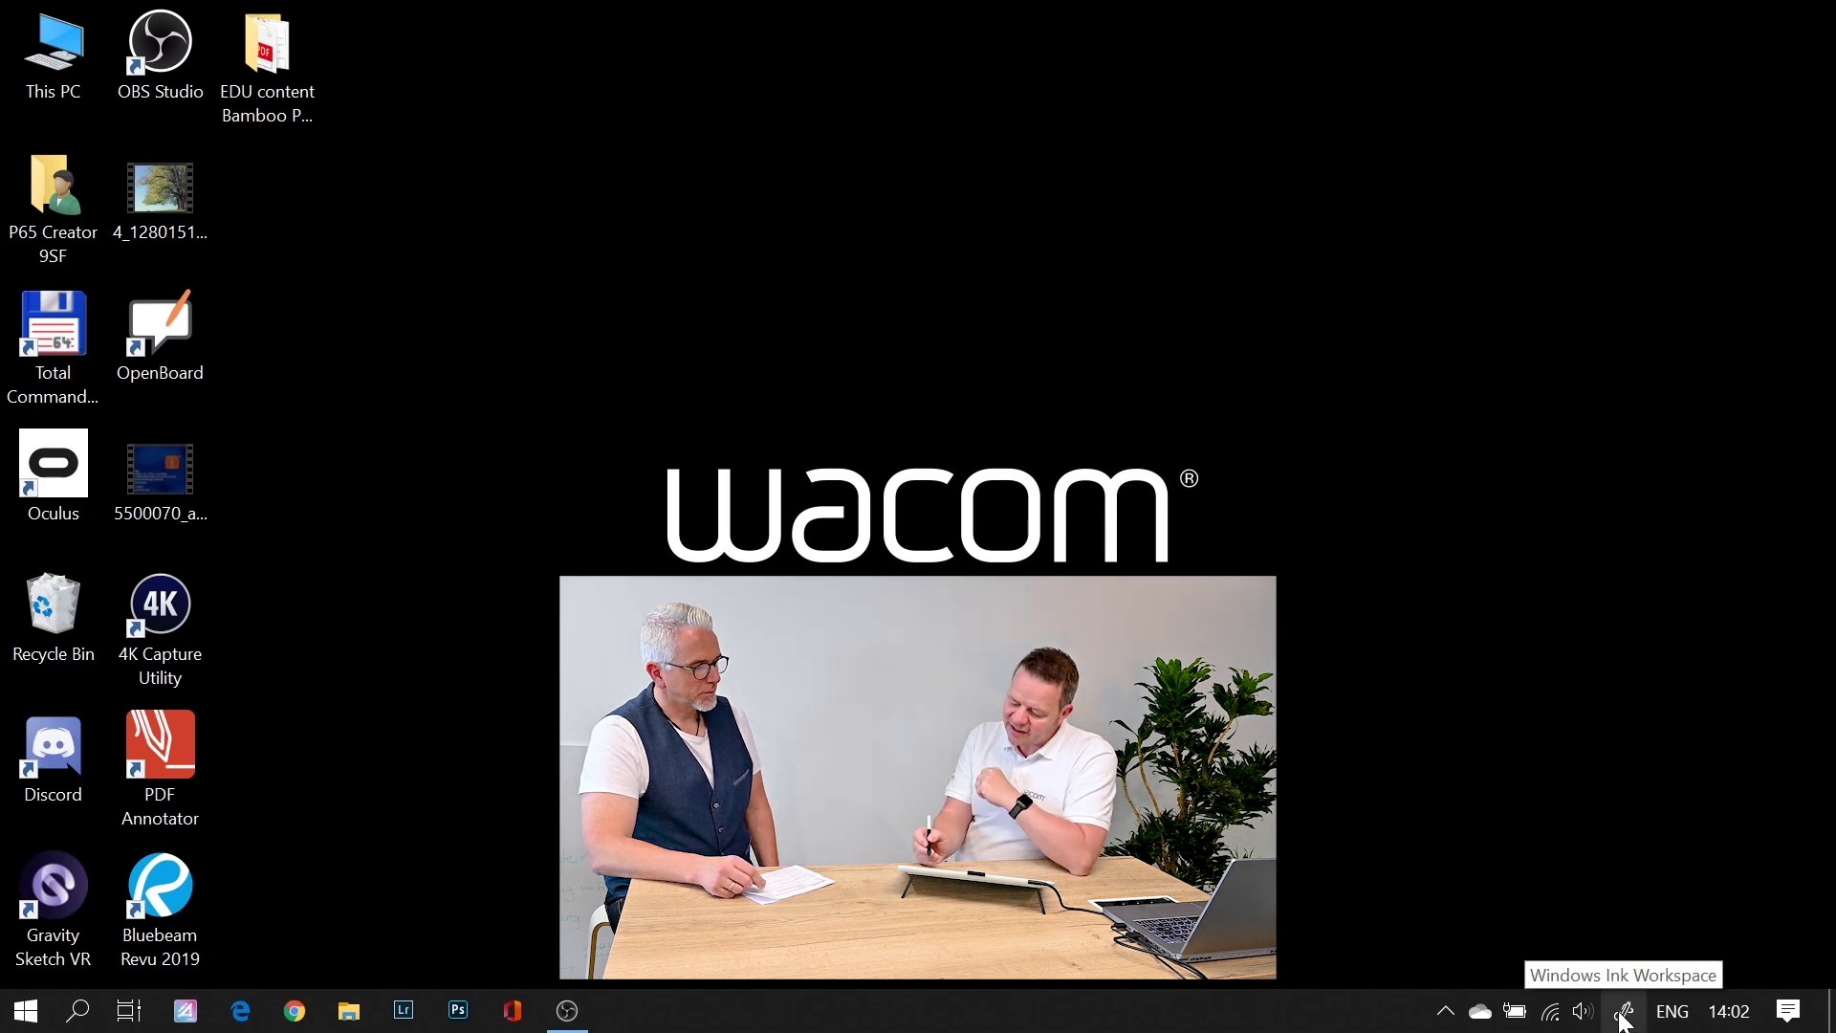
Step: Bring up the Windows Ink Workspace shortcuts to reach Microsoft Whiteboard's gallery of boards
{"action": "left_click", "coordinate": [1623, 1014]}
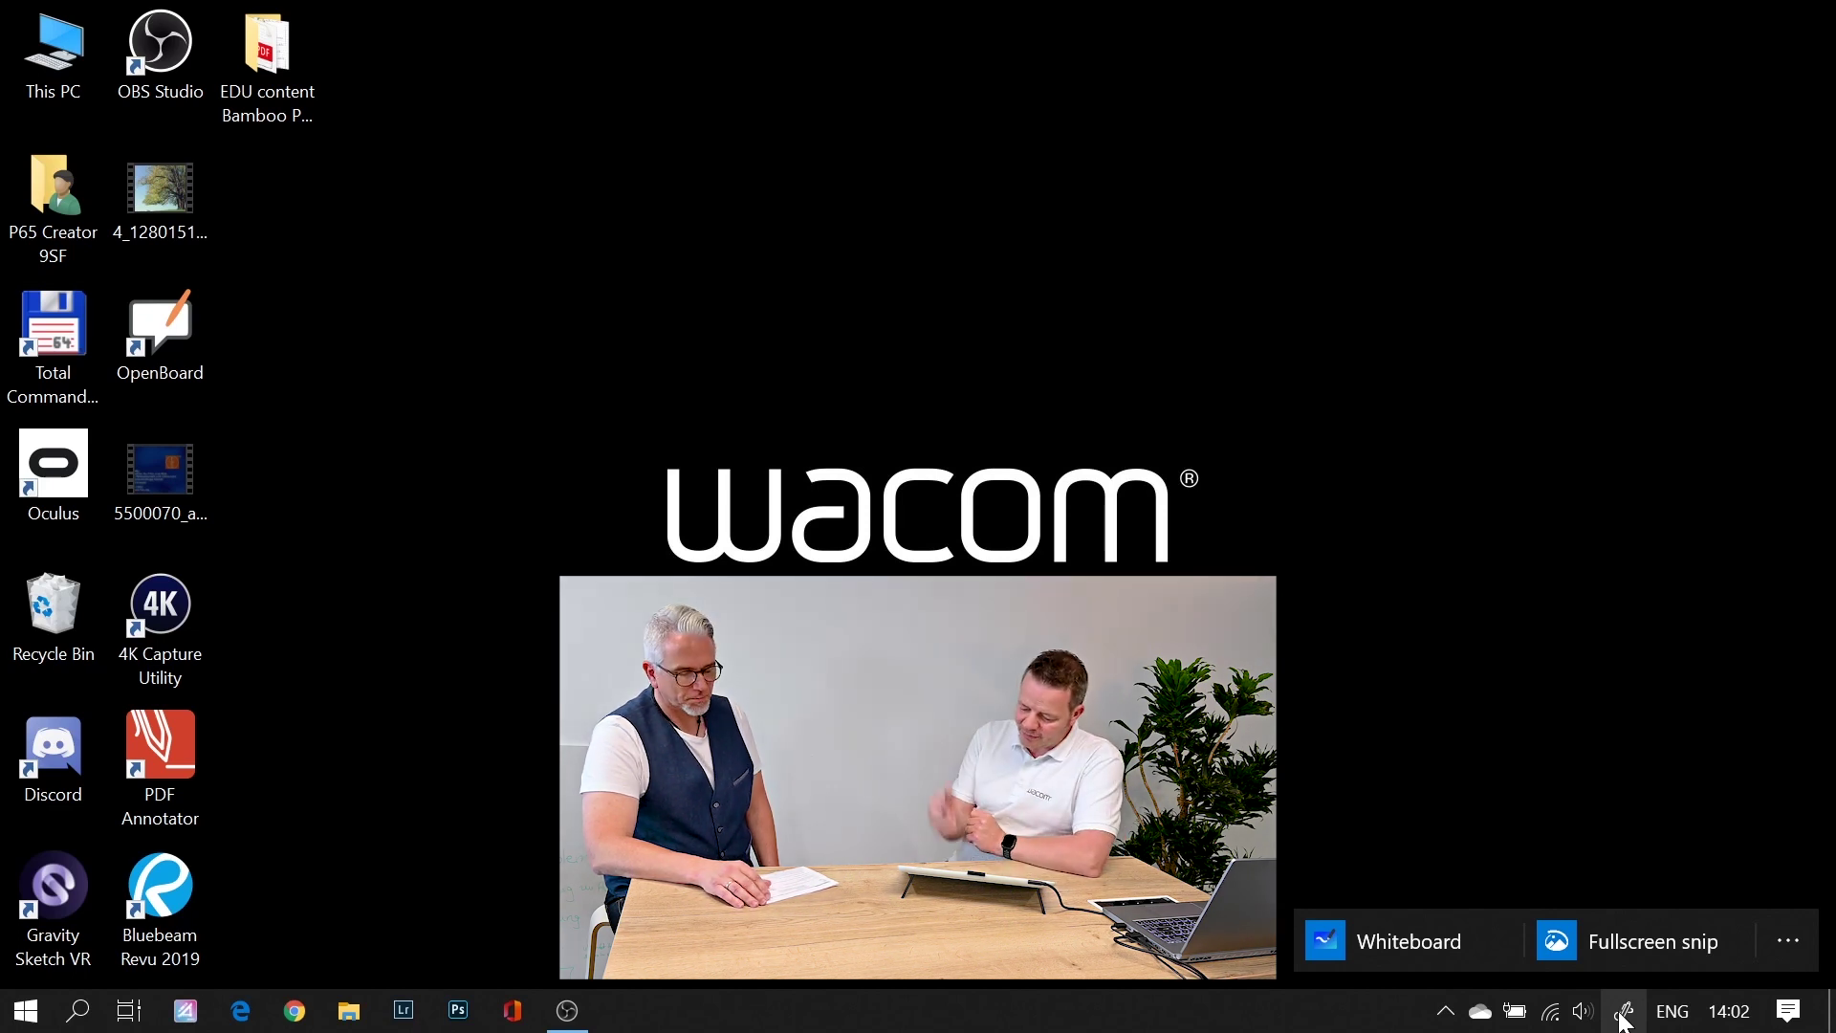
{"action": "left_click", "coordinate": [1623, 1015]}
{"action": "left_click", "coordinate": [1623, 1015]}
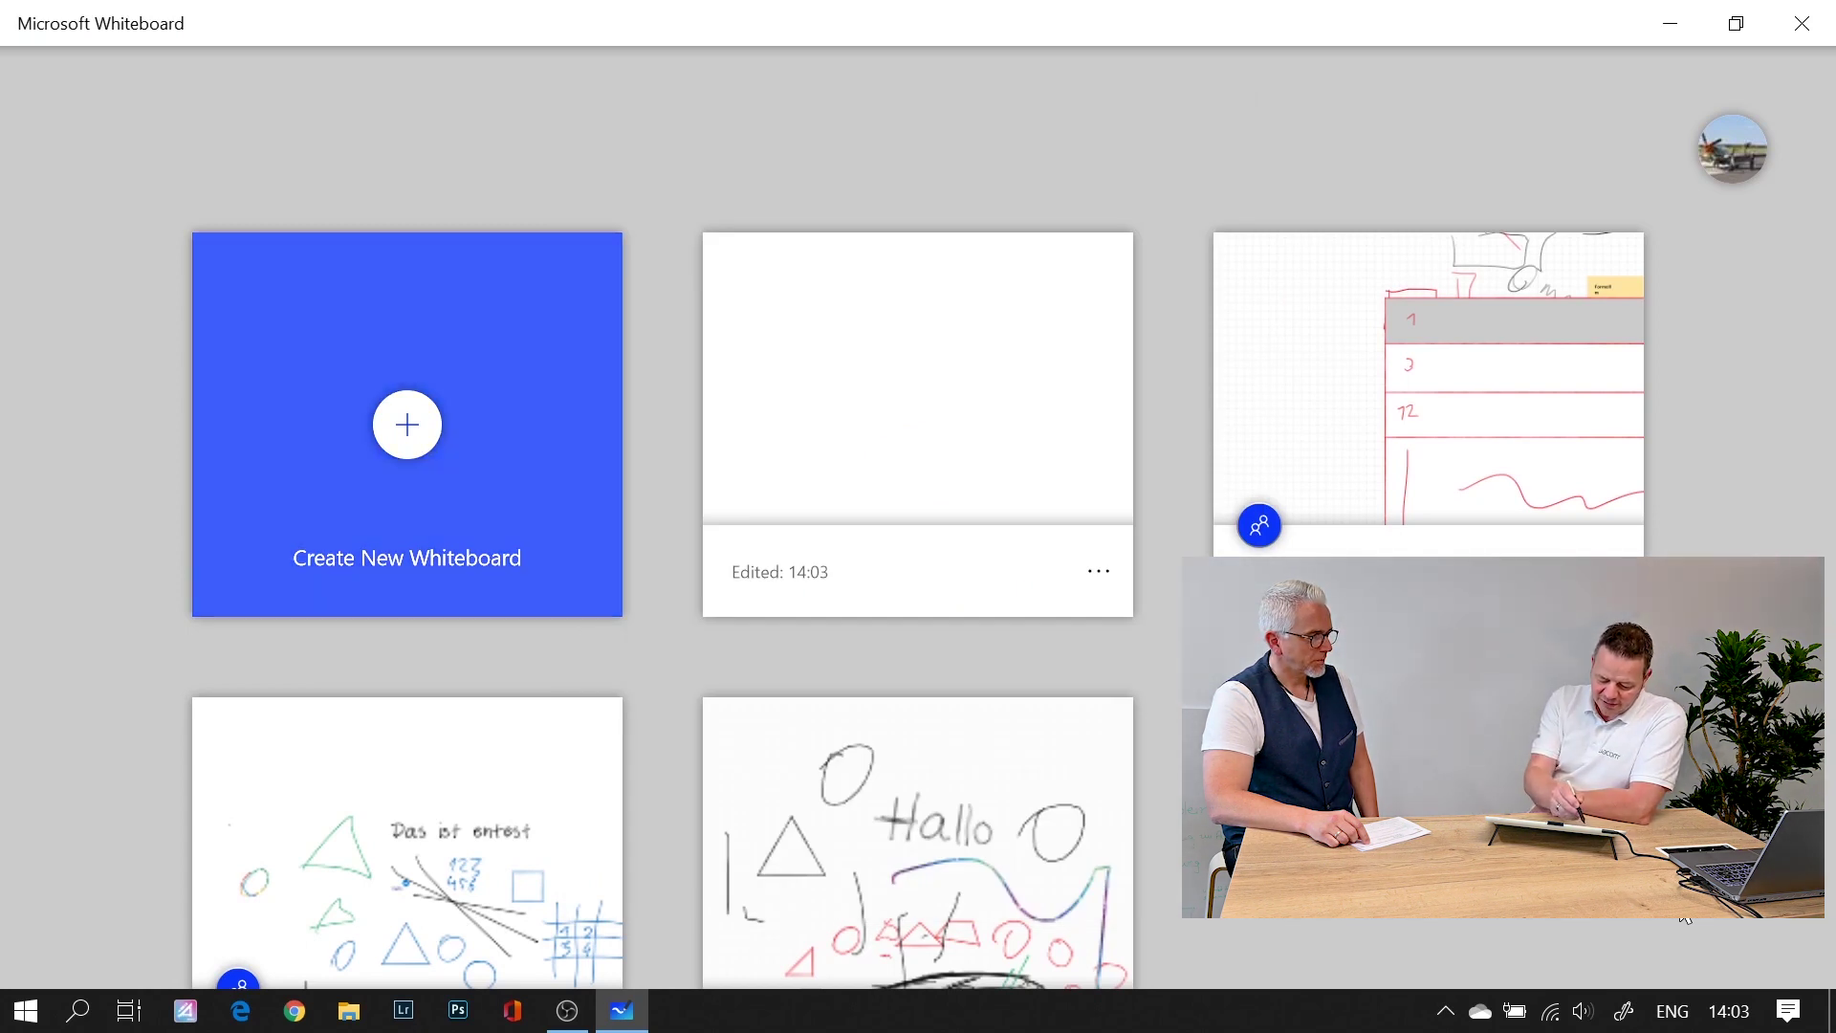
Step: Create a new board, set the pen to a thicker magenta stroke, and draw a zigzag
{"action": "left_click", "coordinate": [407, 423]}
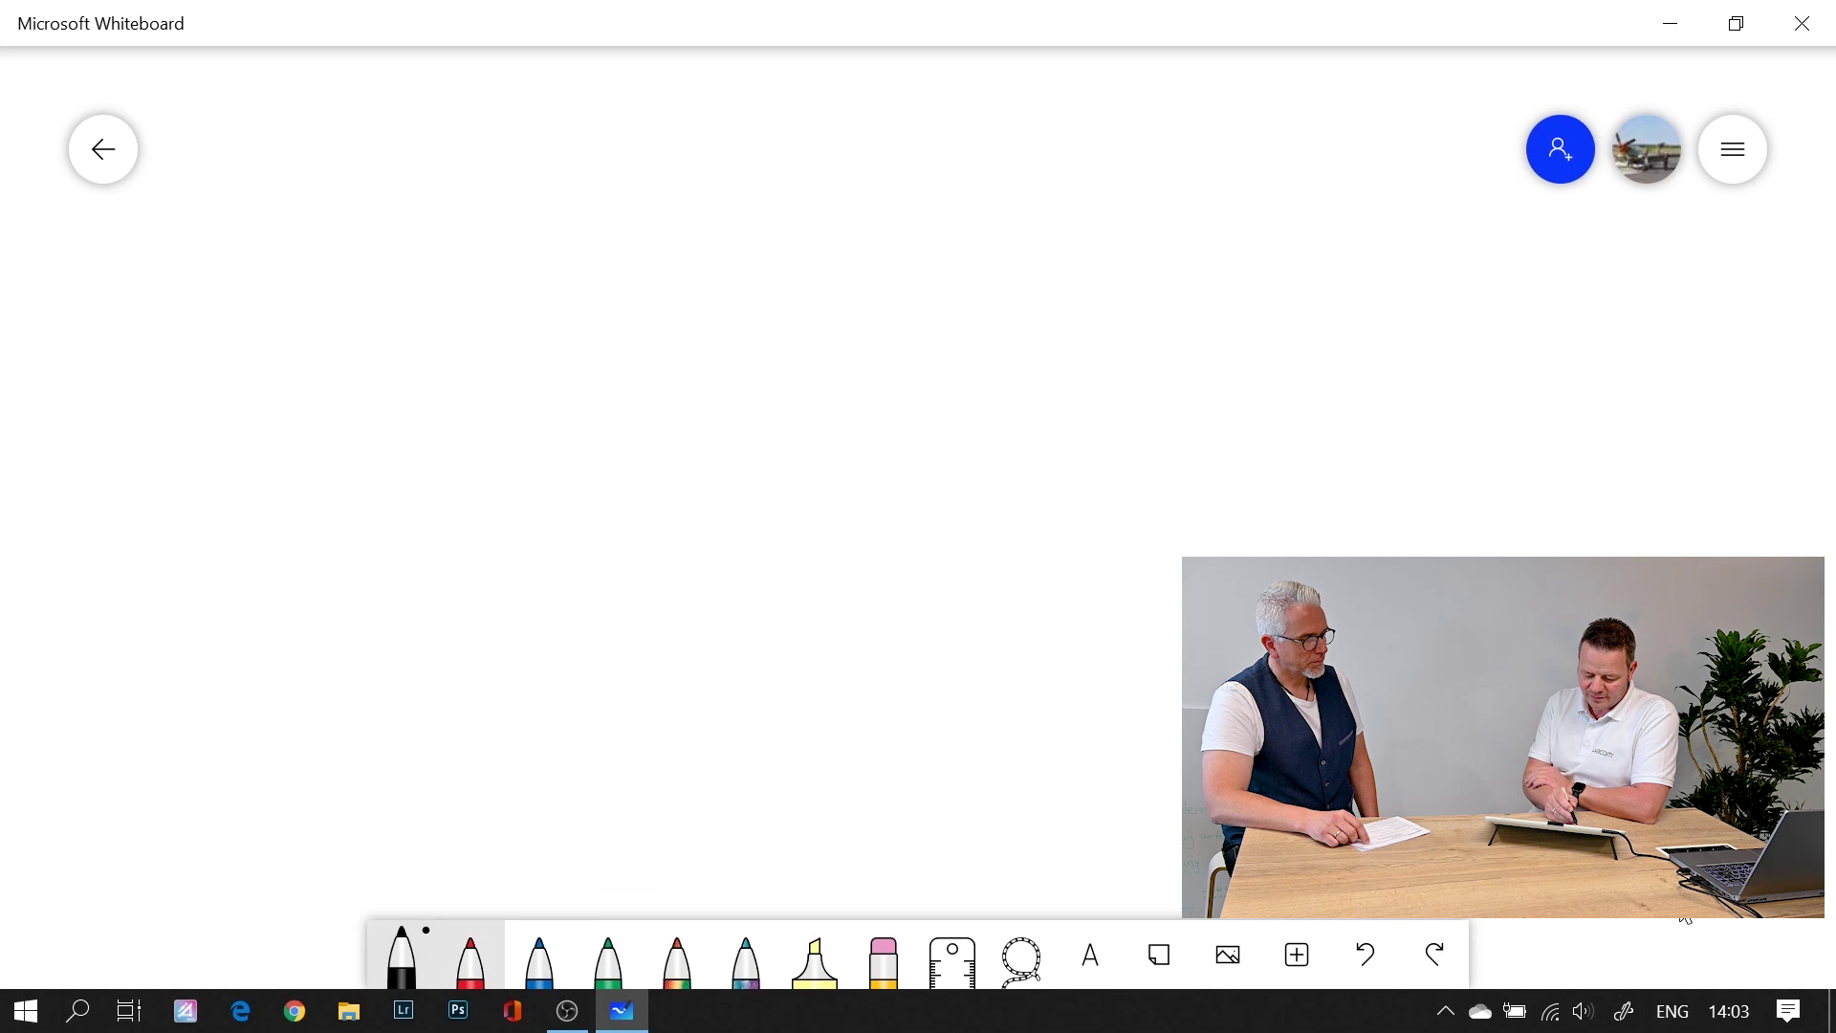
{"action": "left_click", "coordinate": [402, 956]}
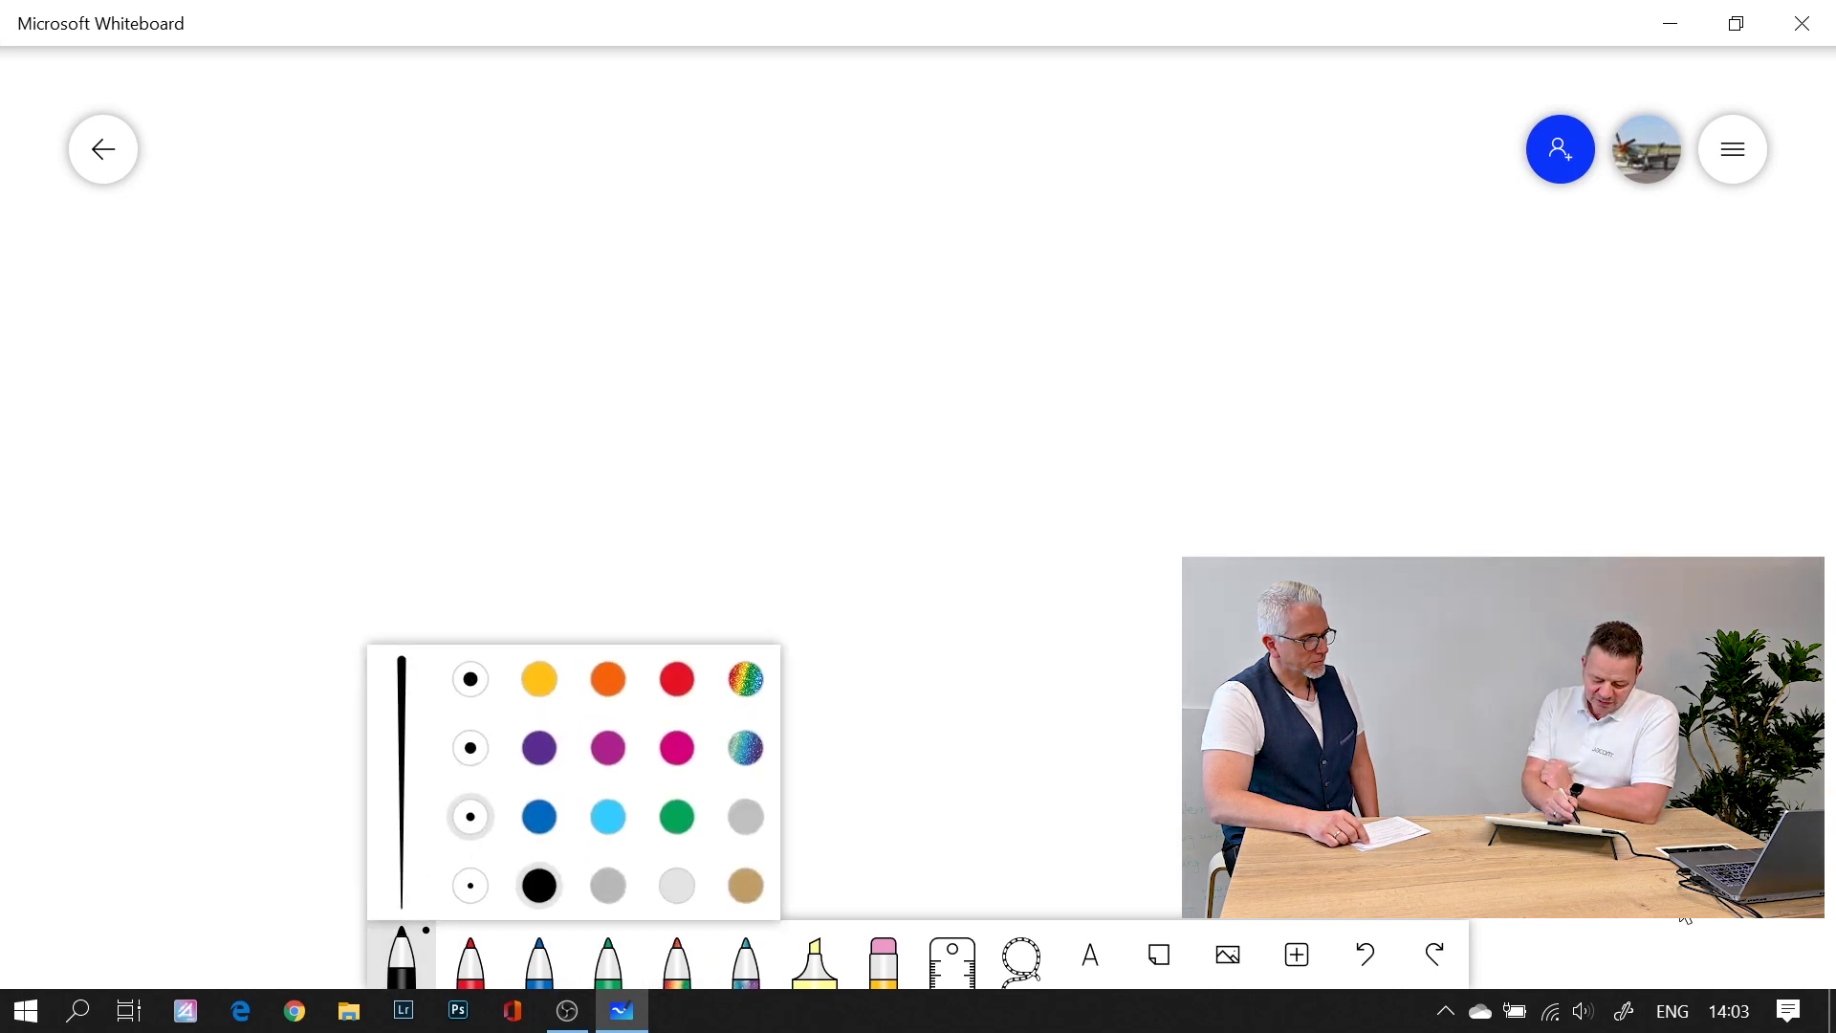
{"action": "left_click", "coordinate": [470, 746]}
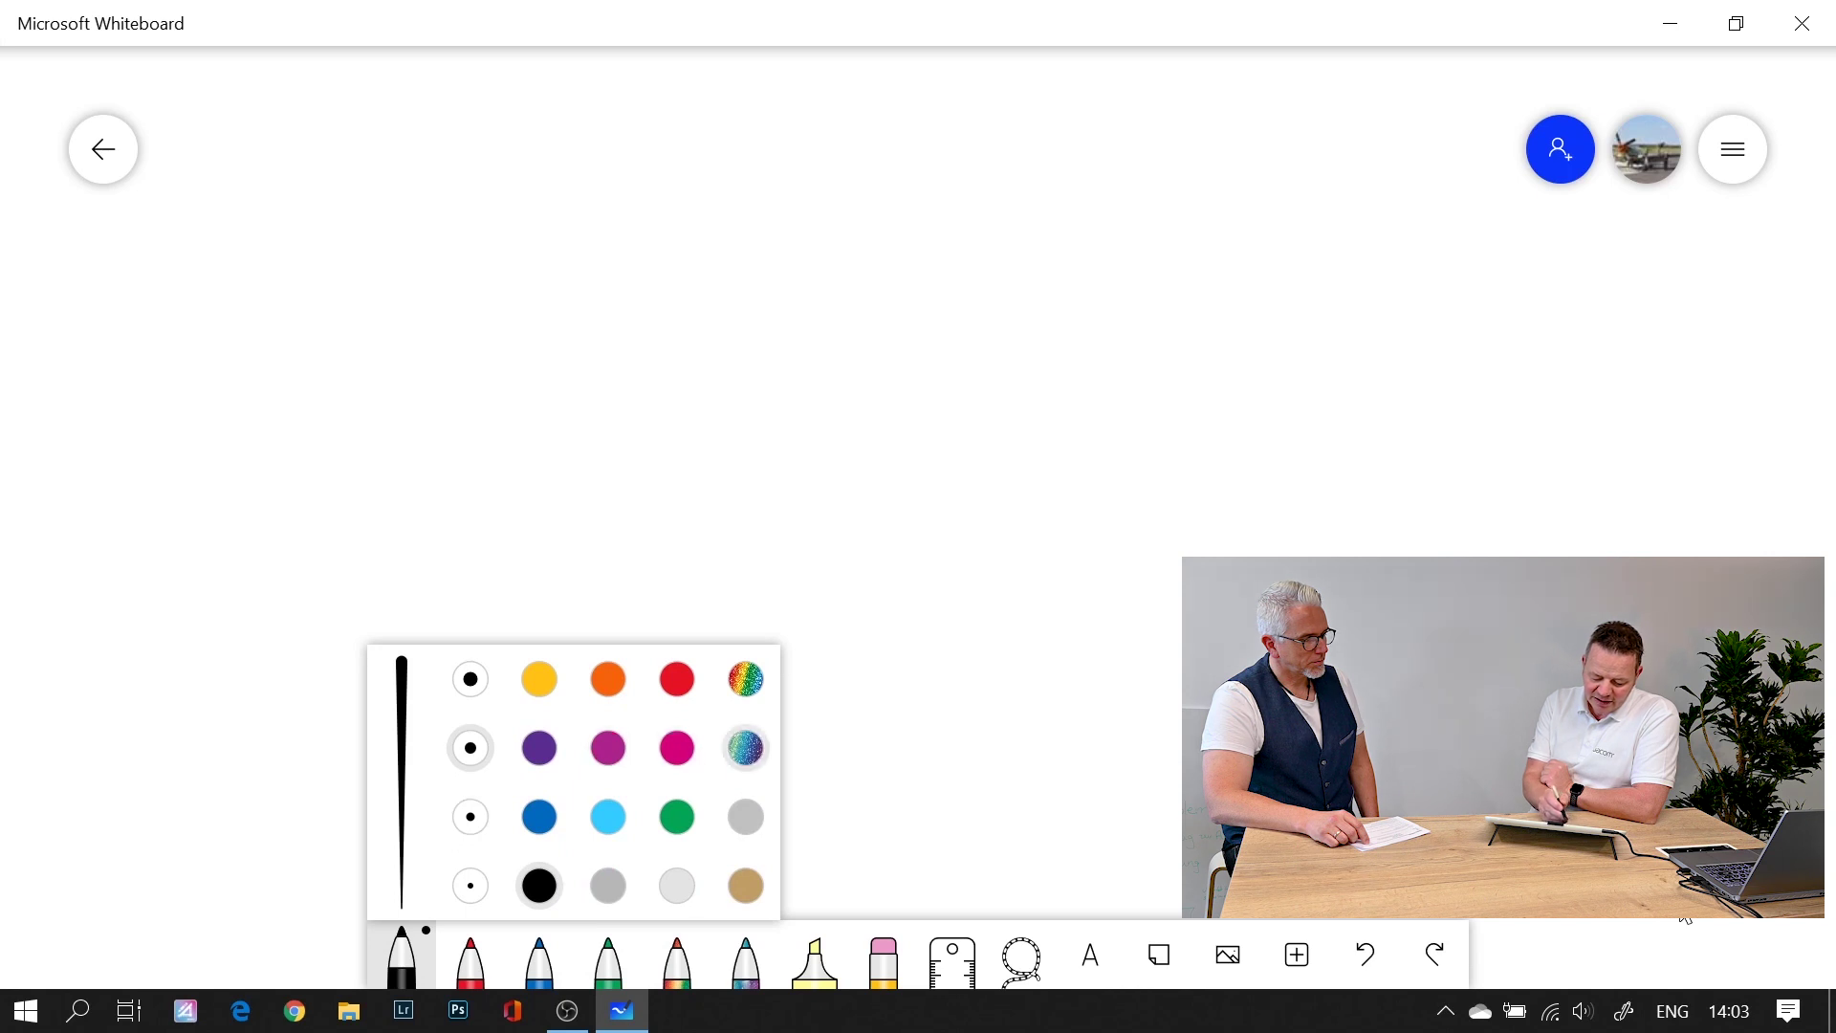
{"action": "left_click", "coordinate": [608, 747]}
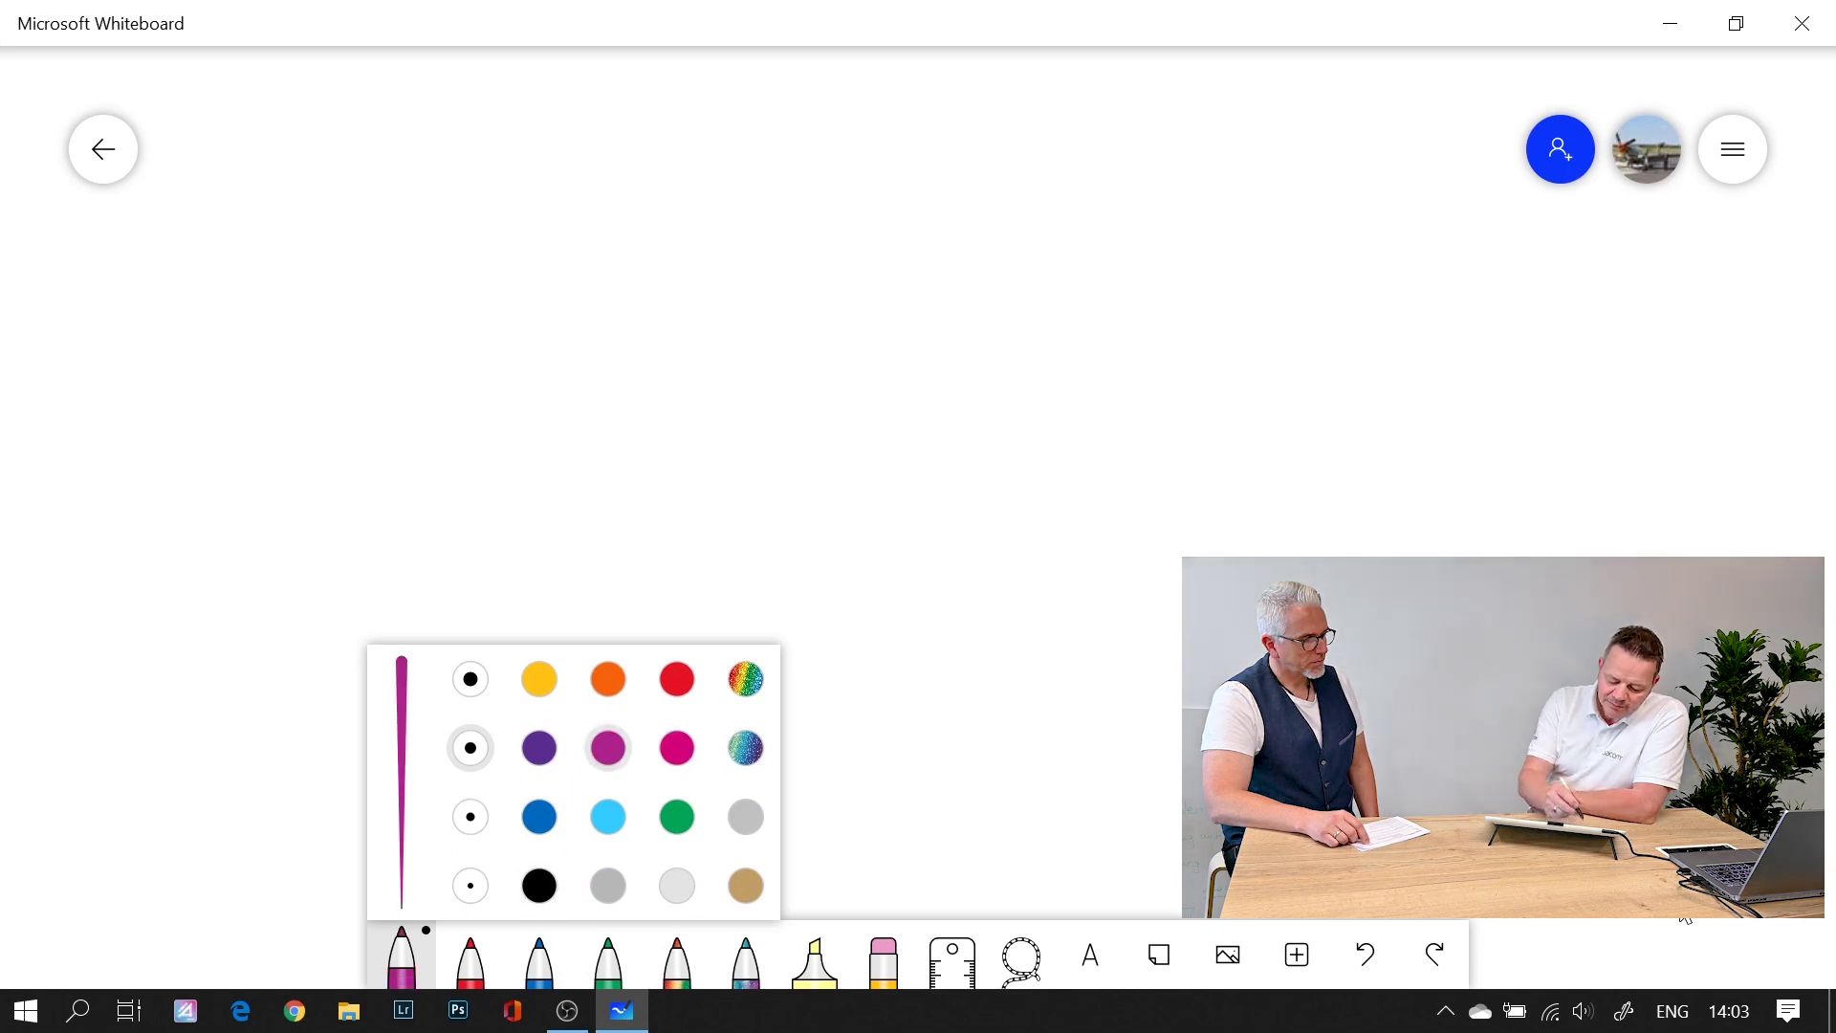
{"action": "mouse_move", "coordinate": [457, 411]}
{"action": "left_mouse_down"}
{"action": "mouse_move", "coordinate": [492, 381]}
{"action": "mouse_move", "coordinate": [756, 413]}
{"action": "mouse_move", "coordinate": [1138, 687]}
{"action": "mouse_move", "coordinate": [1182, 675]}
{"action": "left_mouse_up"}
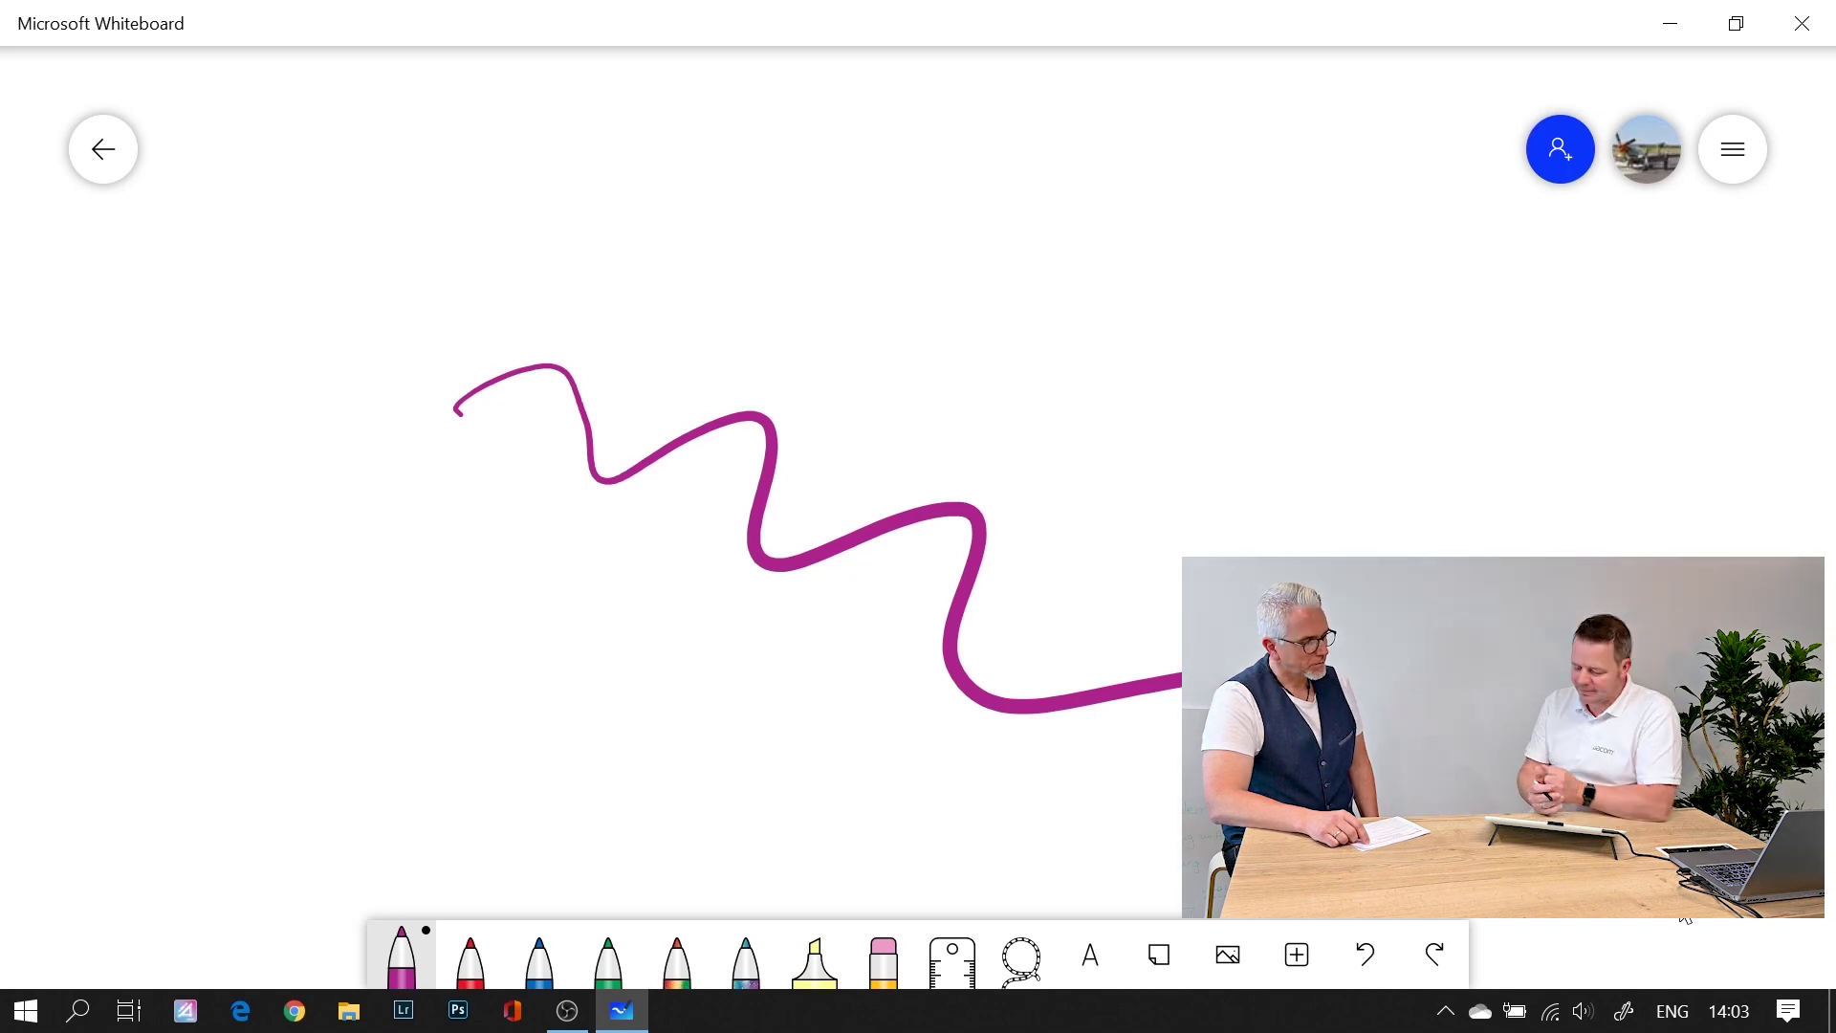
Step: Draw two yellow highlighter bands below the zigzag, then erase all the ink
{"action": "left_click", "coordinate": [814, 957]}
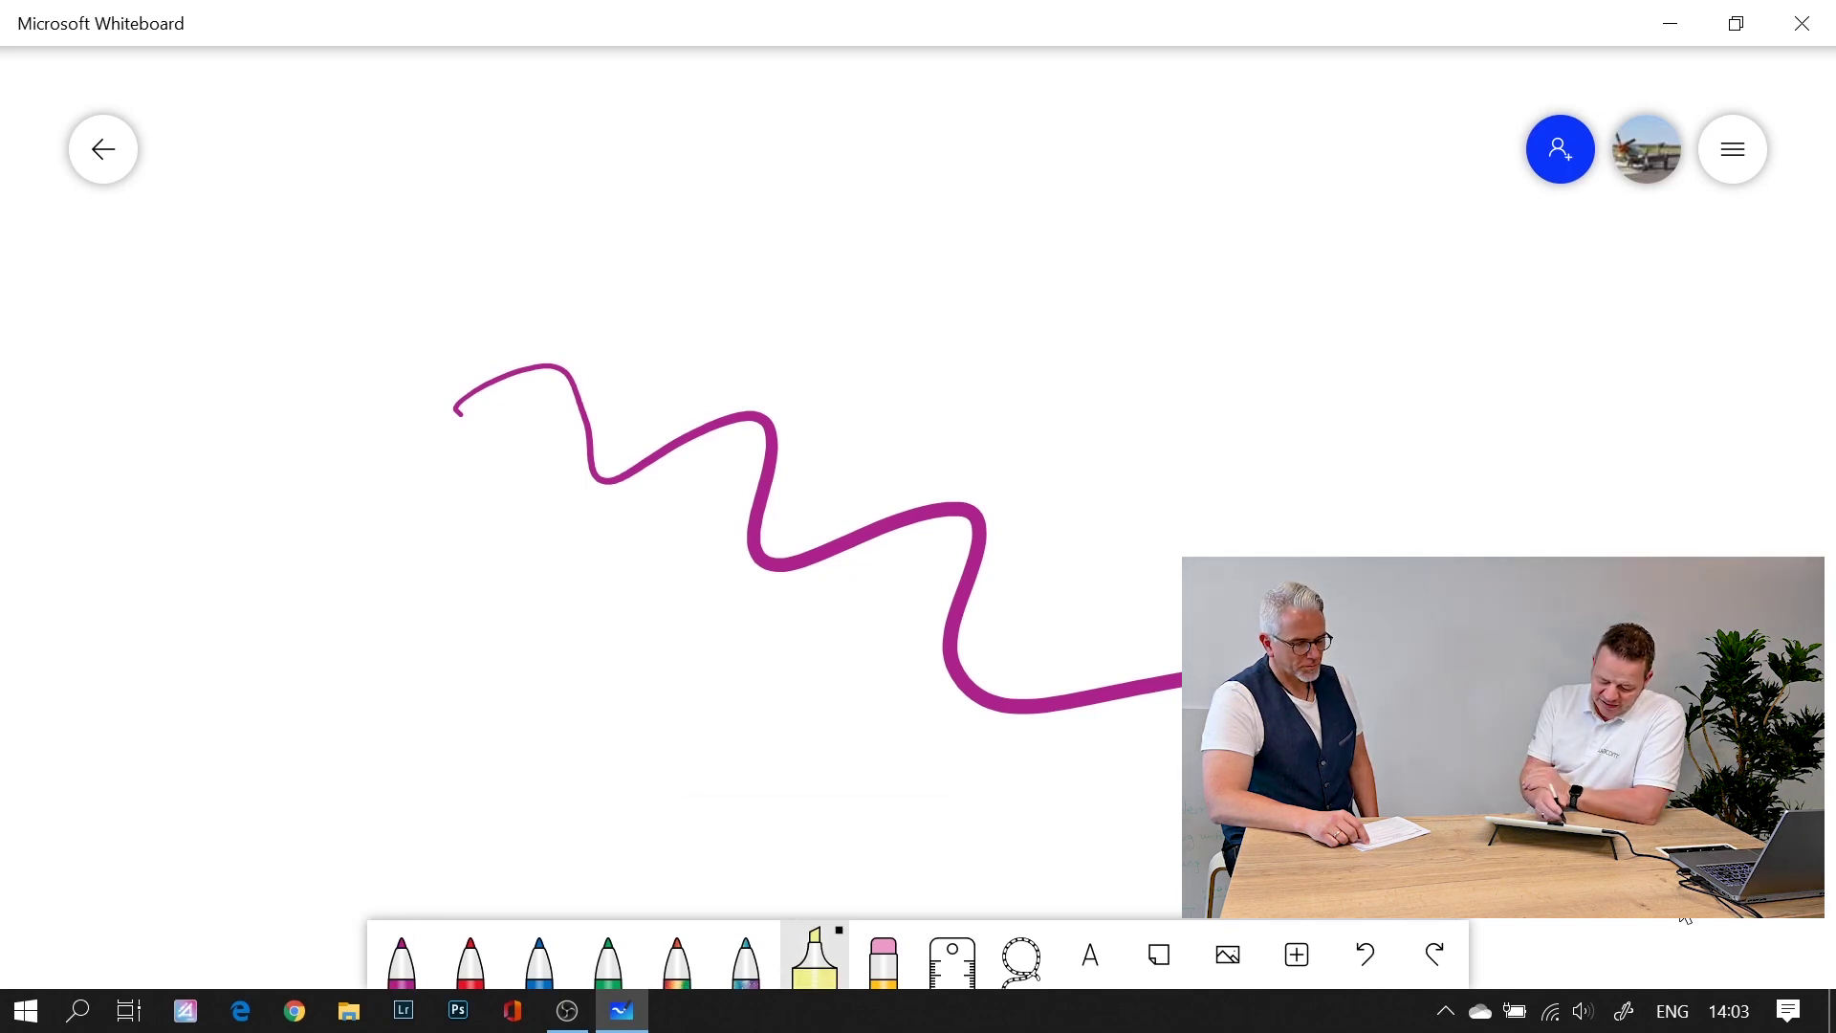
{"action": "left_click_drag", "start_coordinate": [700, 744], "coordinate": [1098, 735]}
{"action": "left_click_drag", "start_coordinate": [729, 775], "coordinate": [1144, 758]}
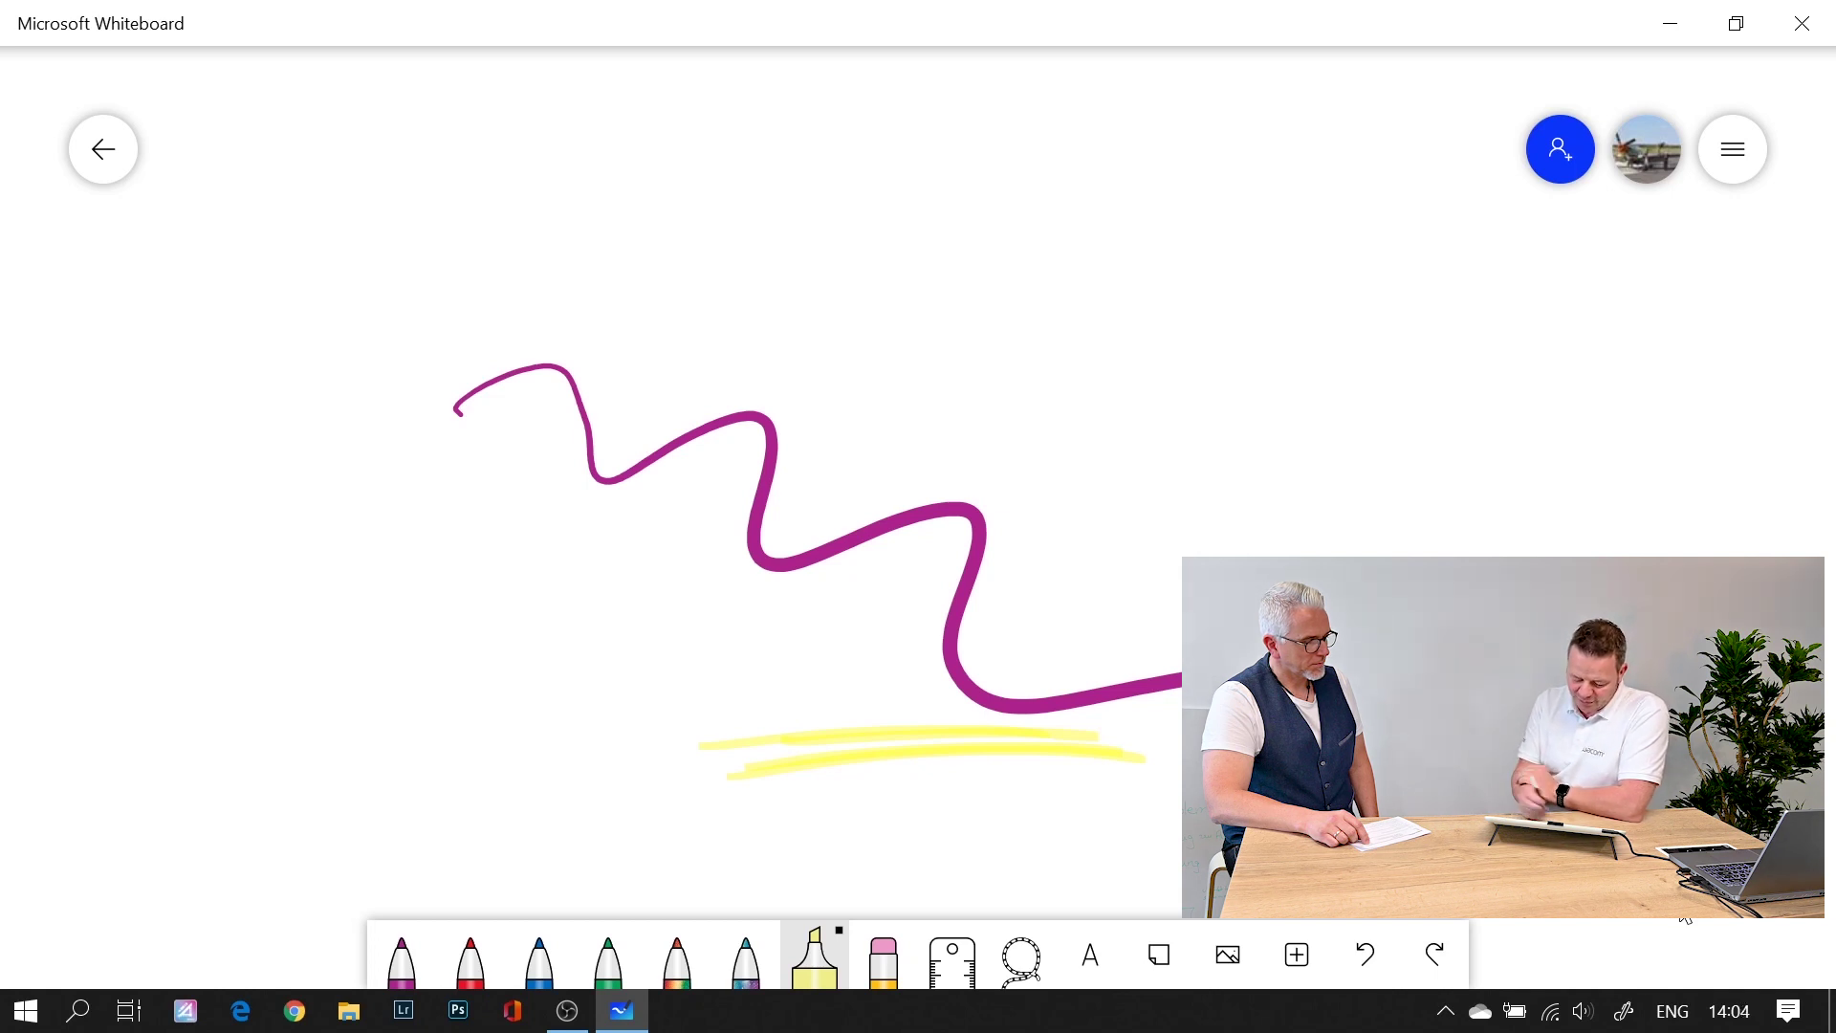
{"action": "left_click", "coordinate": [884, 959]}
{"action": "mouse_move", "coordinate": [1074, 755]}
{"action": "left_mouse_down"}
{"action": "mouse_move", "coordinate": [963, 750]}
{"action": "mouse_move", "coordinate": [1233, 683]}
{"action": "mouse_move", "coordinate": [1008, 565]}
{"action": "mouse_move", "coordinate": [545, 393]}
{"action": "left_mouse_up"}
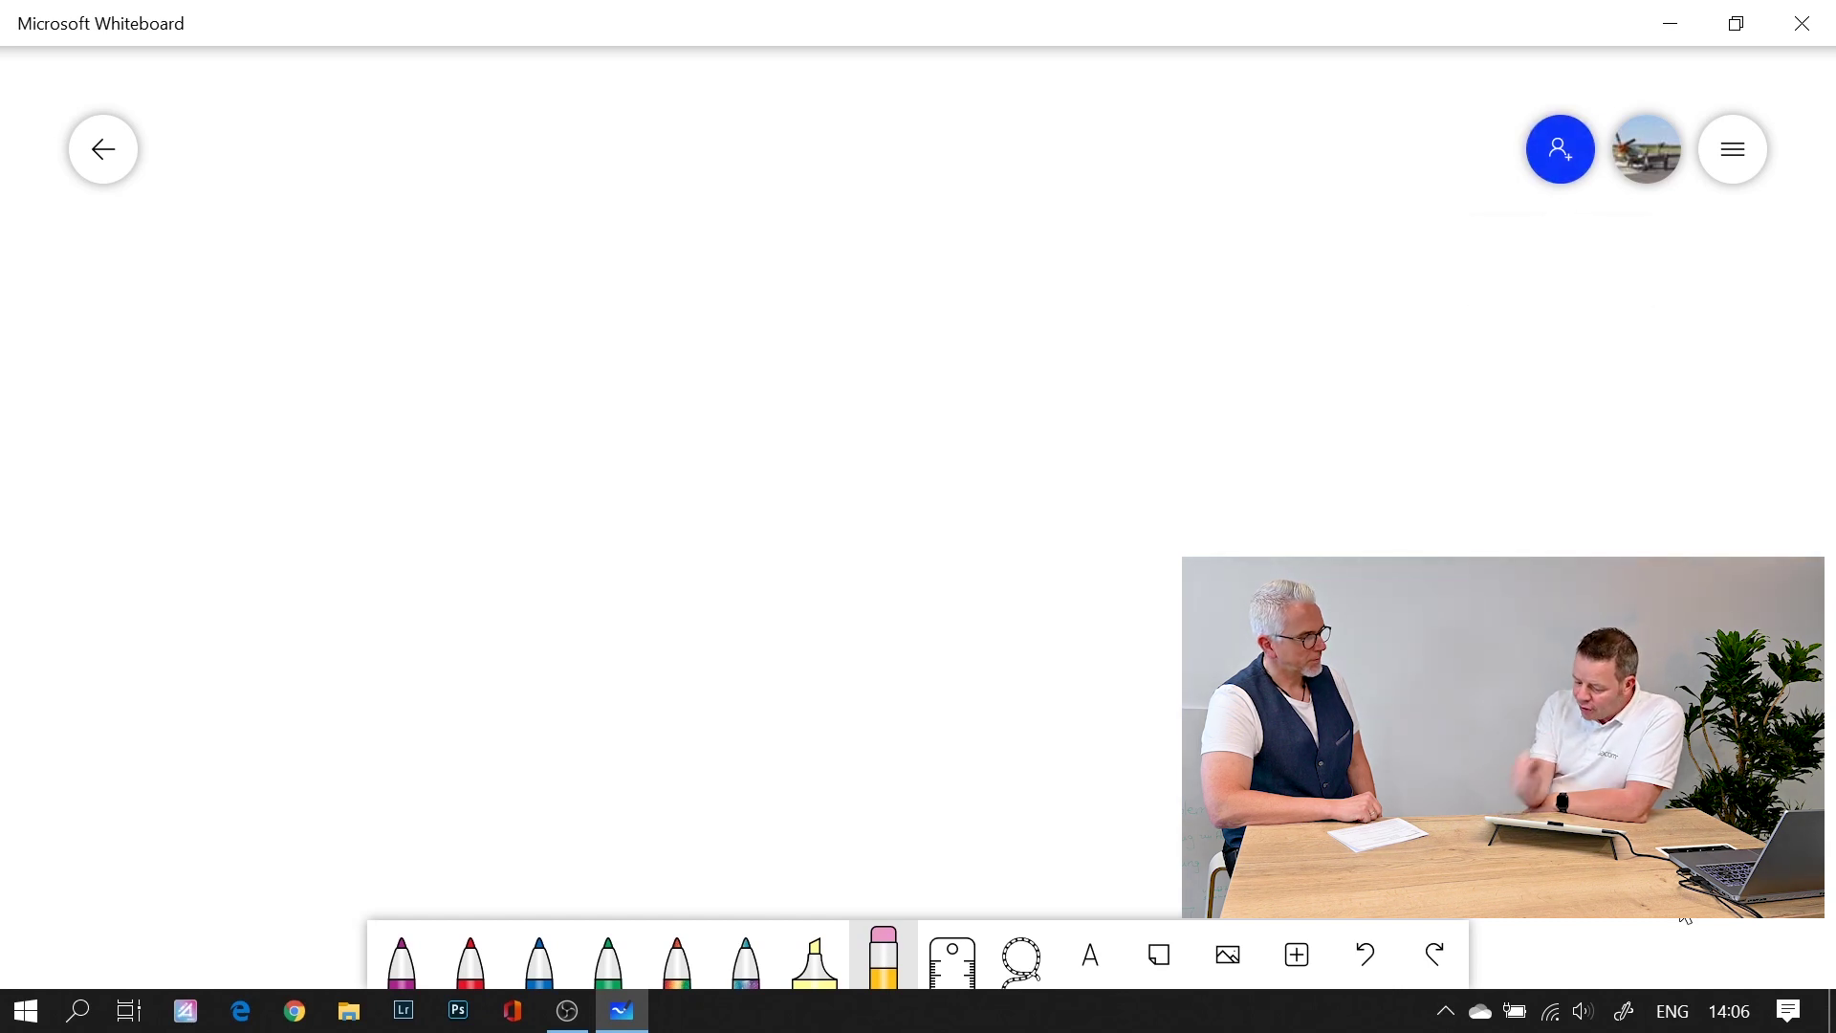
Step: Switch on the board's web sharing link from the Invite panel
{"action": "left_click", "coordinate": [1561, 148]}
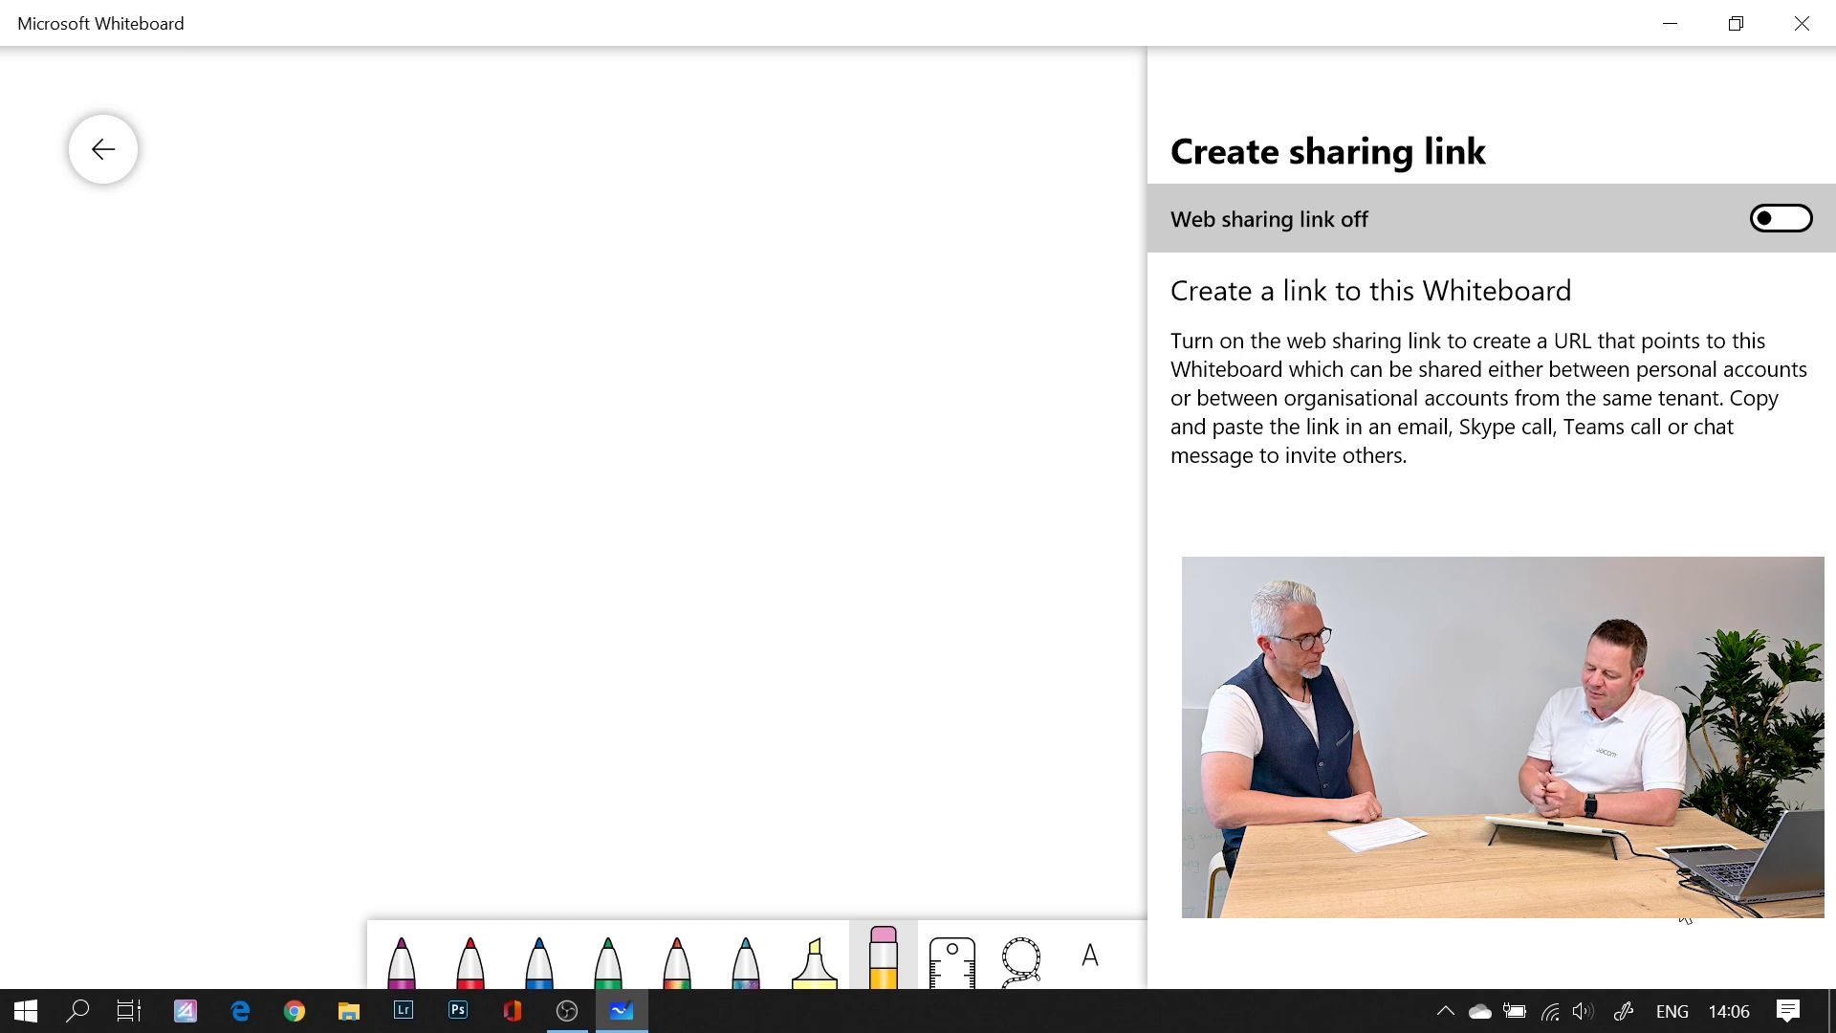
{"action": "left_click", "coordinate": [1780, 218]}
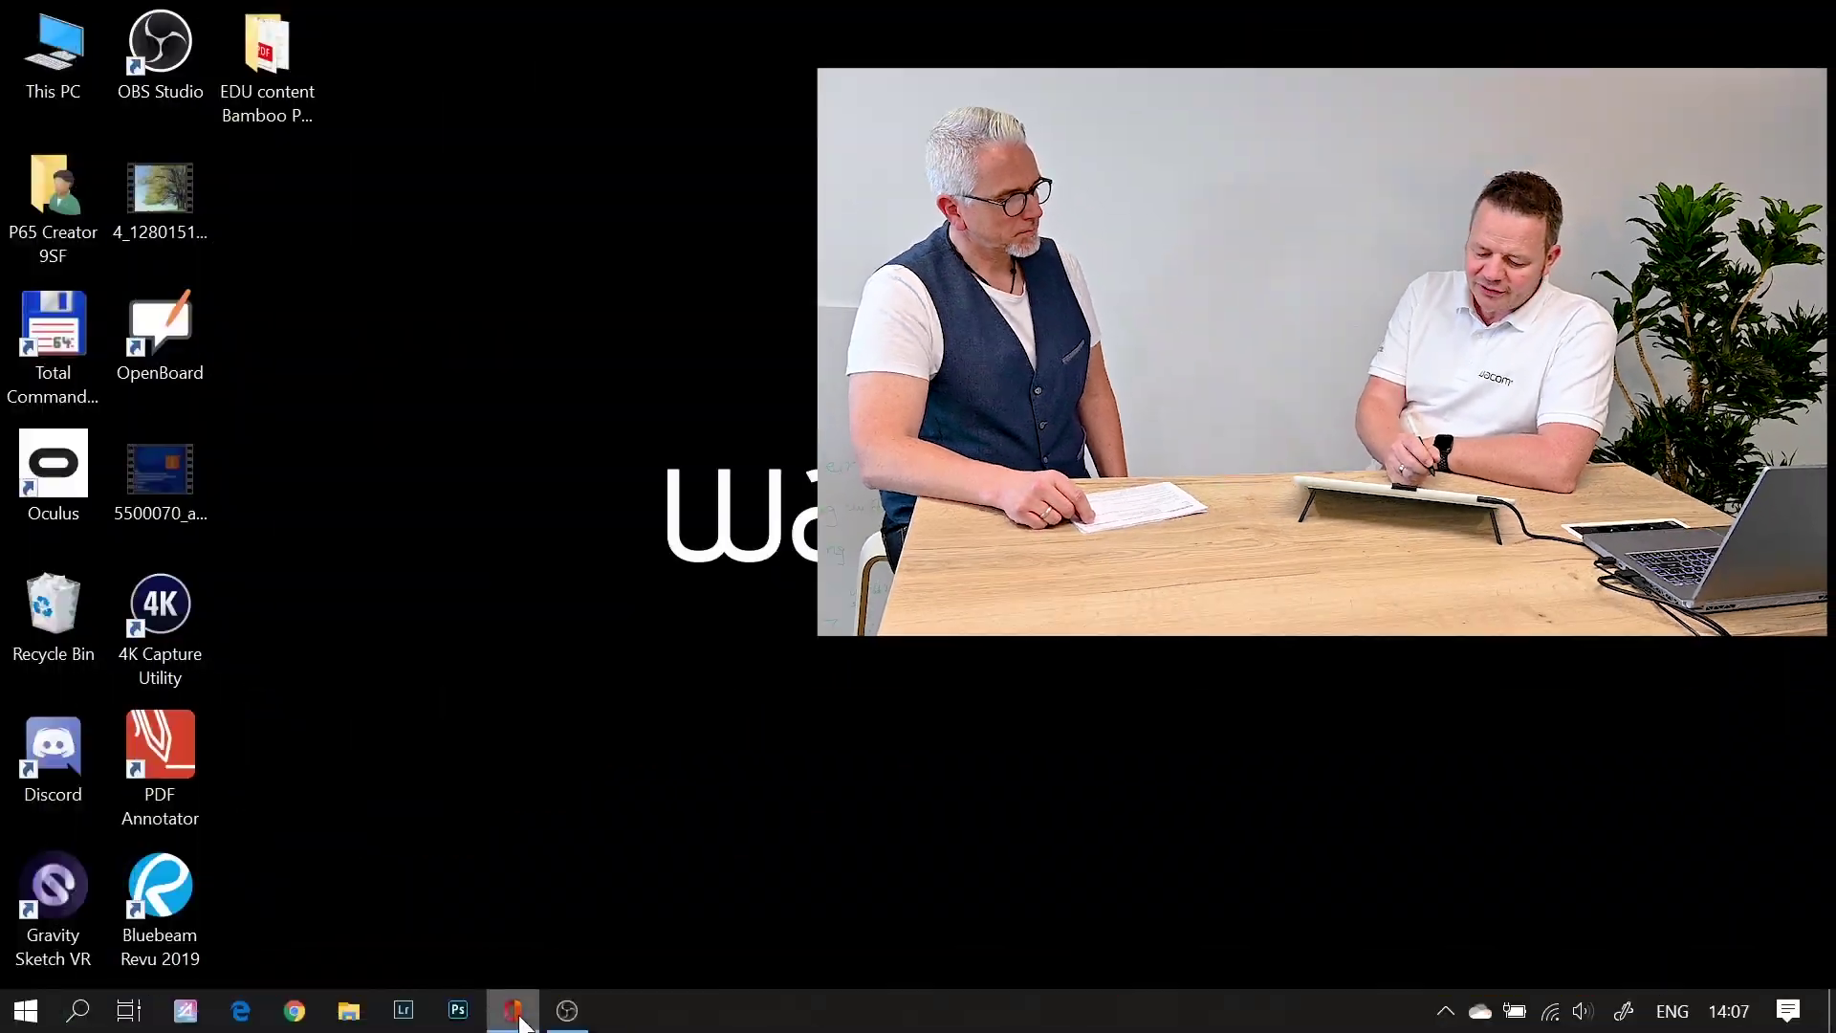
Step: Launch Word from the Office taskbar icon and open the recent Q&A interview document
{"action": "left_click", "coordinate": [515, 1012]}
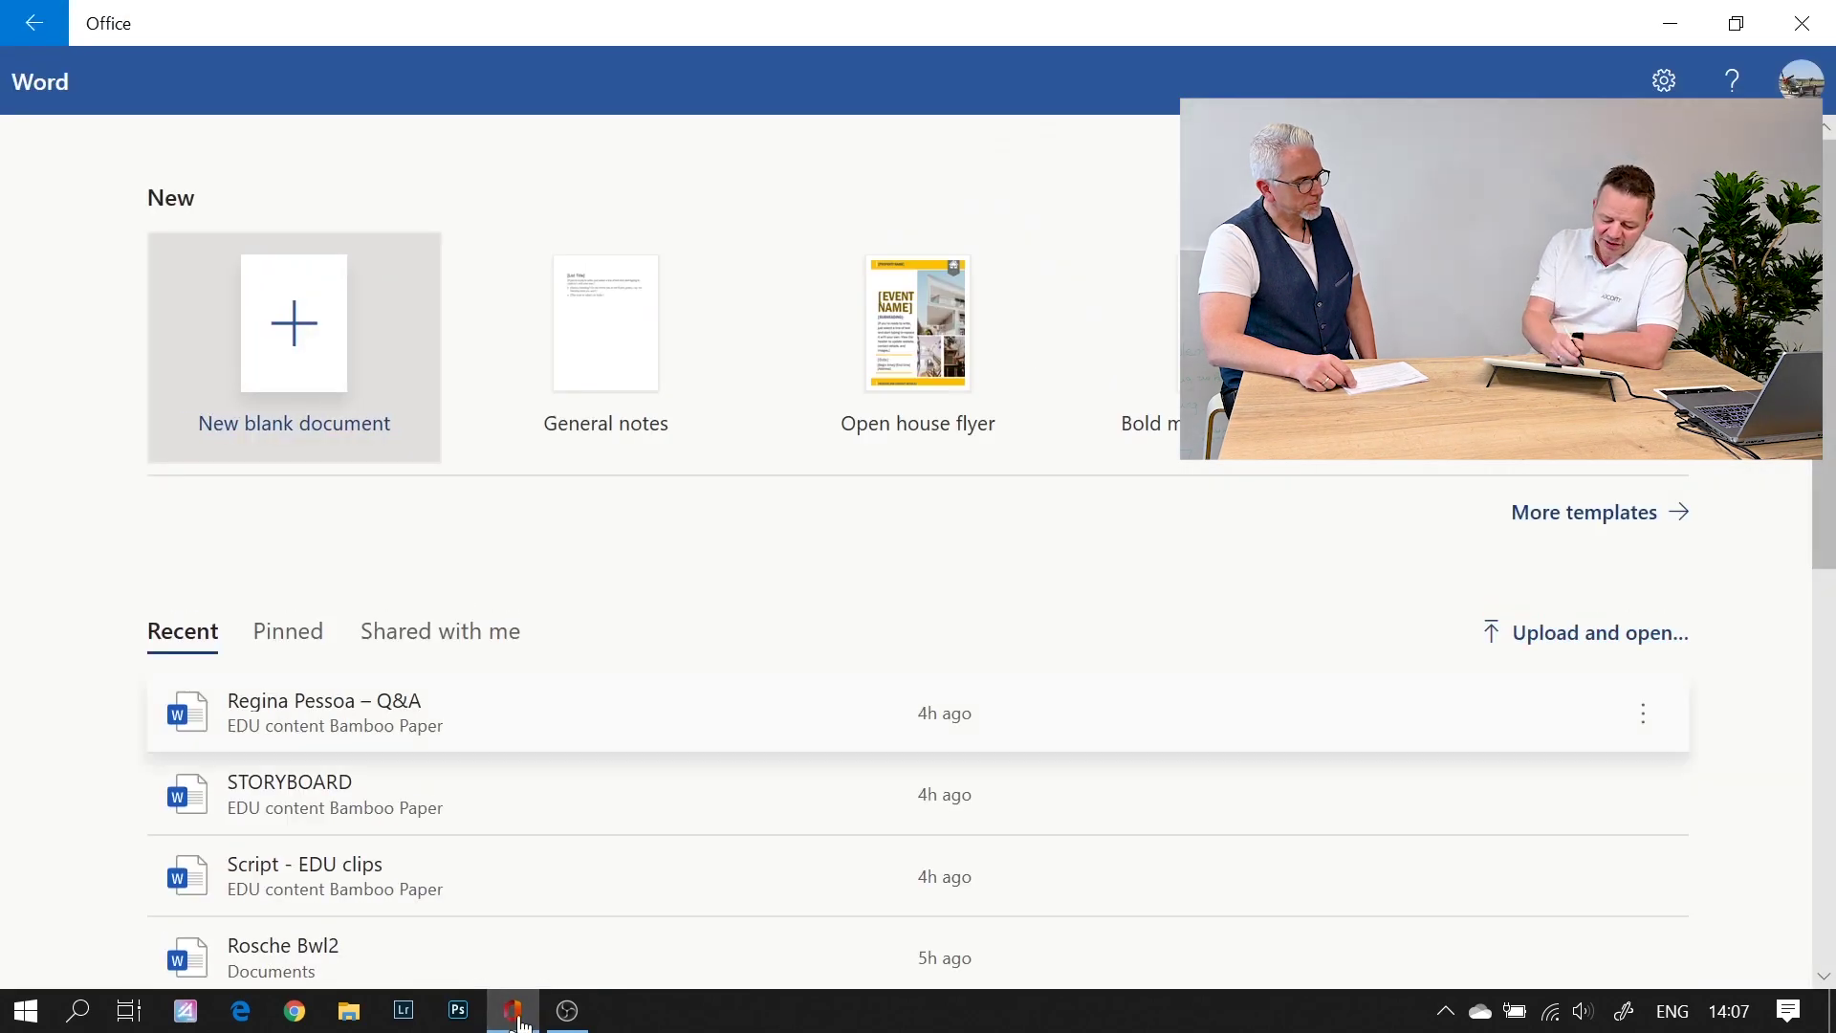
{"action": "key", "text": "Return"}
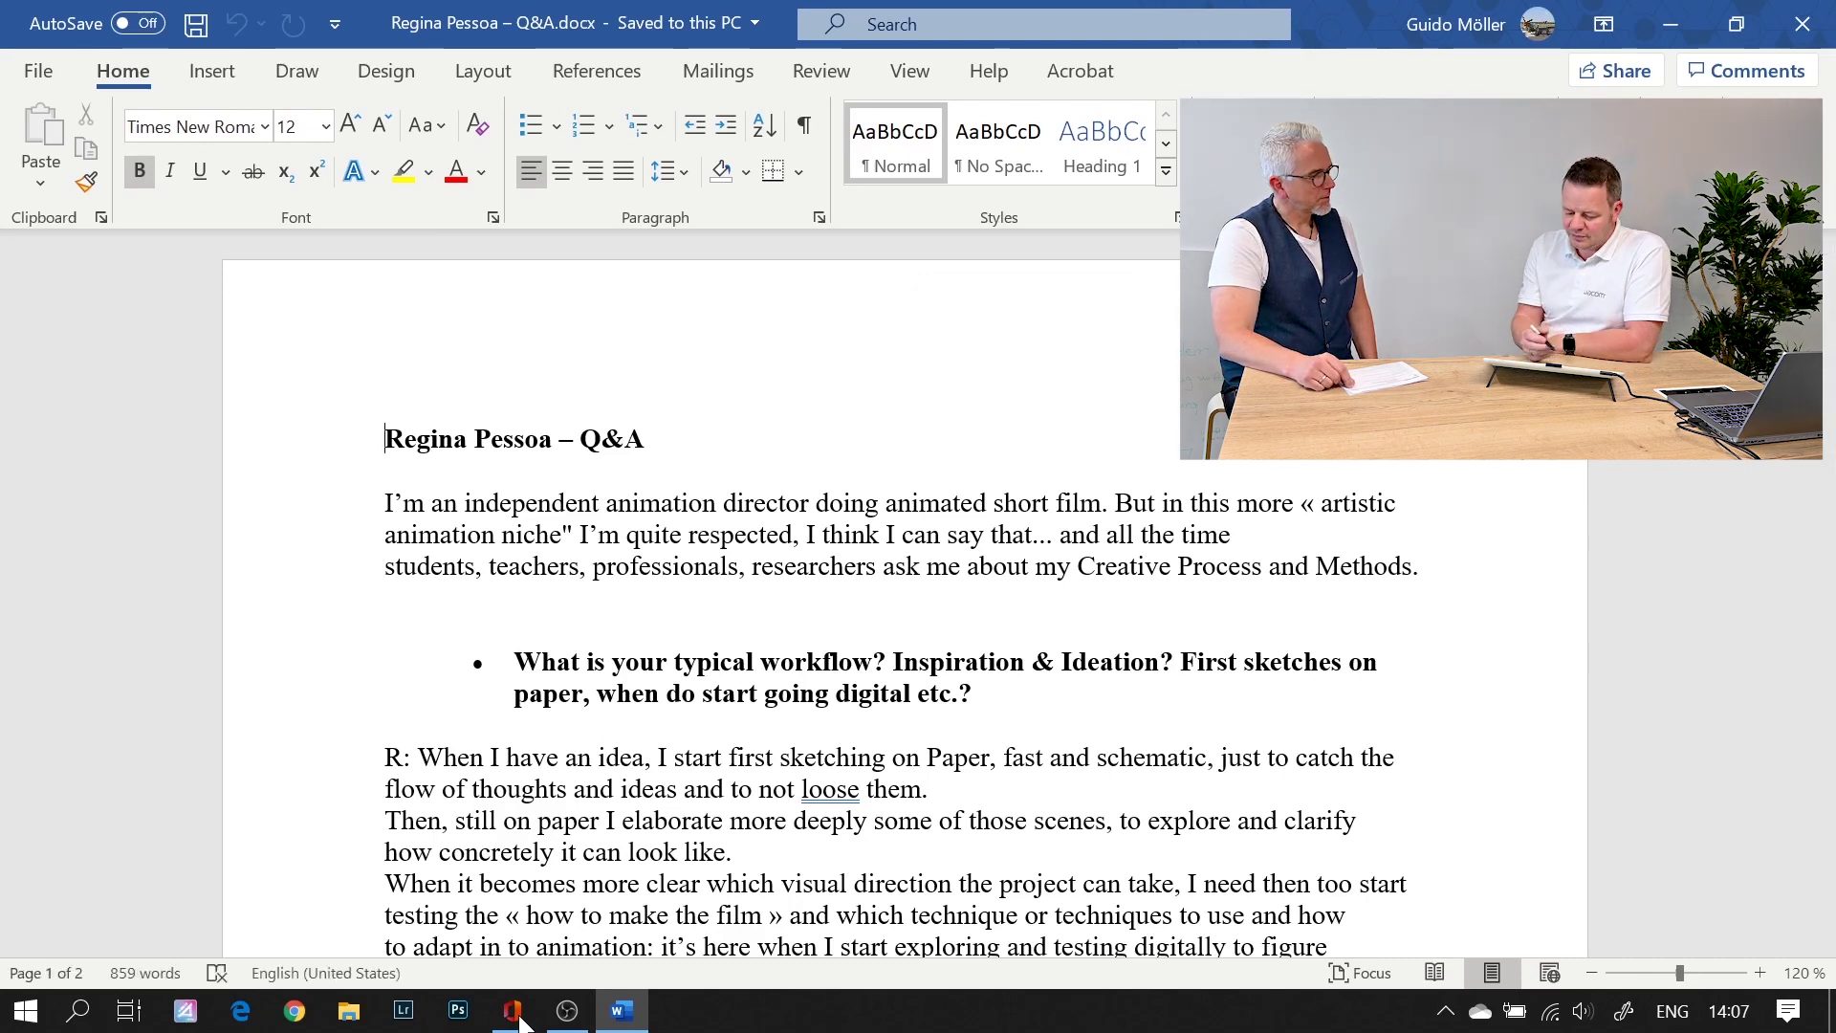
{"action": "left_click", "coordinate": [513, 1010]}
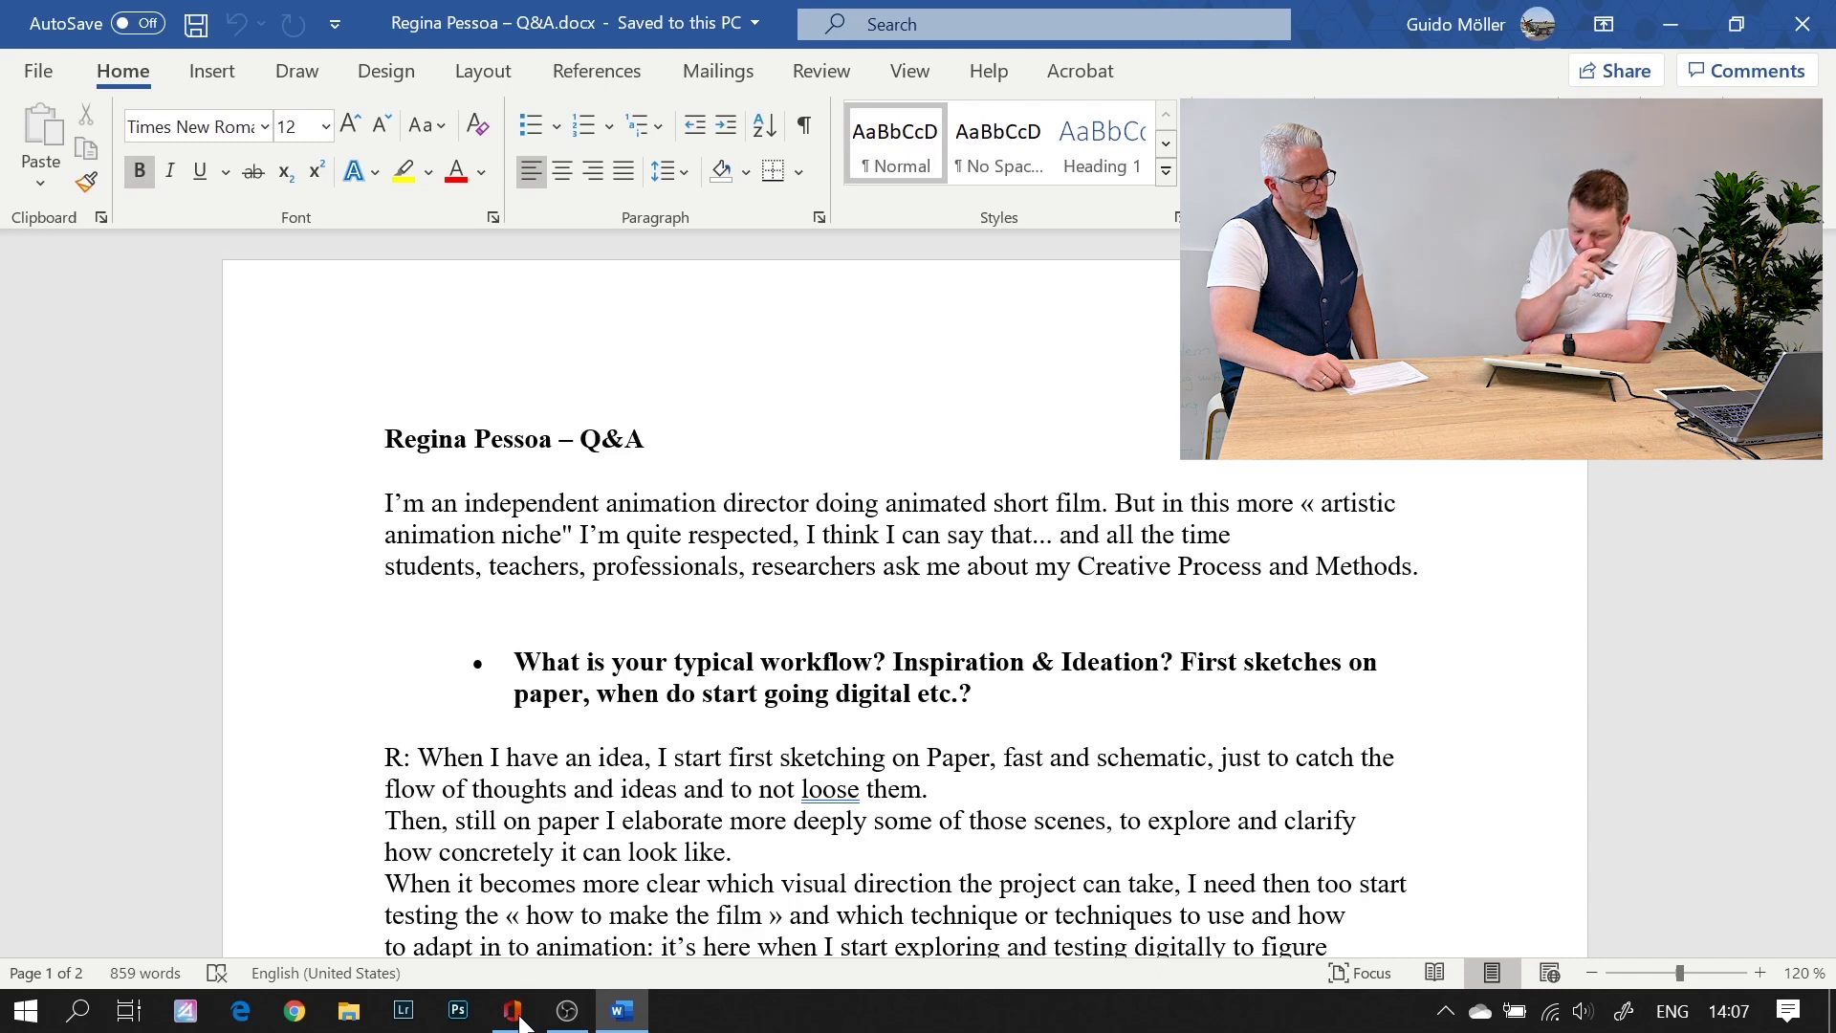
Step: With the red pen, circle the document title and add a stroke above the first question
{"action": "left_click", "coordinate": [293, 77]}
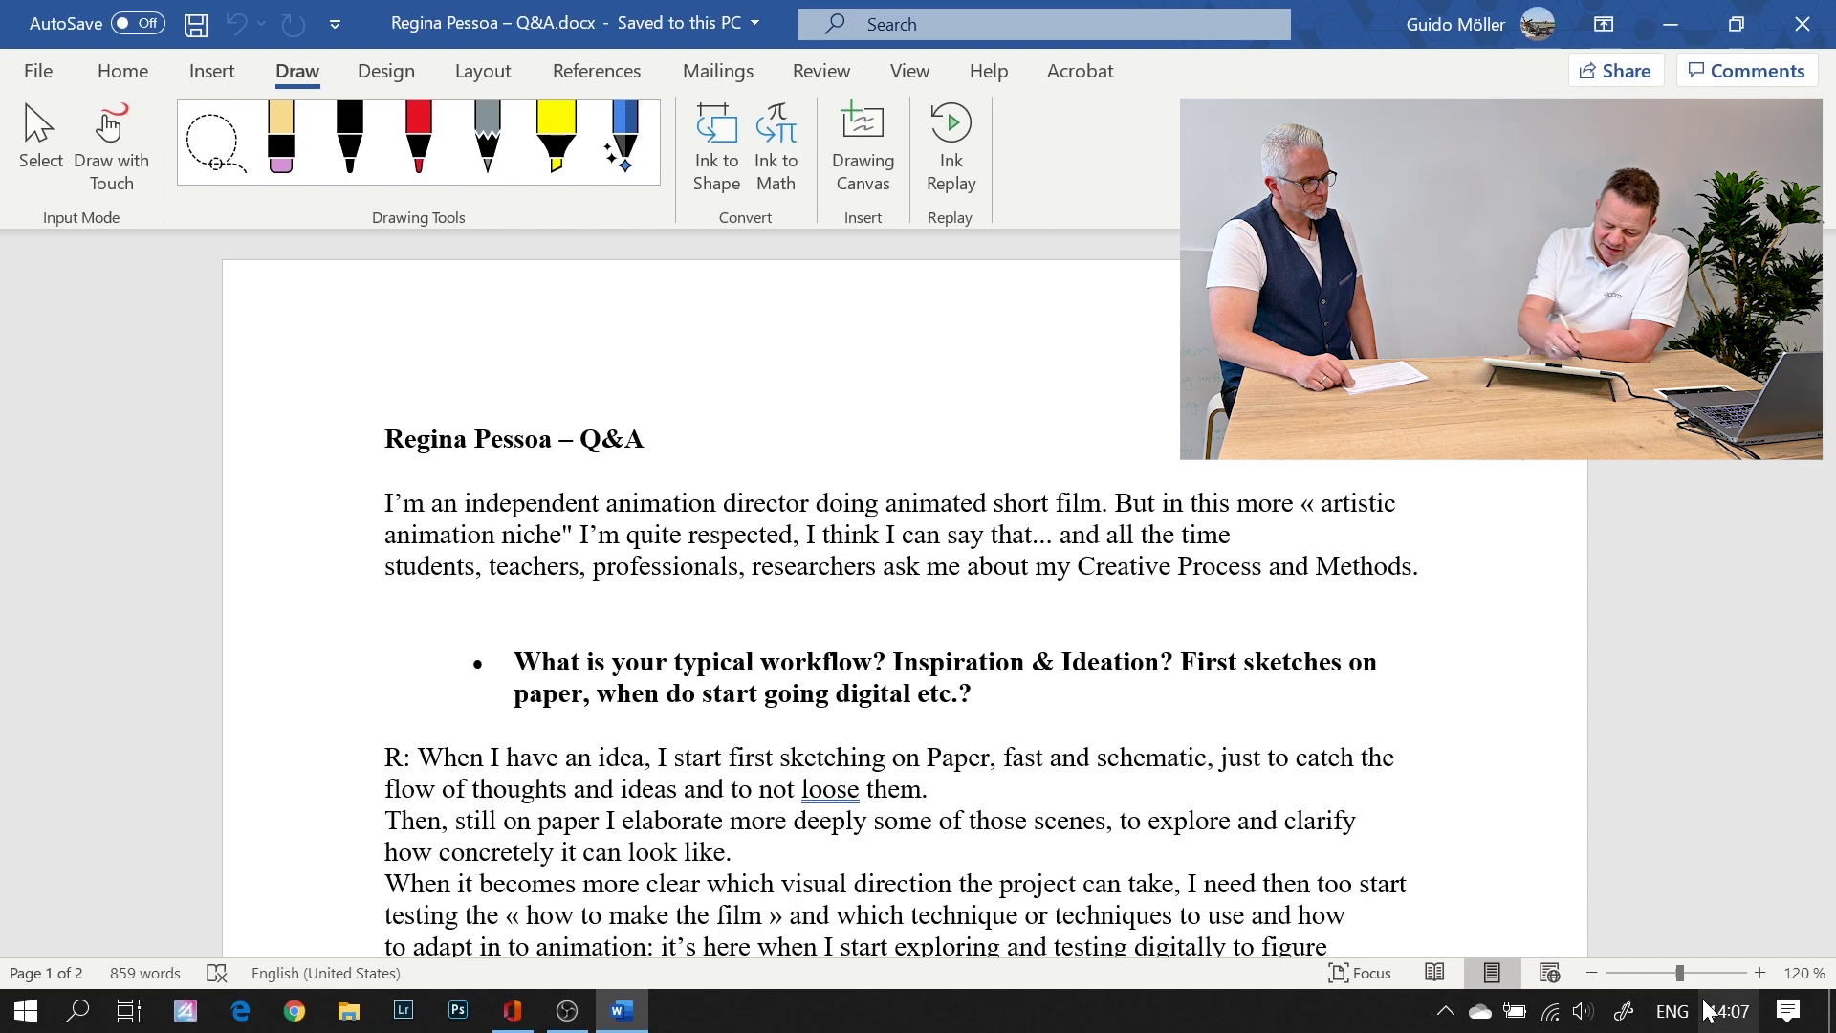
{"action": "left_click", "coordinate": [419, 145]}
{"action": "mouse_move", "coordinate": [701, 402]}
{"action": "left_mouse_down"}
{"action": "mouse_move", "coordinate": [330, 526]}
{"action": "mouse_move", "coordinate": [493, 375]}
{"action": "left_mouse_up"}
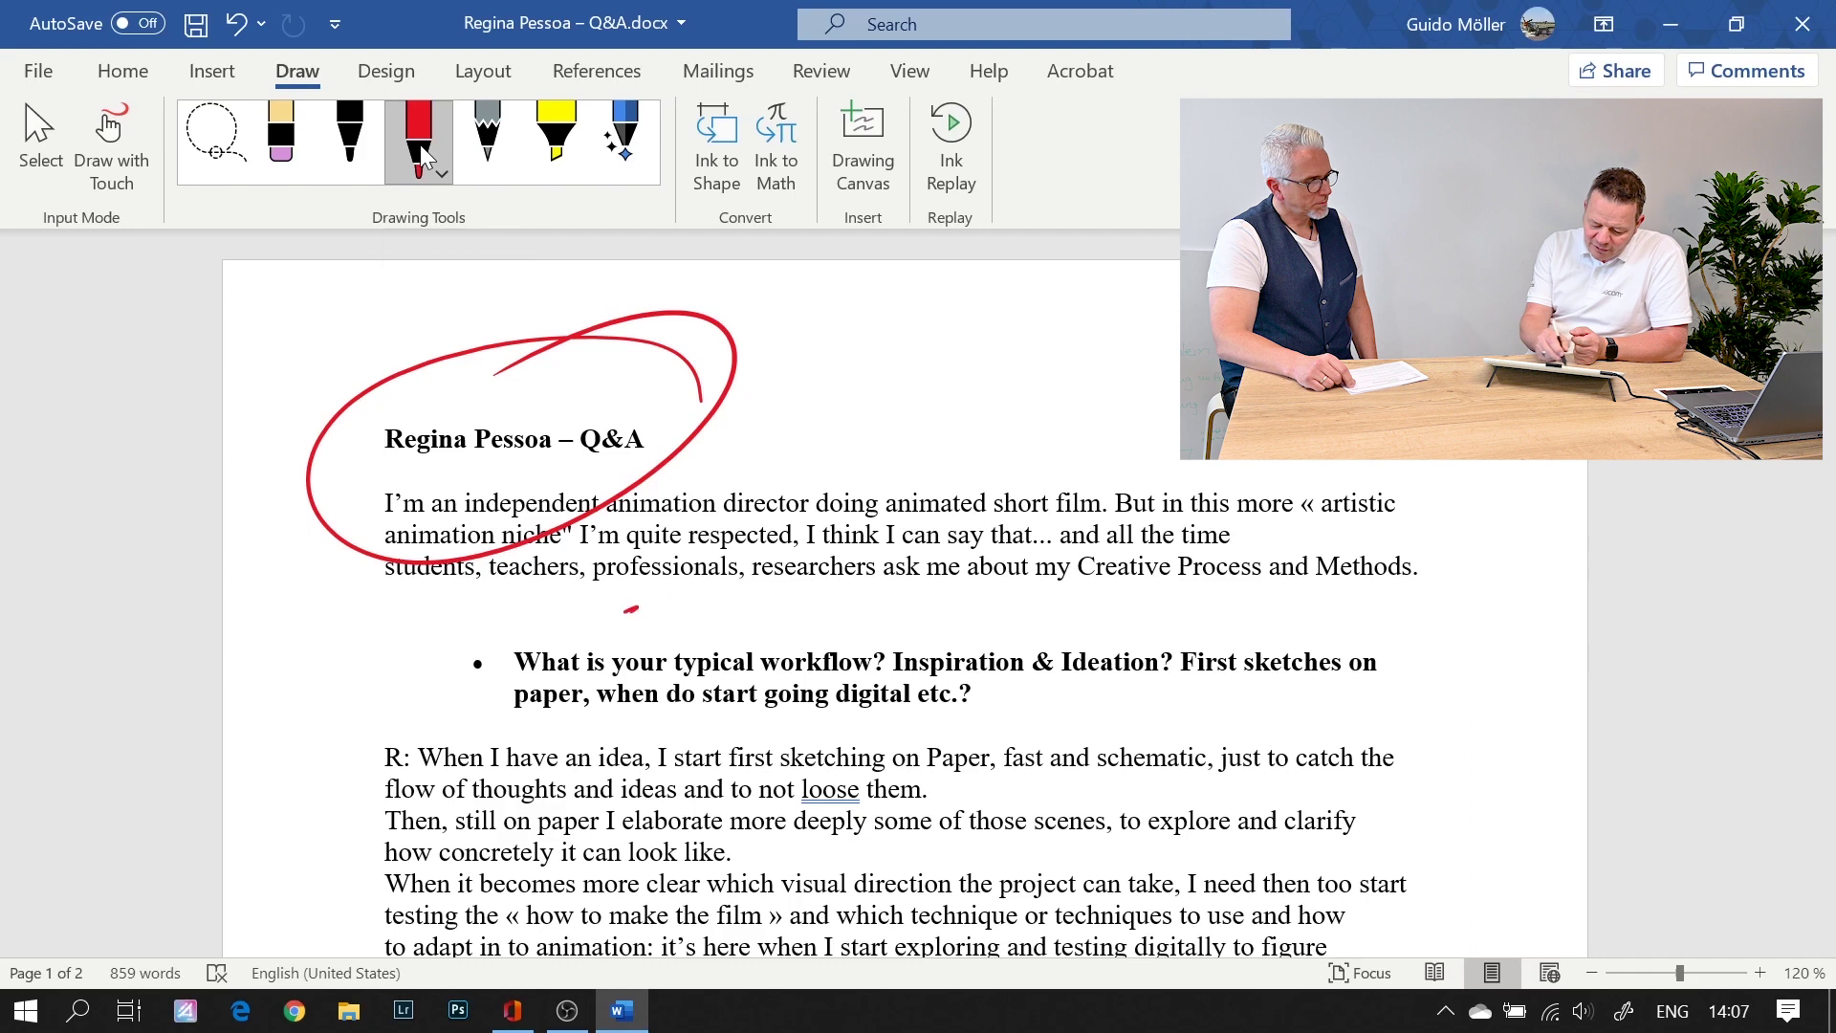
{"action": "left_click_drag", "start_coordinate": [623, 609], "coordinate": [906, 619]}
Step: Highlight the first bullet question in yellow
{"action": "left_click", "coordinate": [555, 143]}
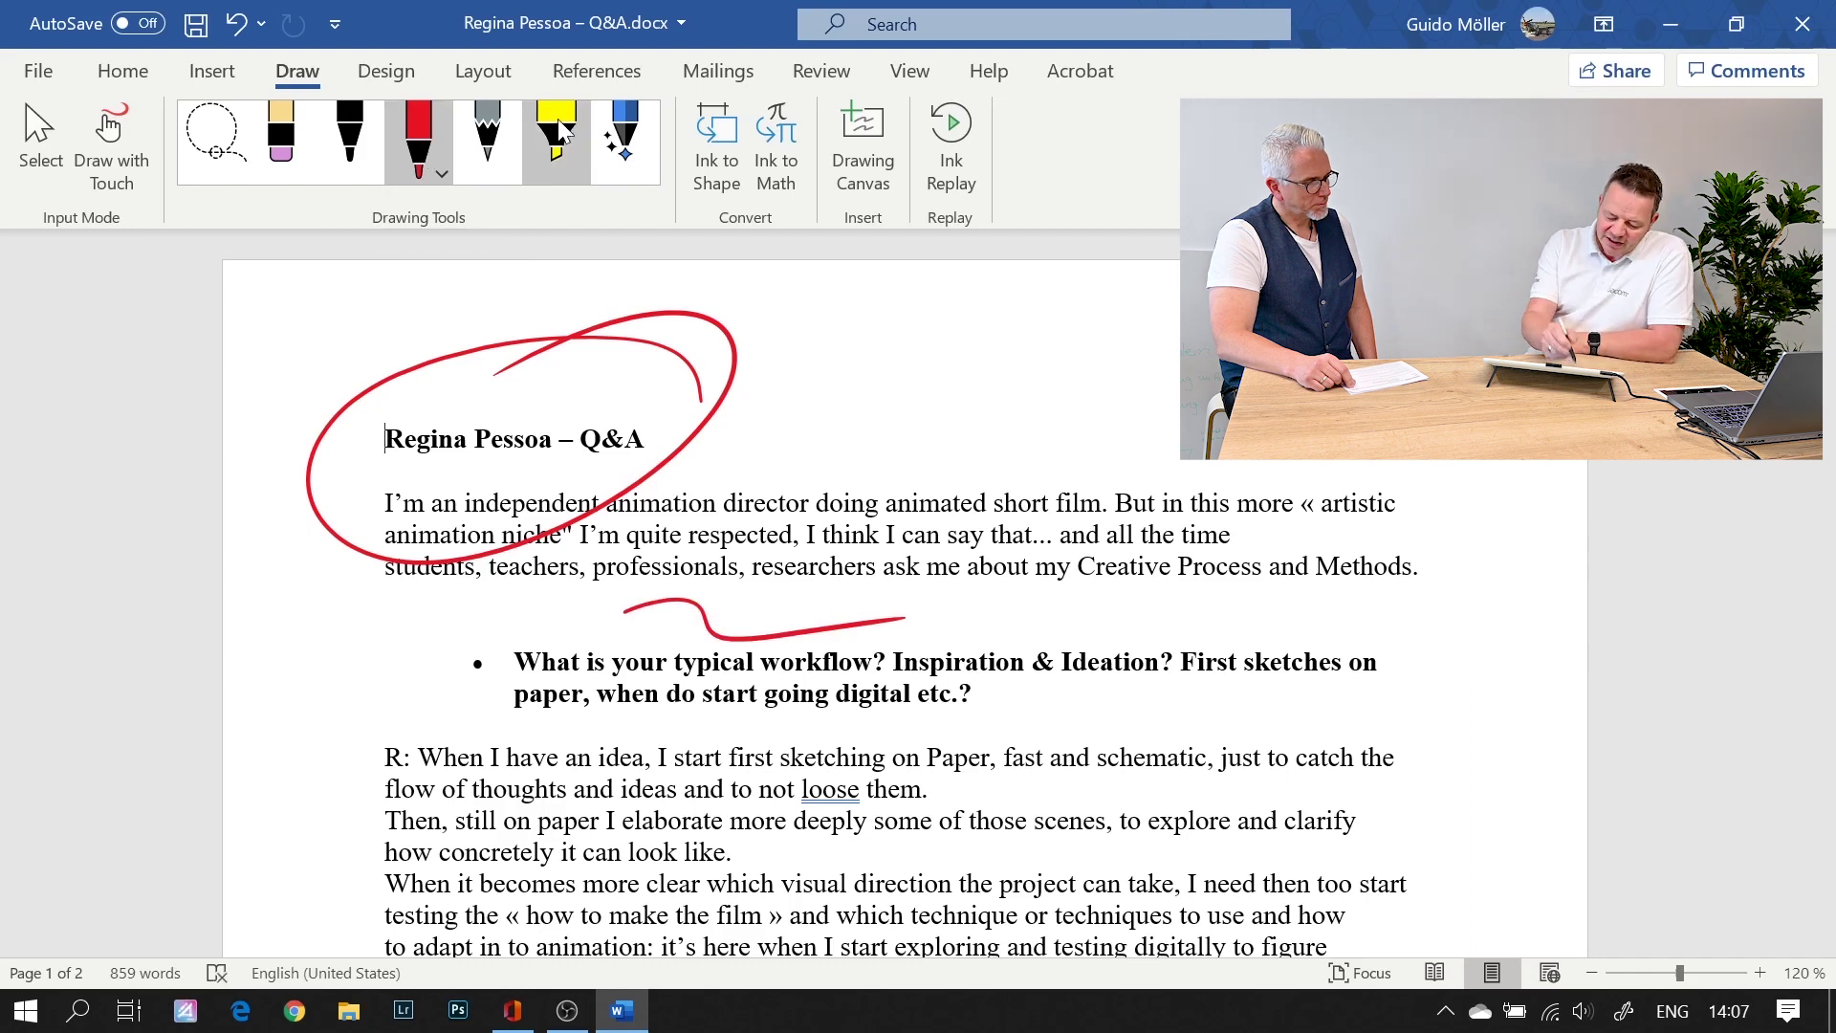
{"action": "left_click_drag", "start_coordinate": [799, 696], "coordinate": [1099, 683]}
{"action": "left_click_drag", "start_coordinate": [715, 698], "coordinate": [1439, 660]}
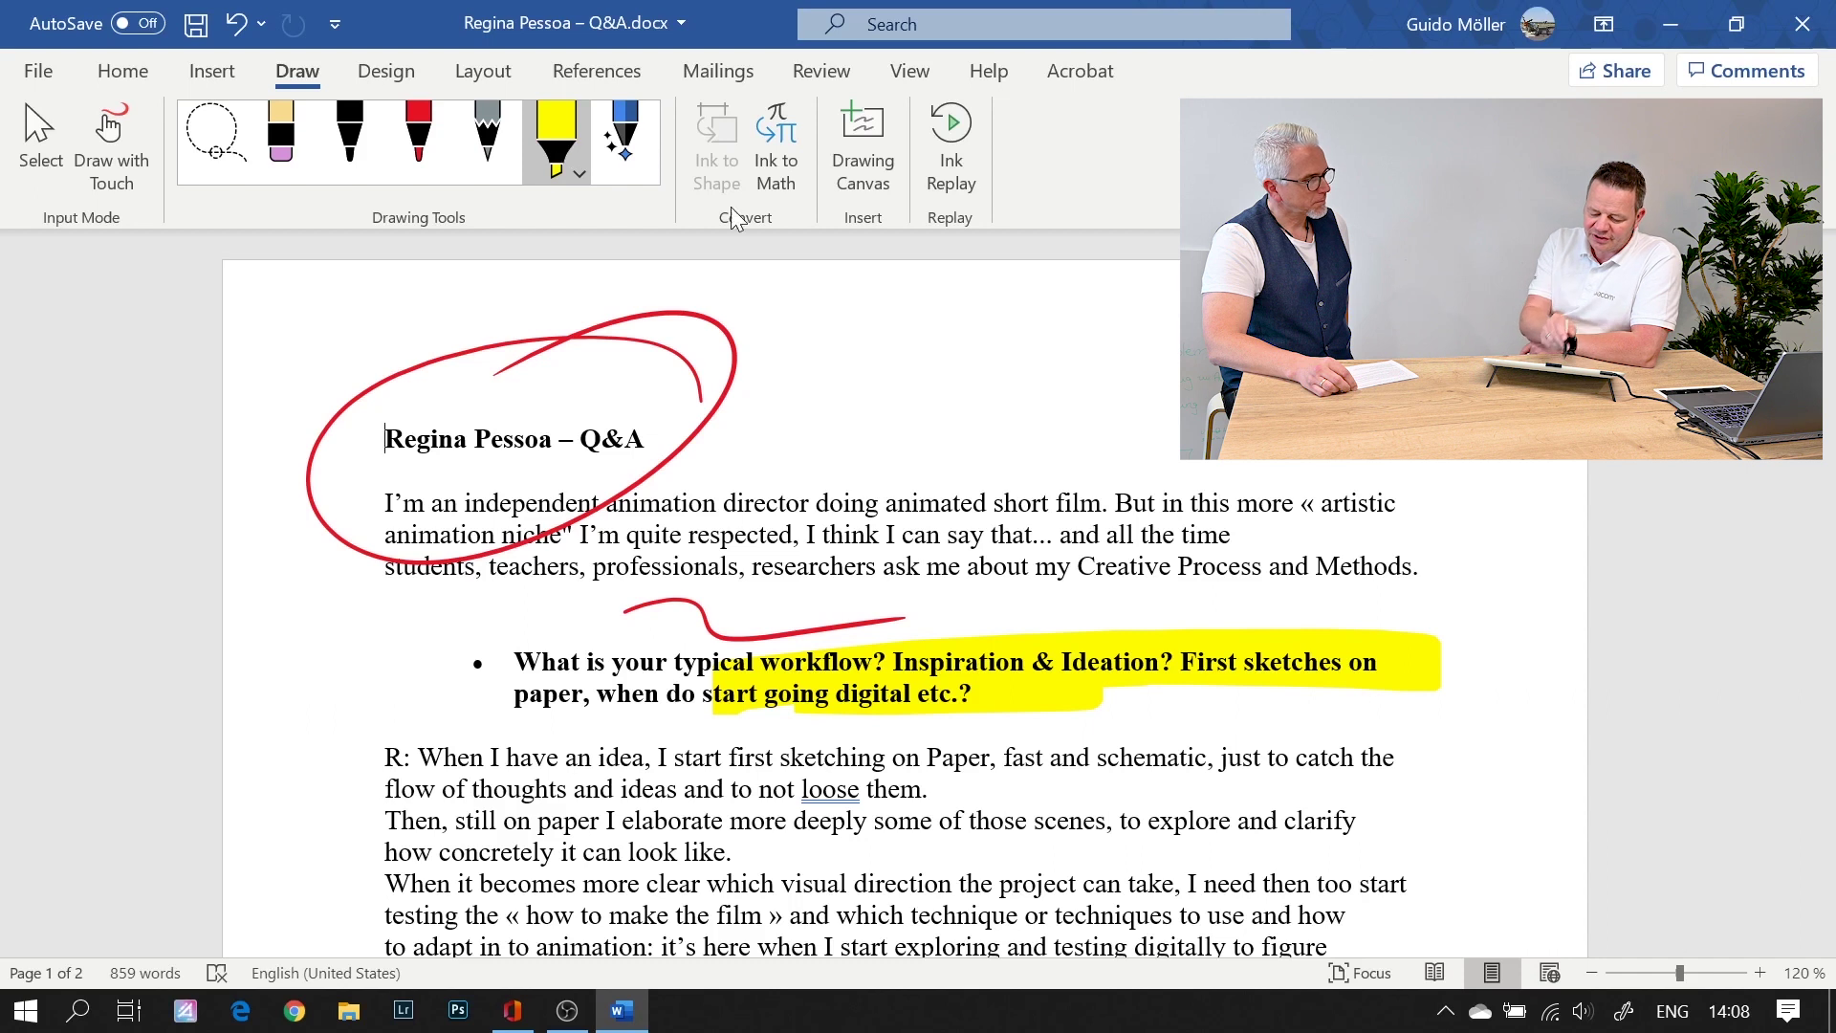
Step: Create a new blank Word document
{"action": "left_click", "coordinate": [38, 69]}
{"action": "left_click", "coordinate": [100, 202]}
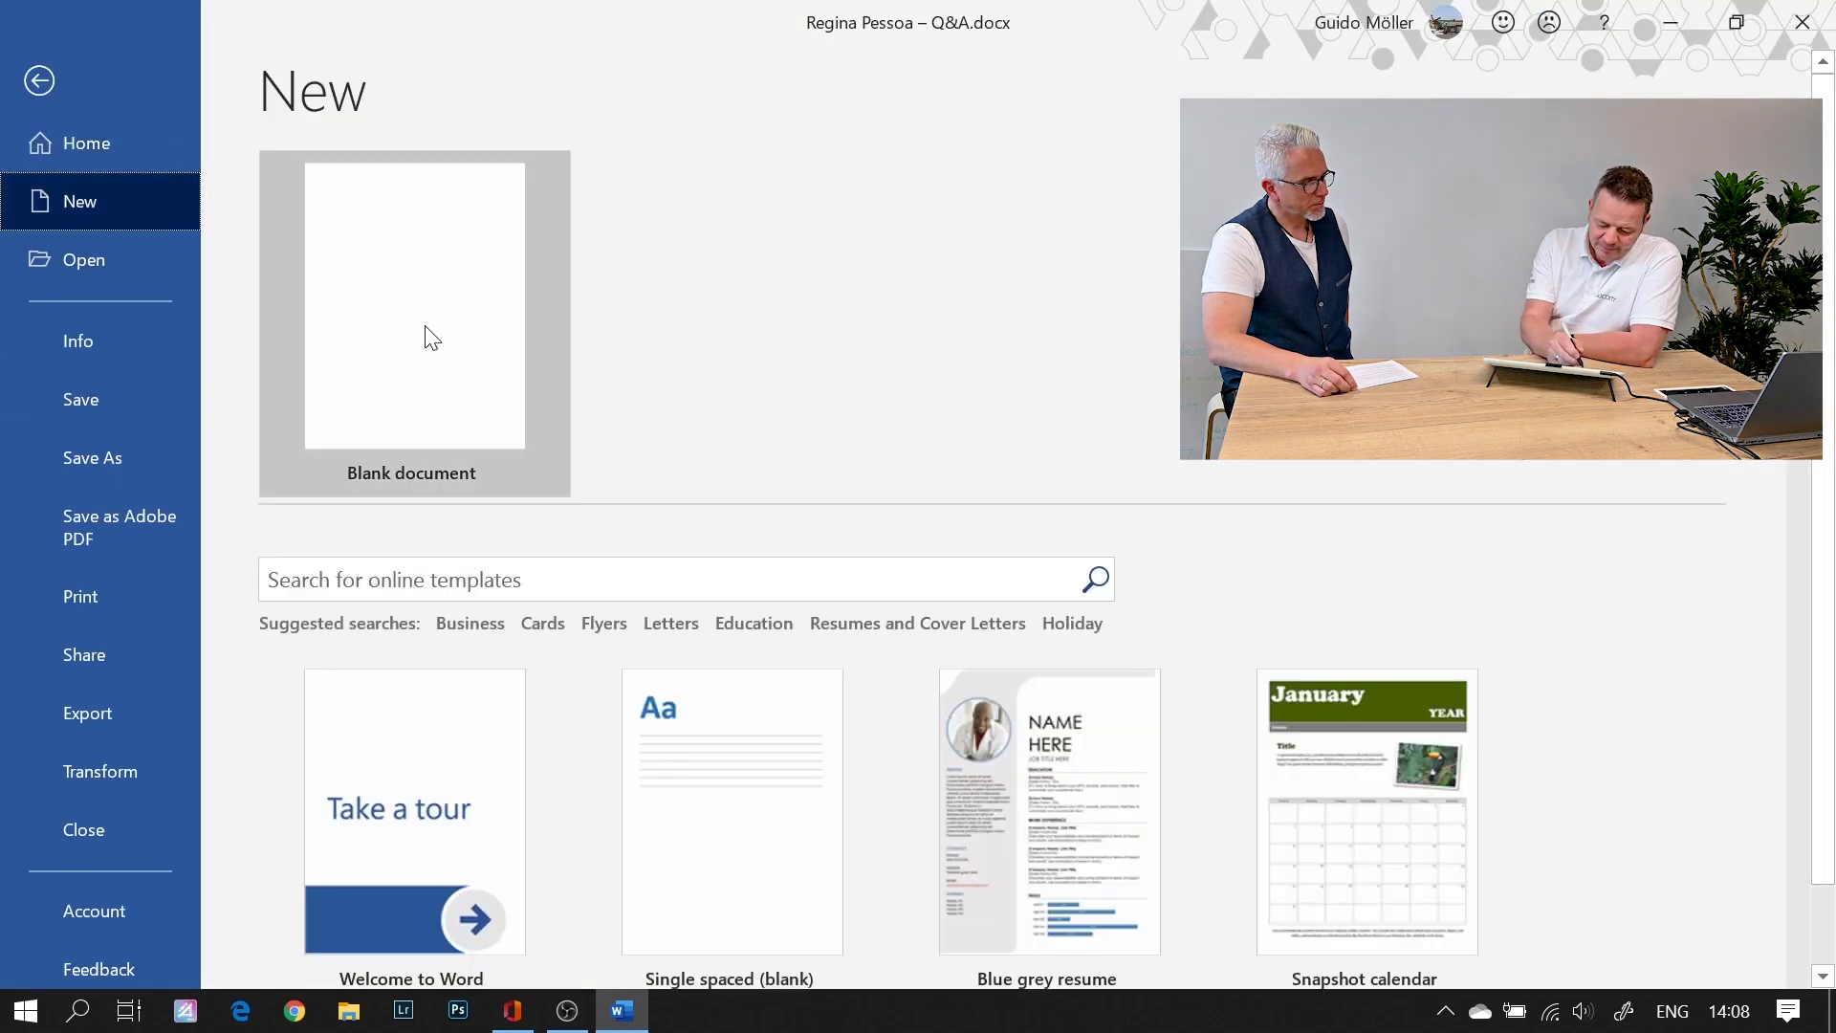
{"action": "left_click", "coordinate": [422, 336]}
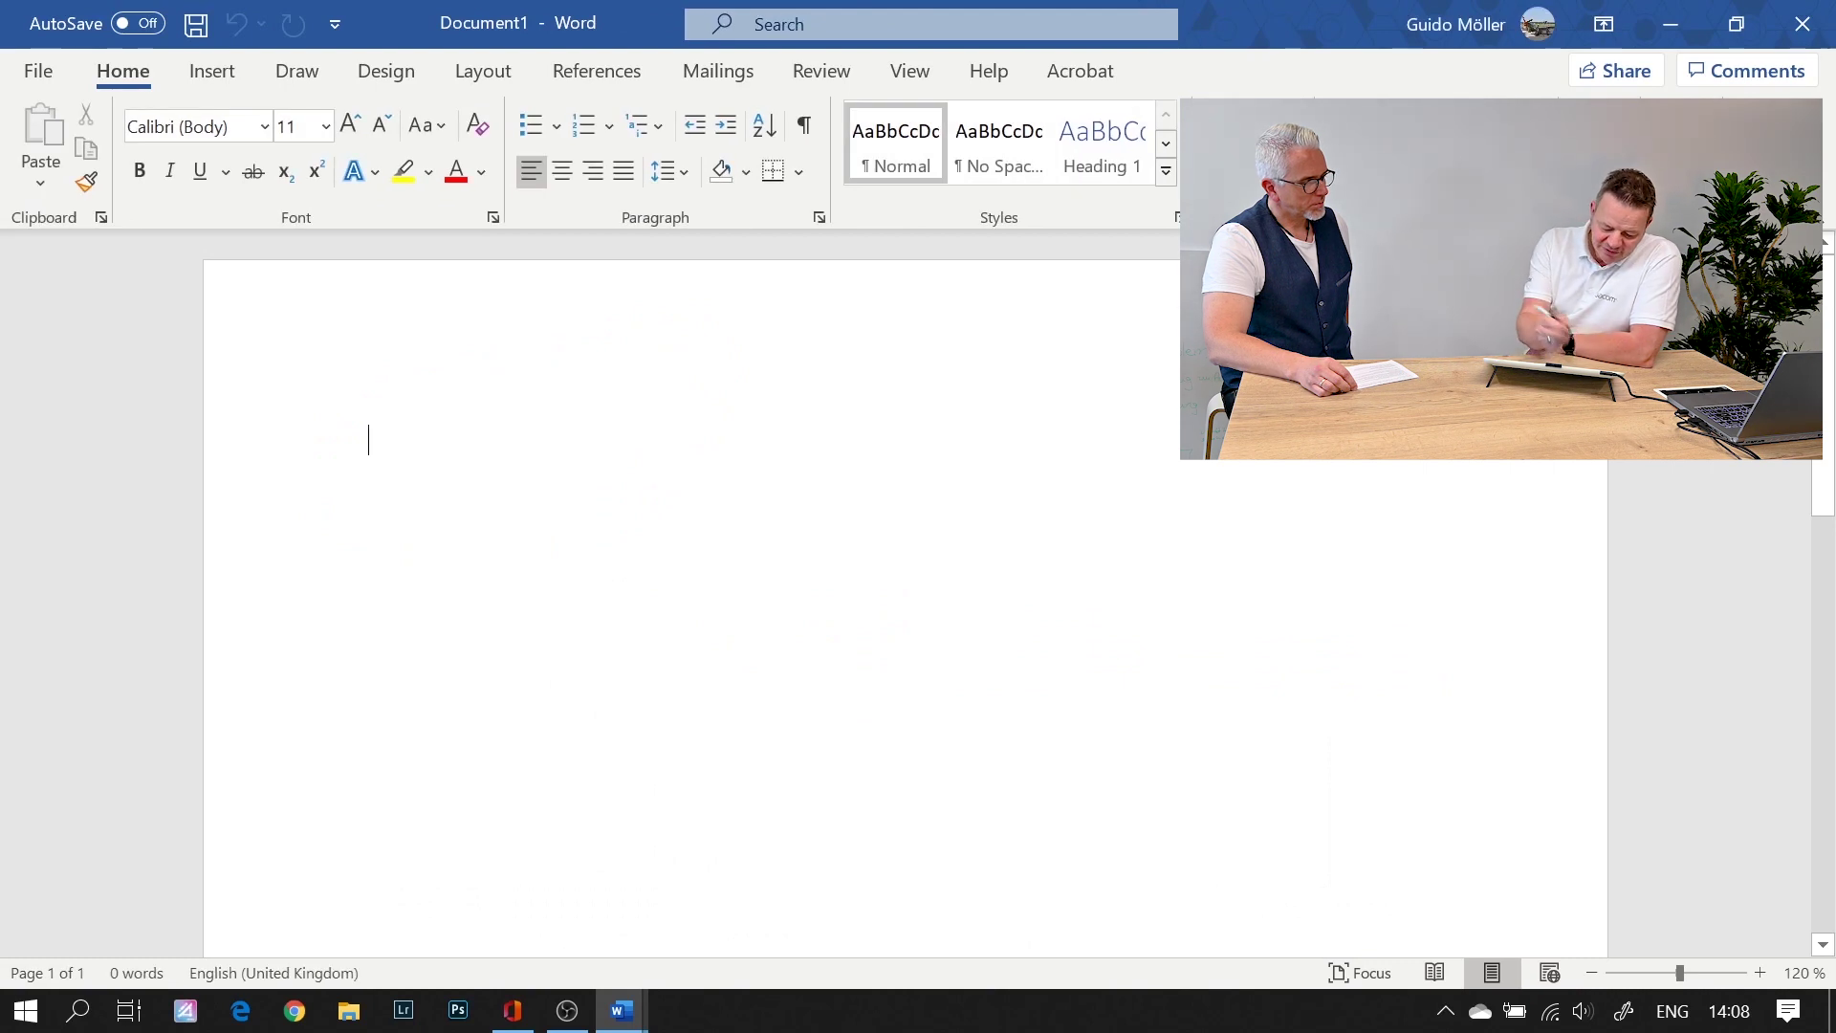
Step: Handwrite f(x) = x² with the black pen and bring up the Ink to Math pad
{"action": "left_click", "coordinate": [298, 77]}
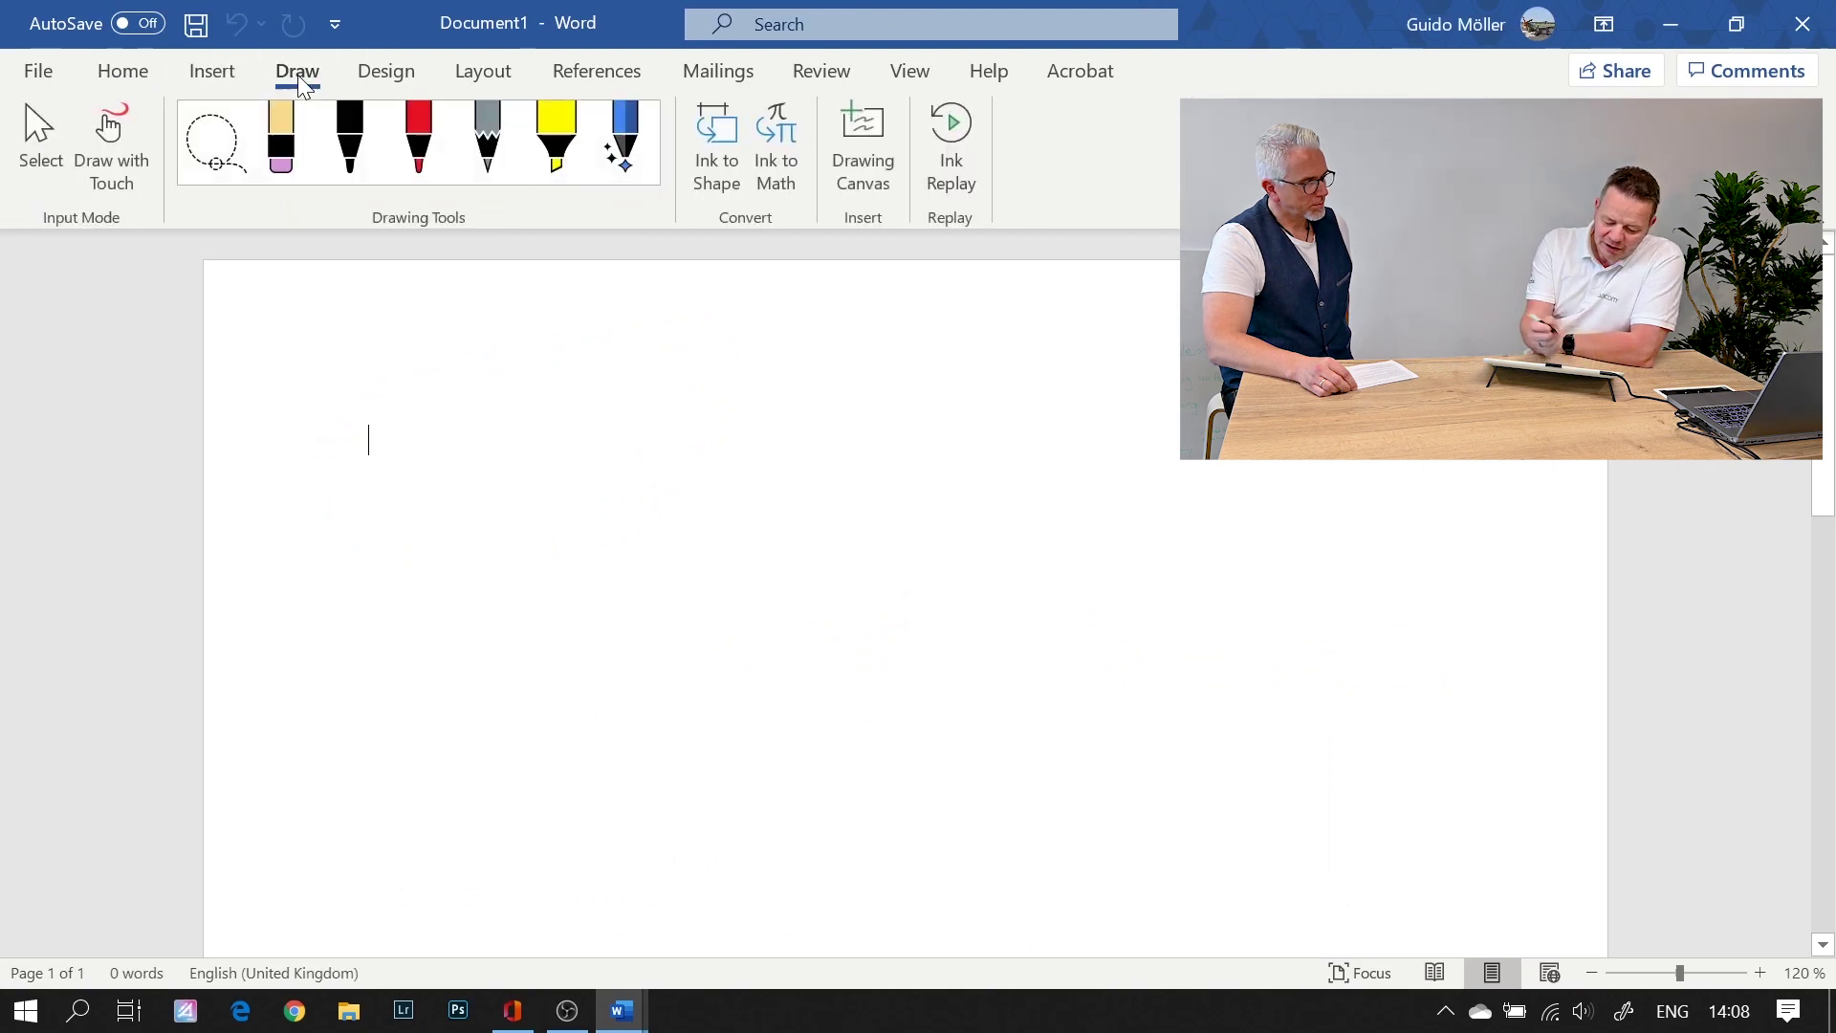
{"action": "left_click", "coordinate": [342, 157]}
{"action": "left_click_drag", "start_coordinate": [392, 367], "coordinate": [345, 526]}
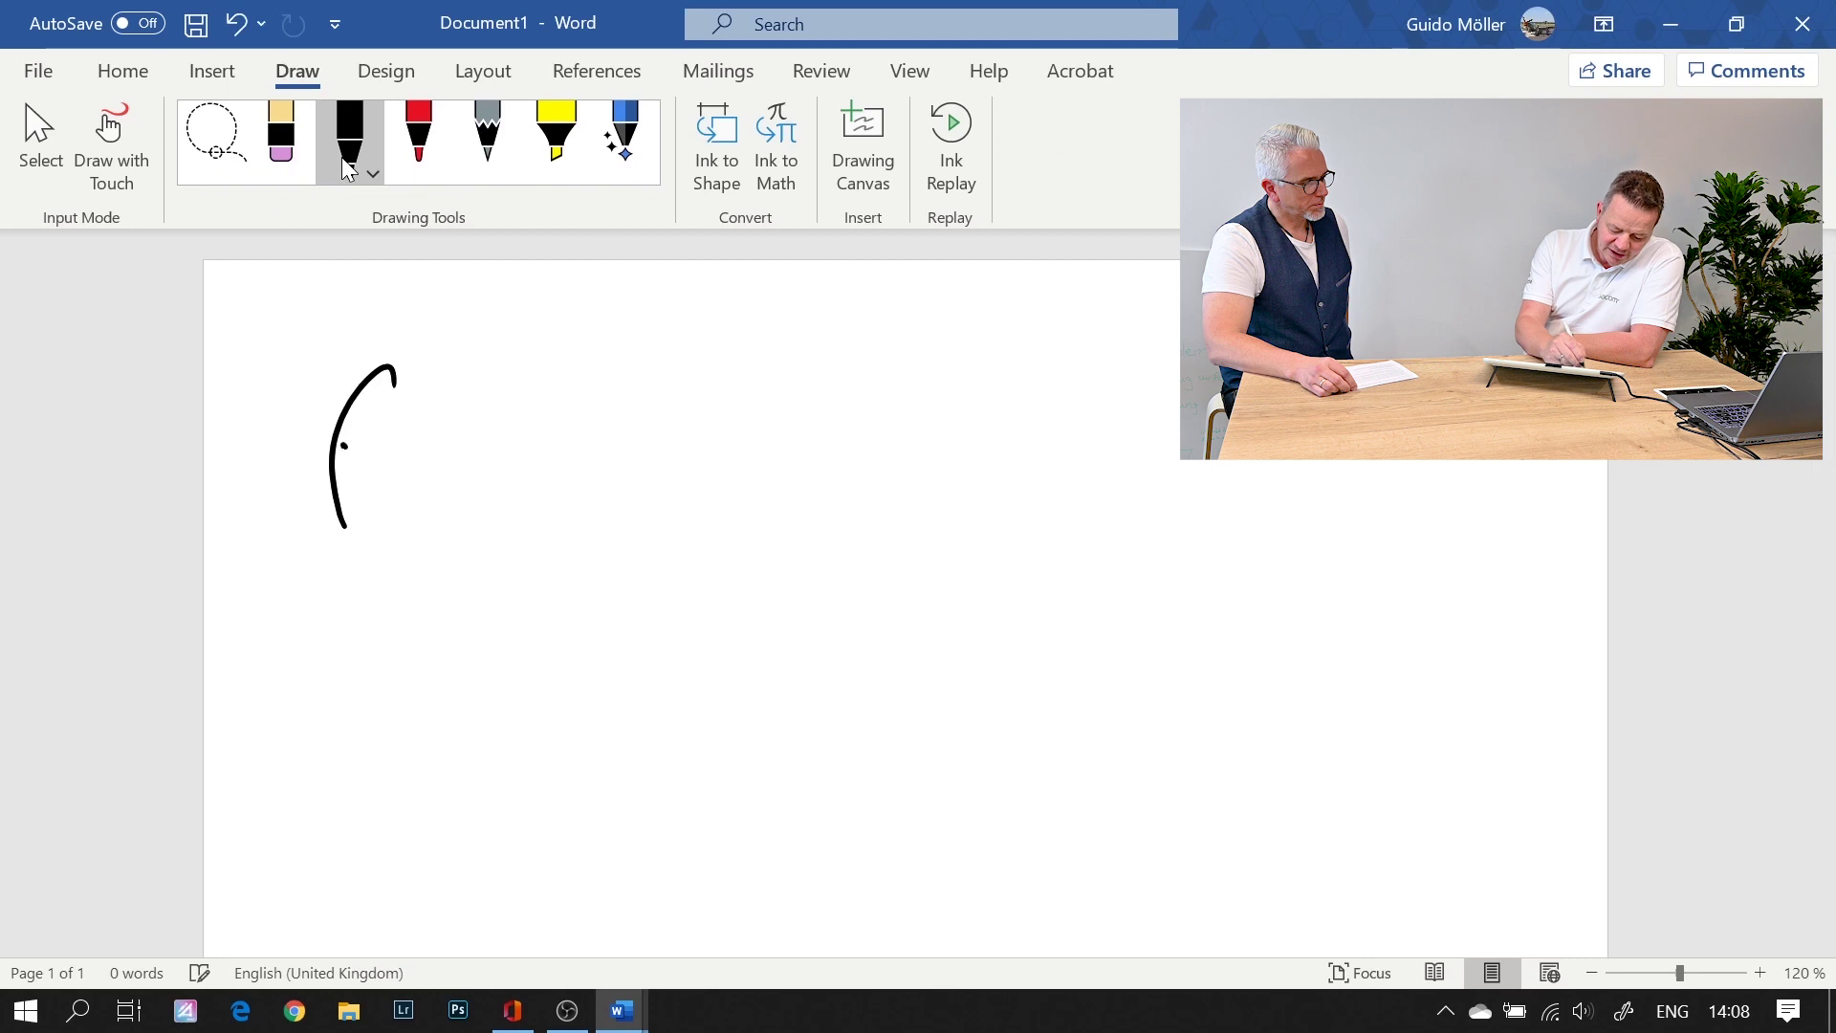
{"action": "left_click_drag", "start_coordinate": [342, 445], "coordinate": [378, 444]}
{"action": "left_click_drag", "start_coordinate": [503, 387], "coordinate": [475, 493]}
{"action": "left_click_drag", "start_coordinate": [499, 423], "coordinate": [547, 478]}
{"action": "left_click_drag", "start_coordinate": [553, 442], "coordinate": [486, 480]}
{"action": "left_click_drag", "start_coordinate": [570, 392], "coordinate": [555, 503]}
{"action": "mouse_move", "coordinate": [698, 445]}
{"action": "left_mouse_down"}
{"action": "mouse_move", "coordinate": [761, 453]}
{"action": "mouse_move", "coordinate": [750, 466]}
{"action": "left_mouse_up"}
{"action": "mouse_move", "coordinate": [832, 430]}
{"action": "left_mouse_down"}
{"action": "mouse_move", "coordinate": [883, 486]}
{"action": "mouse_move", "coordinate": [824, 484]}
{"action": "left_mouse_up"}
{"action": "mouse_move", "coordinate": [922, 379]}
{"action": "left_mouse_down"}
{"action": "mouse_move", "coordinate": [969, 371]}
{"action": "mouse_move", "coordinate": [975, 445]}
{"action": "left_mouse_up"}
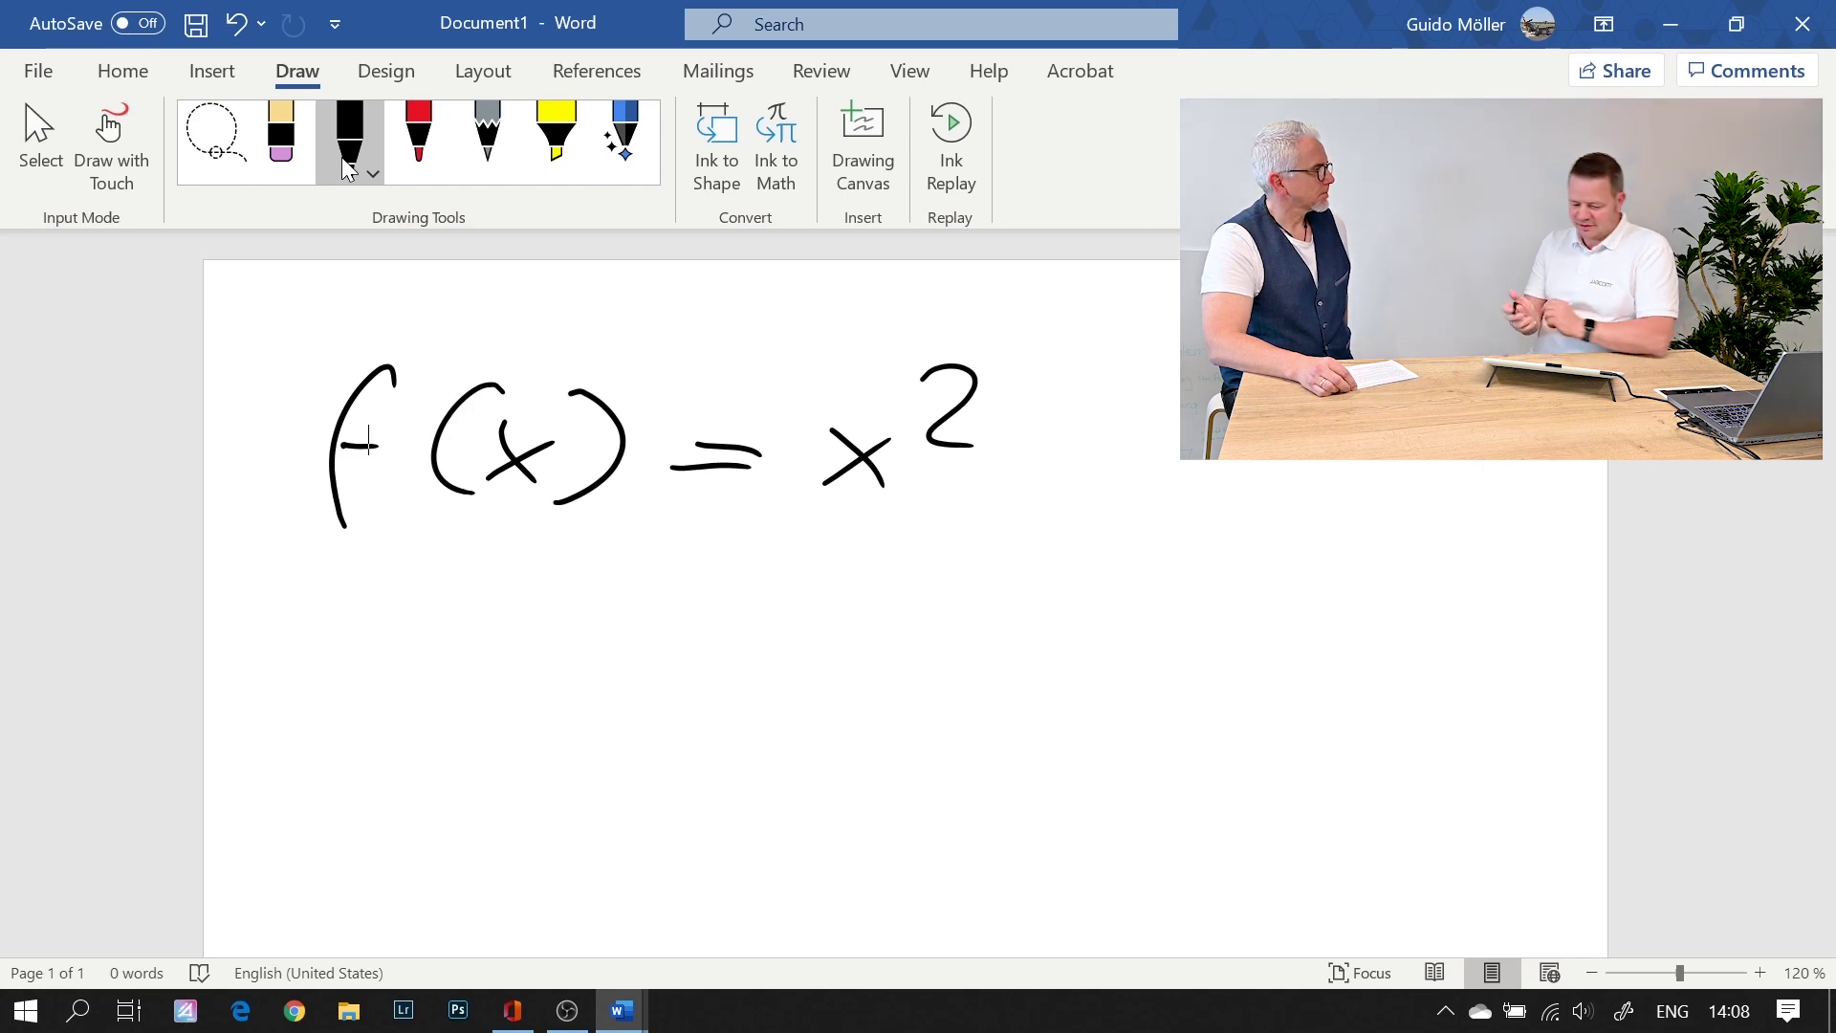
{"action": "left_click", "coordinate": [777, 190]}
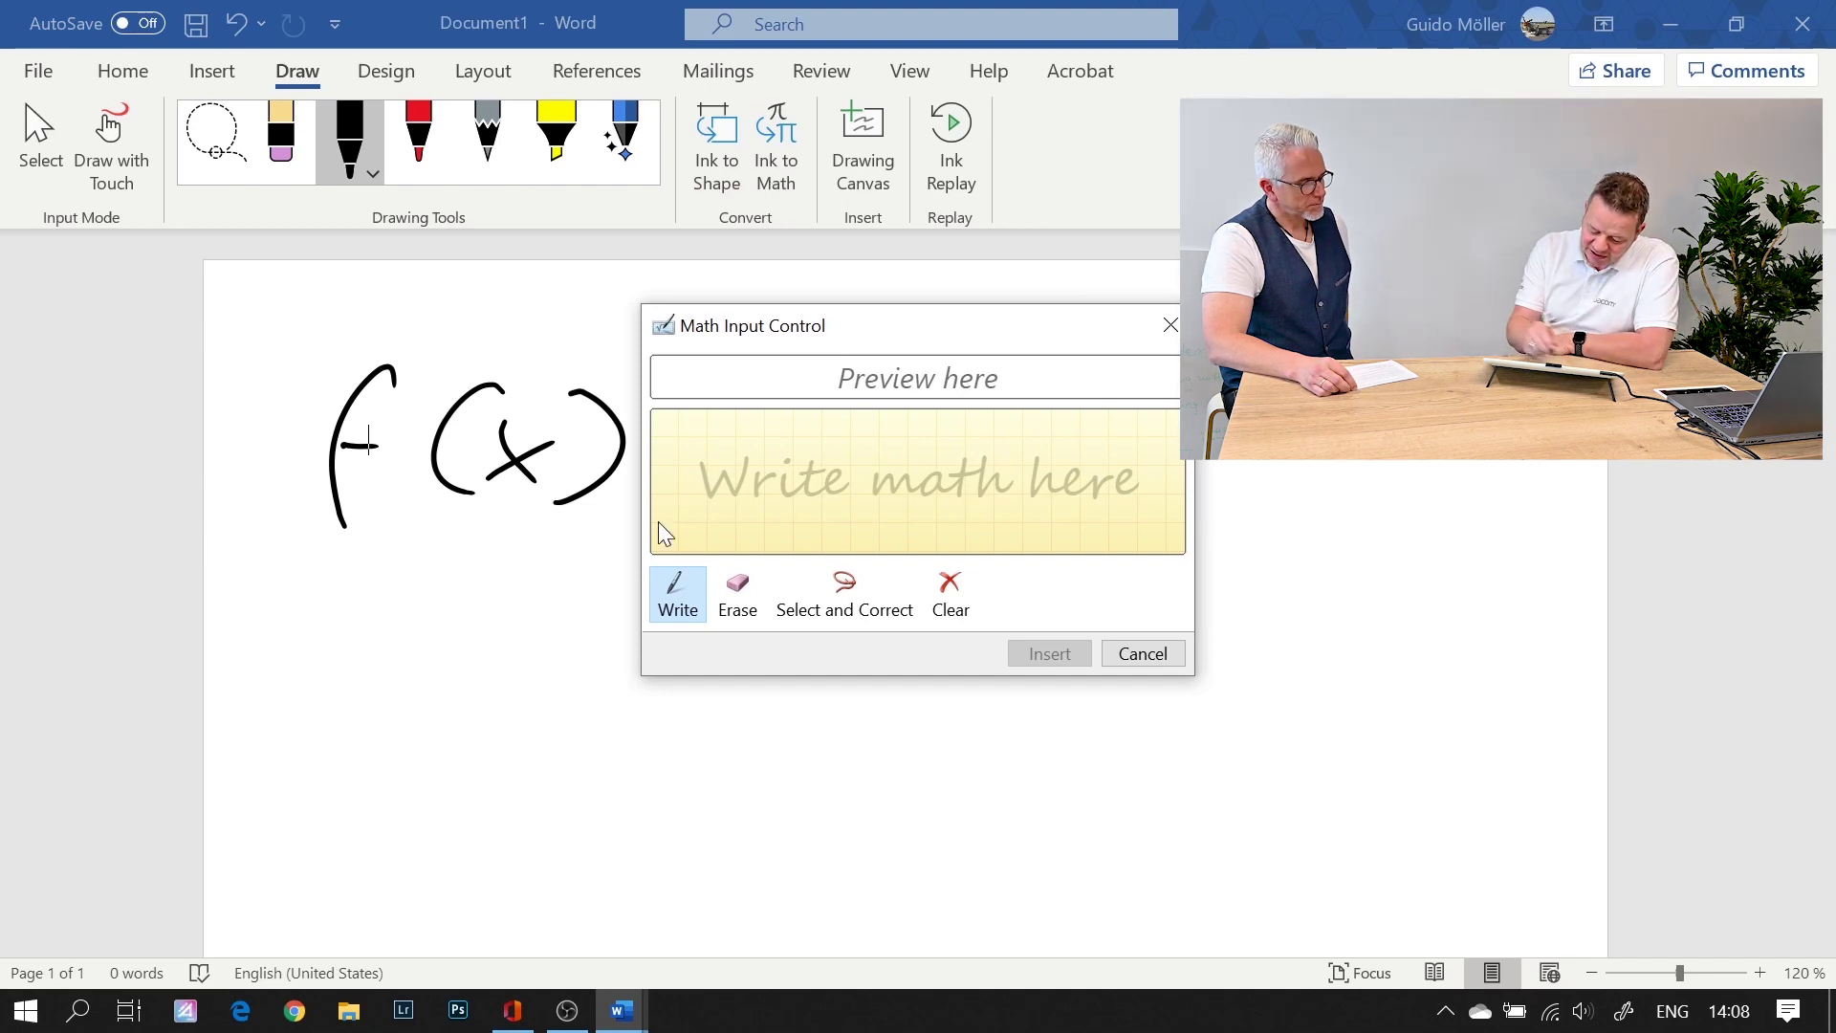
Step: Write f(x) = x² + 3 in the Math Input Control and insert the recognised equation
{"action": "mouse_move", "coordinate": [681, 532]}
{"action": "left_mouse_down"}
{"action": "mouse_move", "coordinate": [685, 473]}
{"action": "mouse_move", "coordinate": [714, 438]}
{"action": "left_mouse_up"}
{"action": "left_click_drag", "start_coordinate": [676, 491], "coordinate": [797, 532]}
{"action": "left_click", "coordinate": [764, 489]}
{"action": "mouse_move", "coordinate": [818, 481]}
{"action": "left_mouse_down"}
{"action": "mouse_move", "coordinate": [765, 524]}
{"action": "mouse_move", "coordinate": [793, 547]}
{"action": "mouse_move", "coordinate": [909, 507]}
{"action": "left_mouse_up"}
{"action": "mouse_move", "coordinate": [856, 523]}
{"action": "left_mouse_down"}
{"action": "mouse_move", "coordinate": [985, 528]}
{"action": "mouse_move", "coordinate": [935, 534]}
{"action": "left_mouse_up"}
{"action": "mouse_move", "coordinate": [1001, 466]}
{"action": "left_mouse_down"}
{"action": "mouse_move", "coordinate": [1035, 457]}
{"action": "mouse_move", "coordinate": [1049, 514]}
{"action": "mouse_move", "coordinate": [1092, 545]}
{"action": "left_mouse_up"}
{"action": "mouse_move", "coordinate": [1068, 517]}
{"action": "left_mouse_down"}
{"action": "mouse_move", "coordinate": [1115, 514]}
{"action": "mouse_move", "coordinate": [1136, 550]}
{"action": "left_mouse_up"}
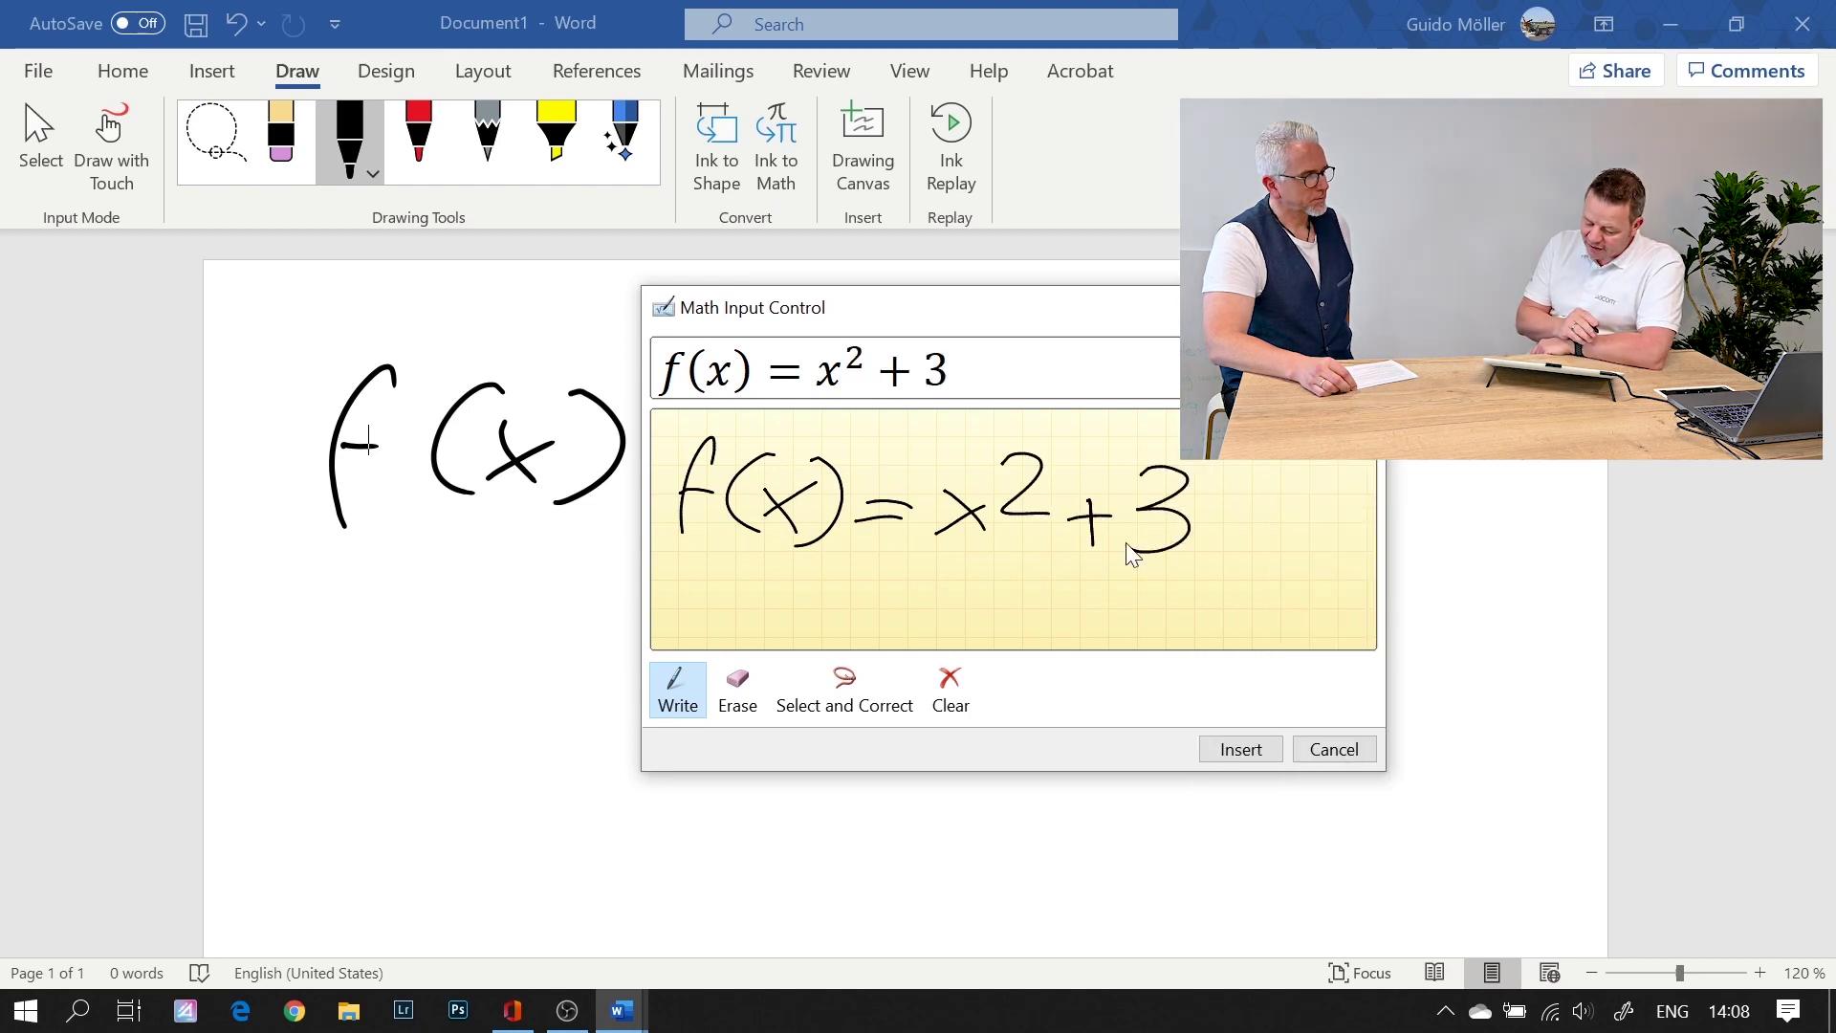
{"action": "left_click", "coordinate": [1240, 749]}
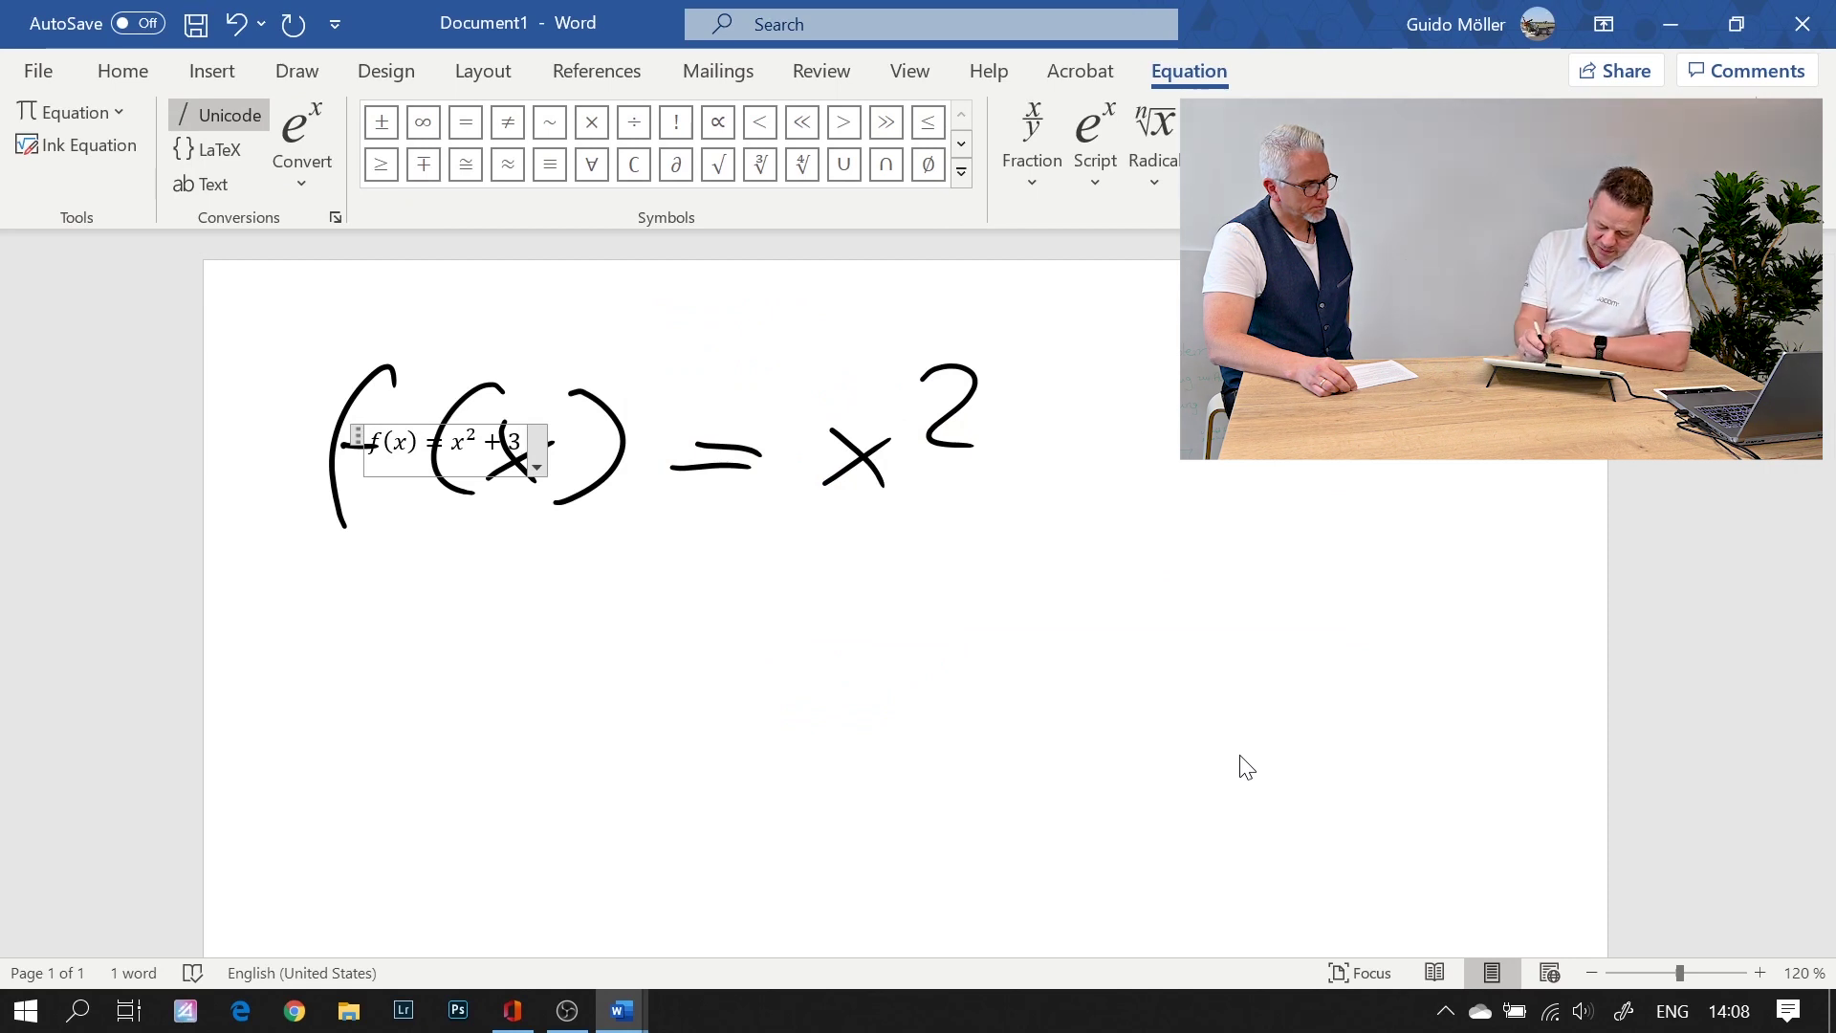
Step: Centre the equation on its own line with a blank line below it
{"action": "key", "text": "Right"}
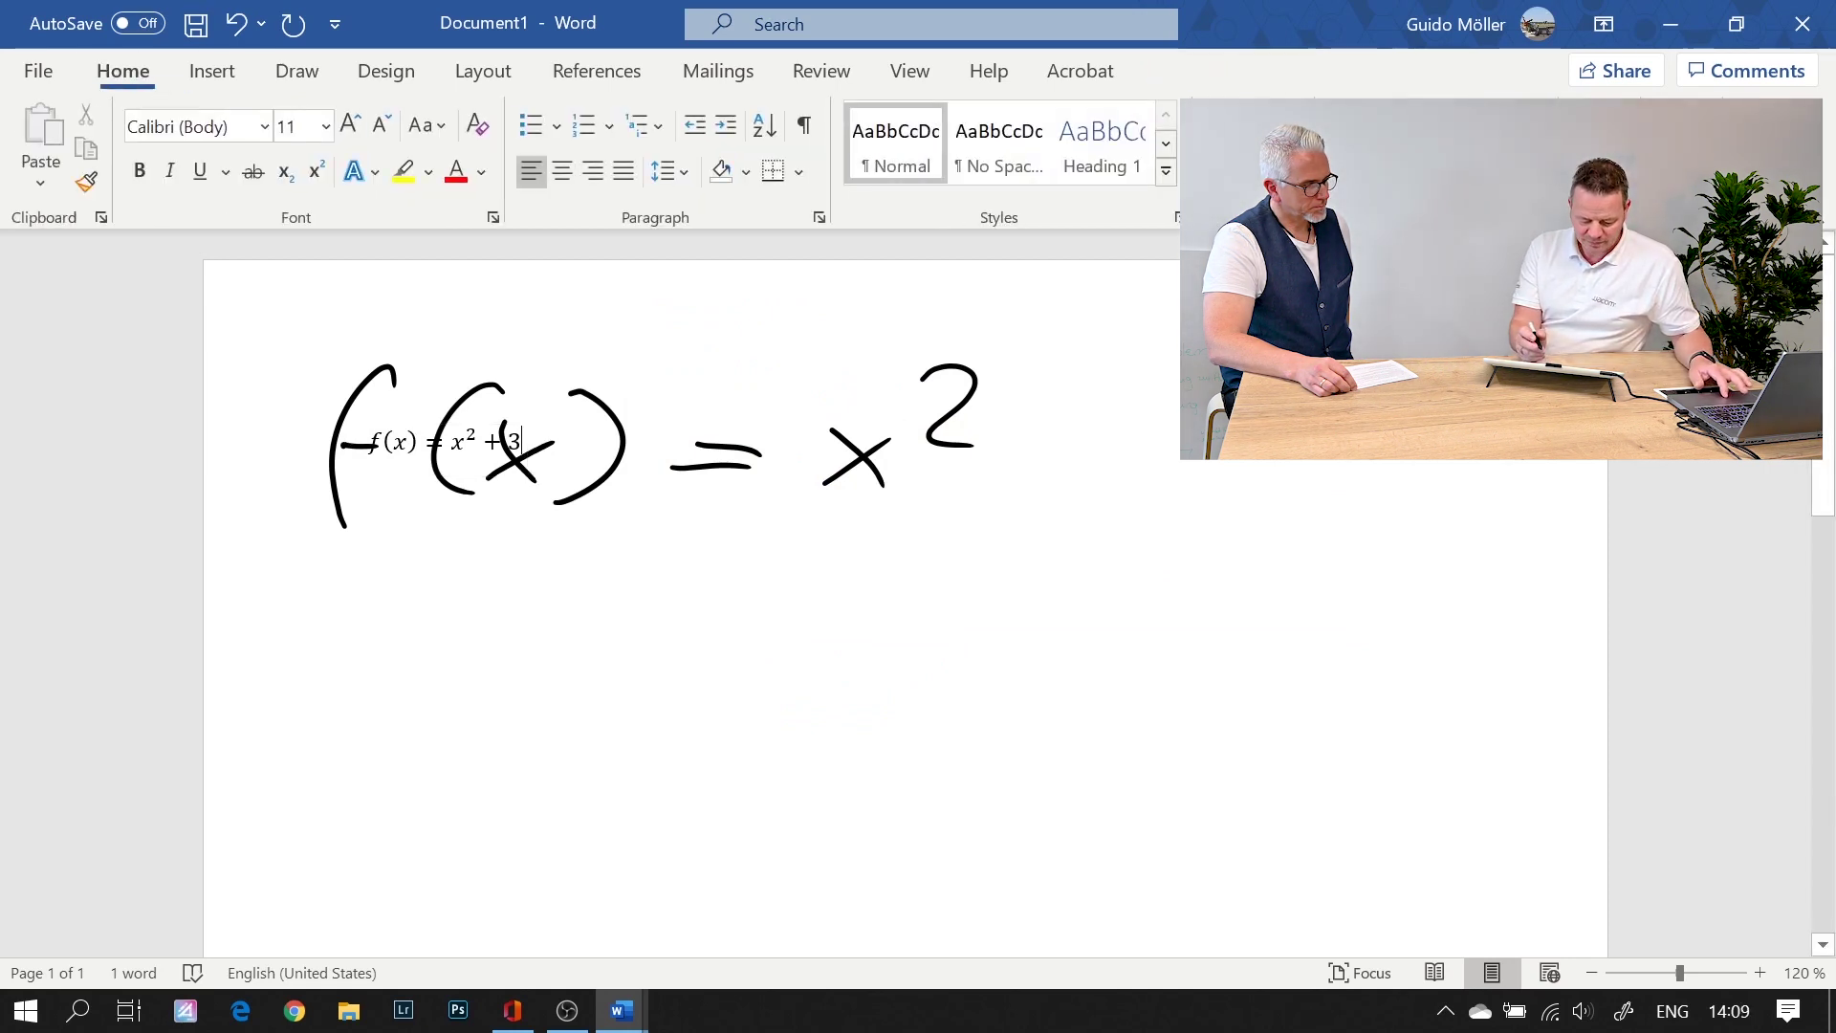
{"action": "key", "text": "ctrl+e"}
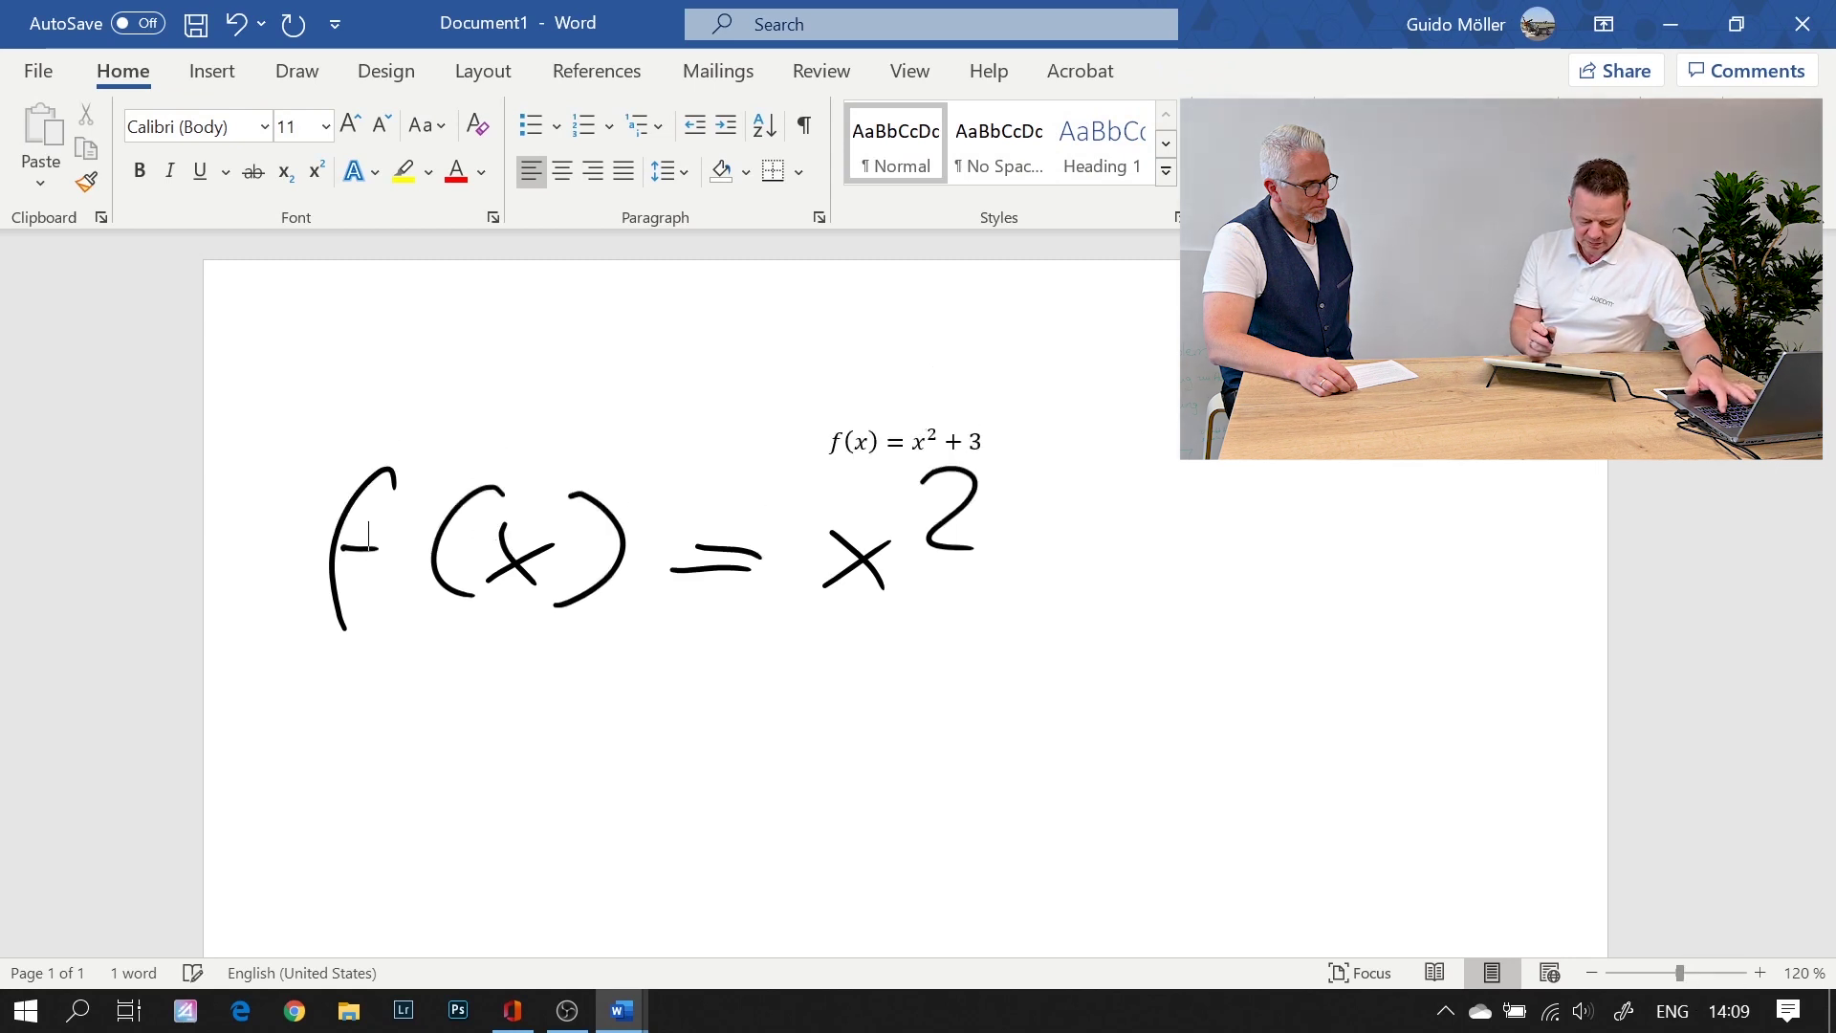
{"action": "key", "text": "Return"}
{"action": "key", "text": "Return"}
{"action": "key", "text": "Return"}
{"action": "key", "text": "Return"}
{"action": "key", "text": "Return"}
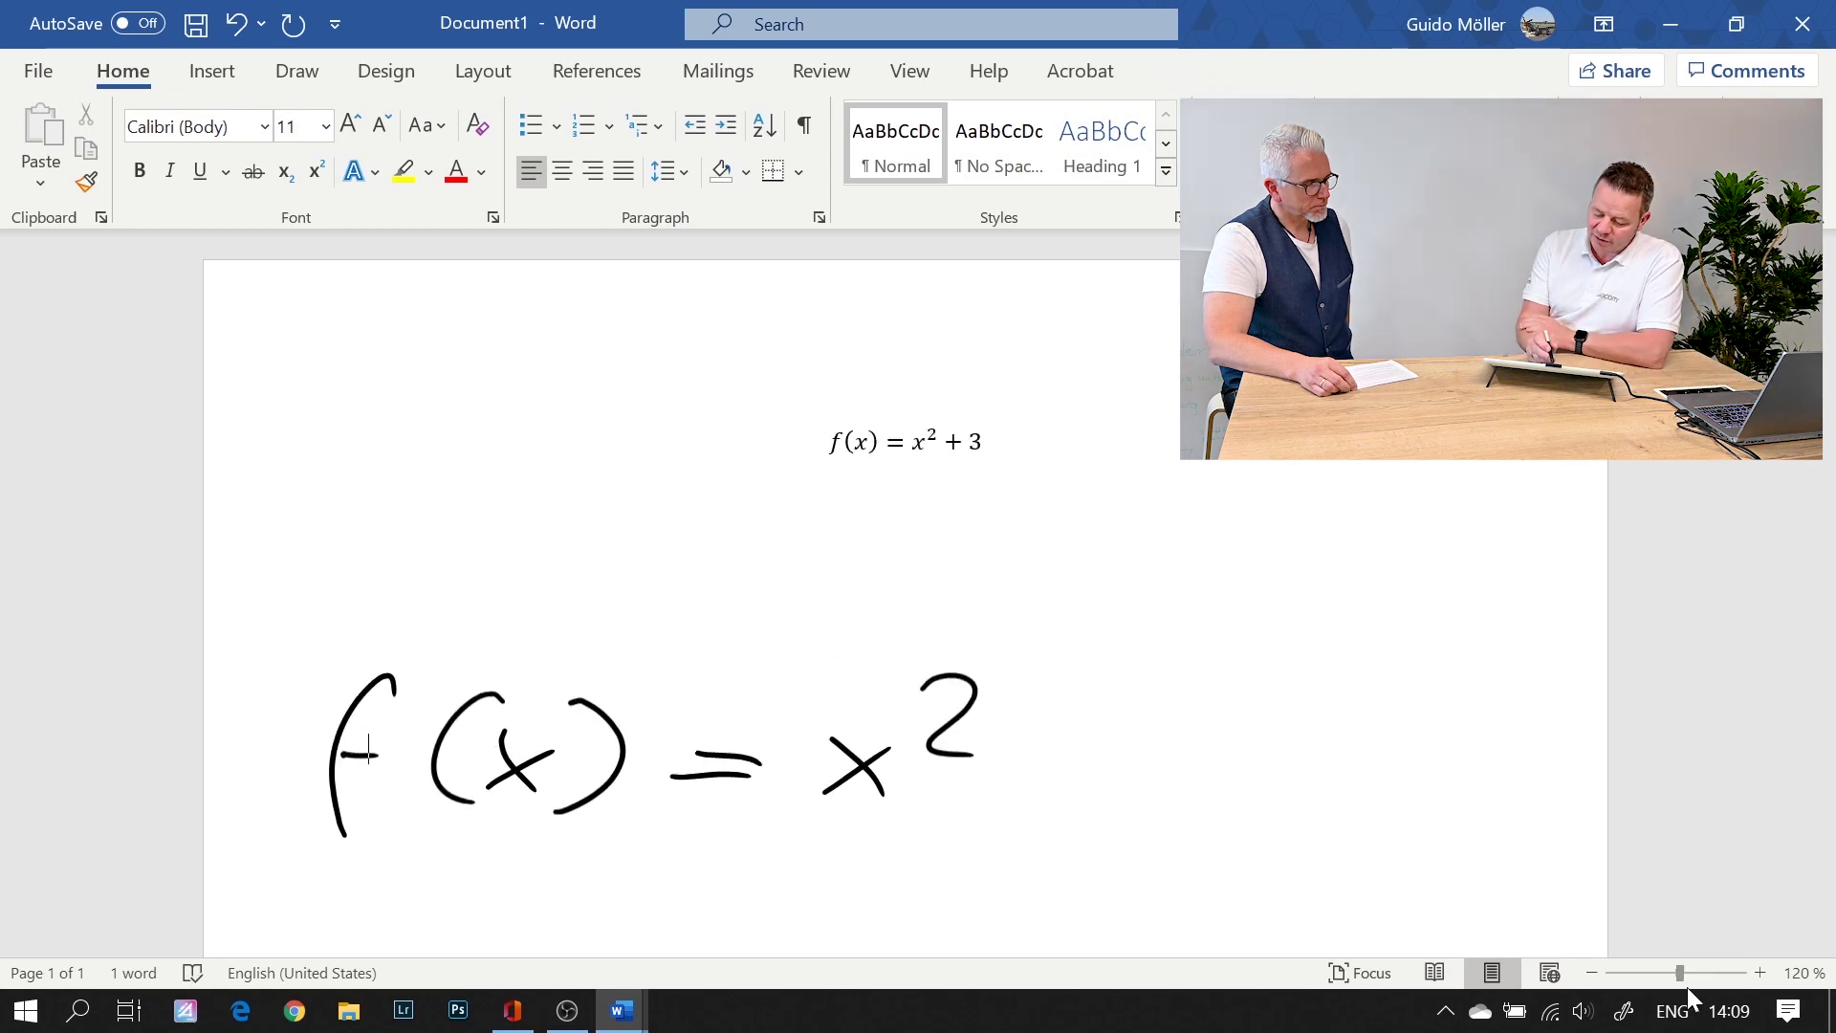
{"action": "left_click", "coordinate": [903, 441]}
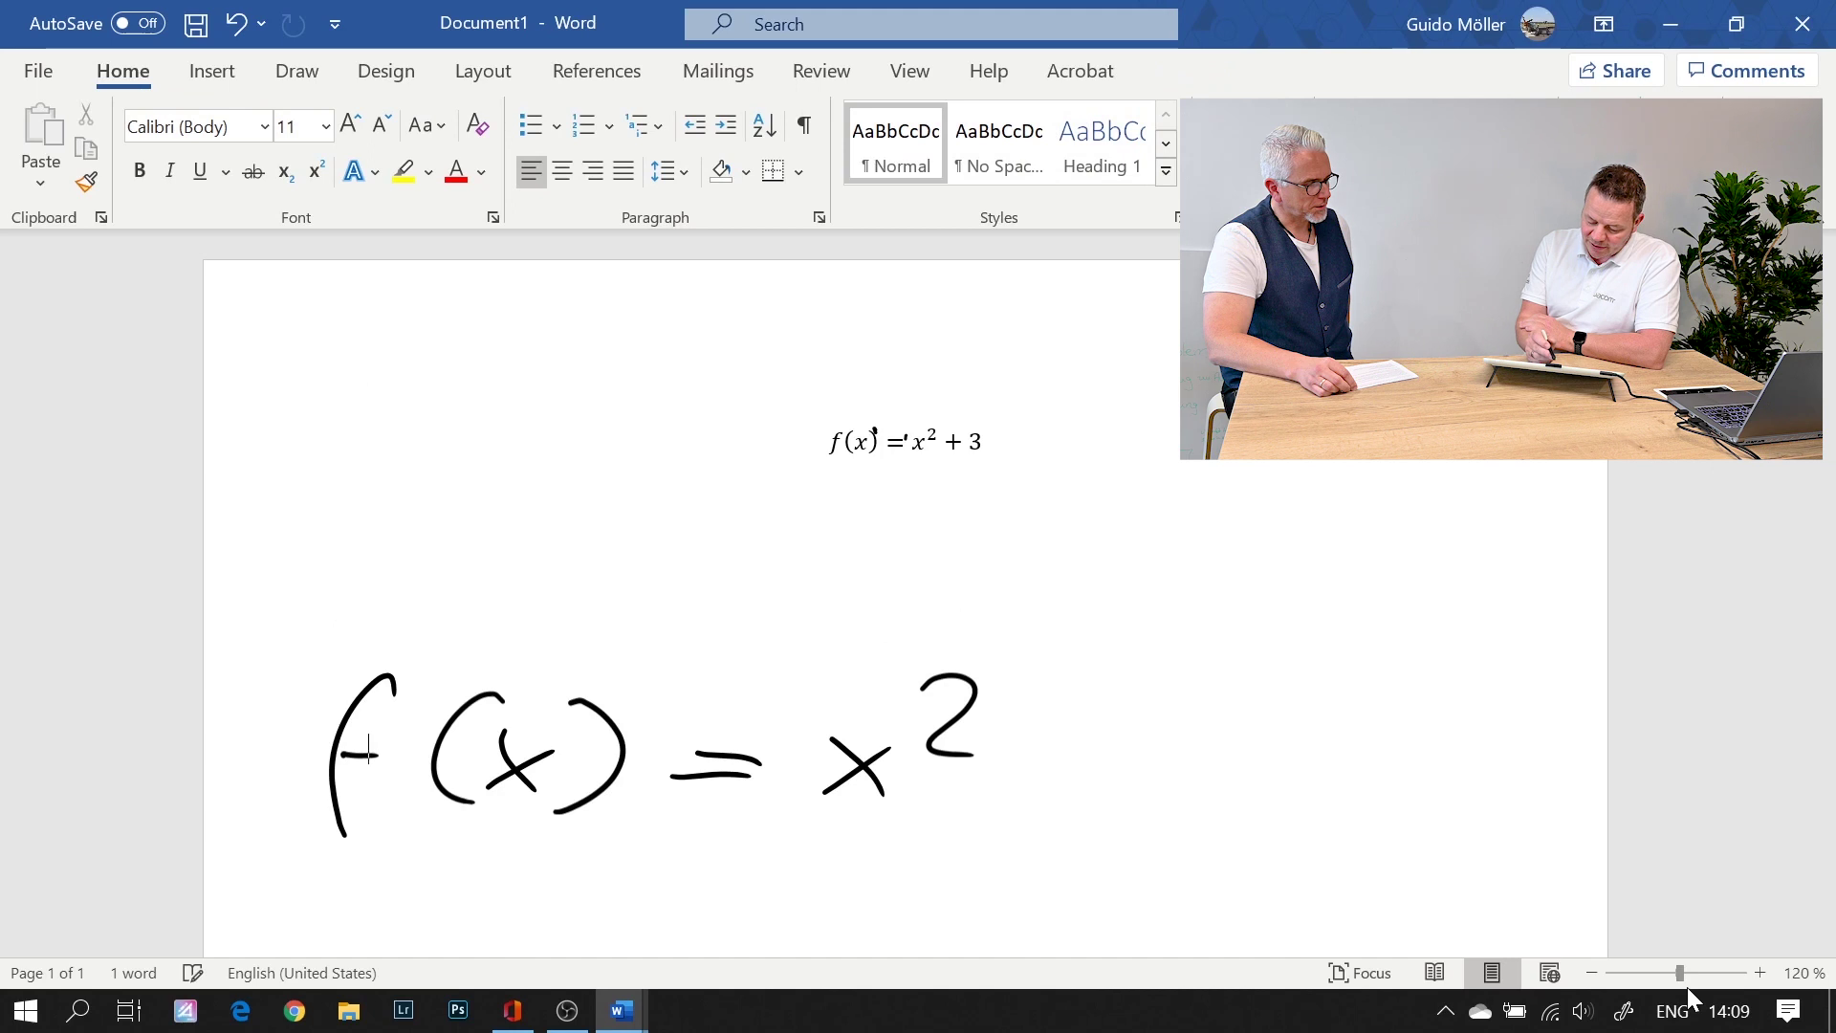
Step: Draw an ink ellipse around the equation and show its display options dropdown
{"action": "mouse_move", "coordinate": [939, 392]}
{"action": "left_mouse_down"}
{"action": "mouse_move", "coordinate": [1063, 449]}
{"action": "mouse_move", "coordinate": [918, 378]}
{"action": "left_mouse_up"}
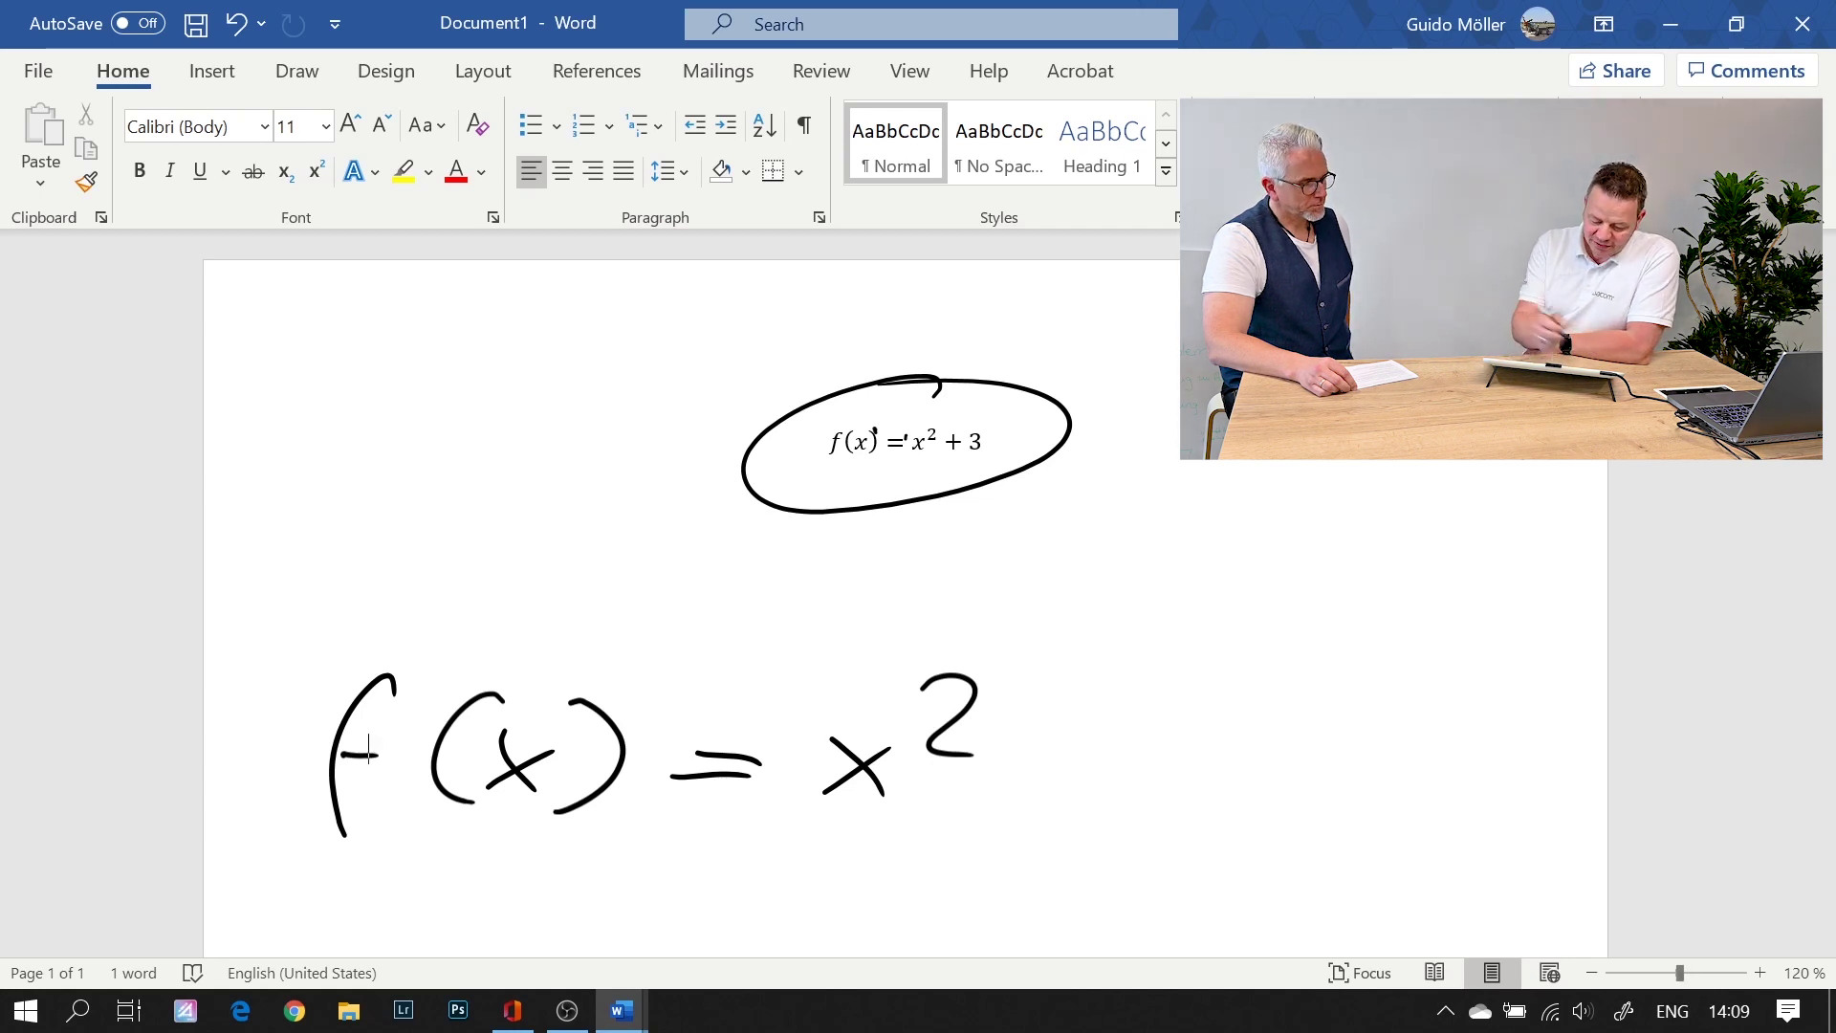
{"action": "left_click", "coordinate": [299, 75]}
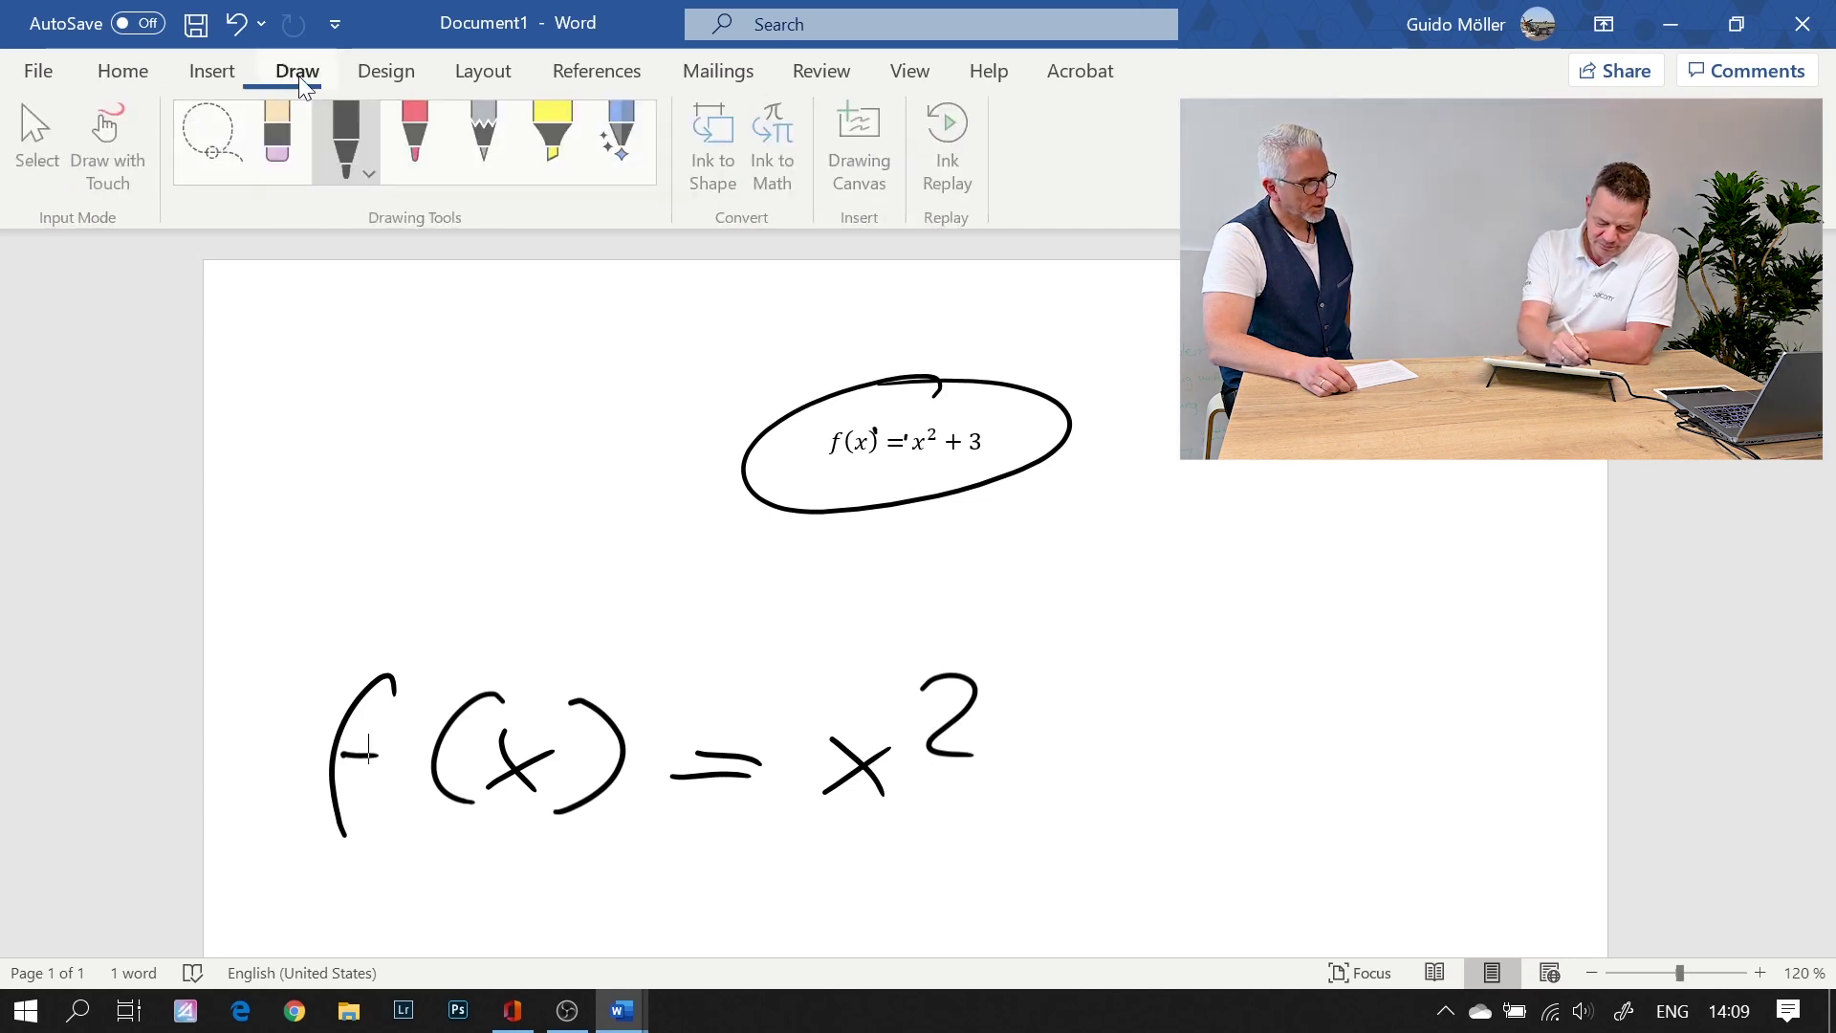
{"action": "left_click", "coordinate": [985, 449]}
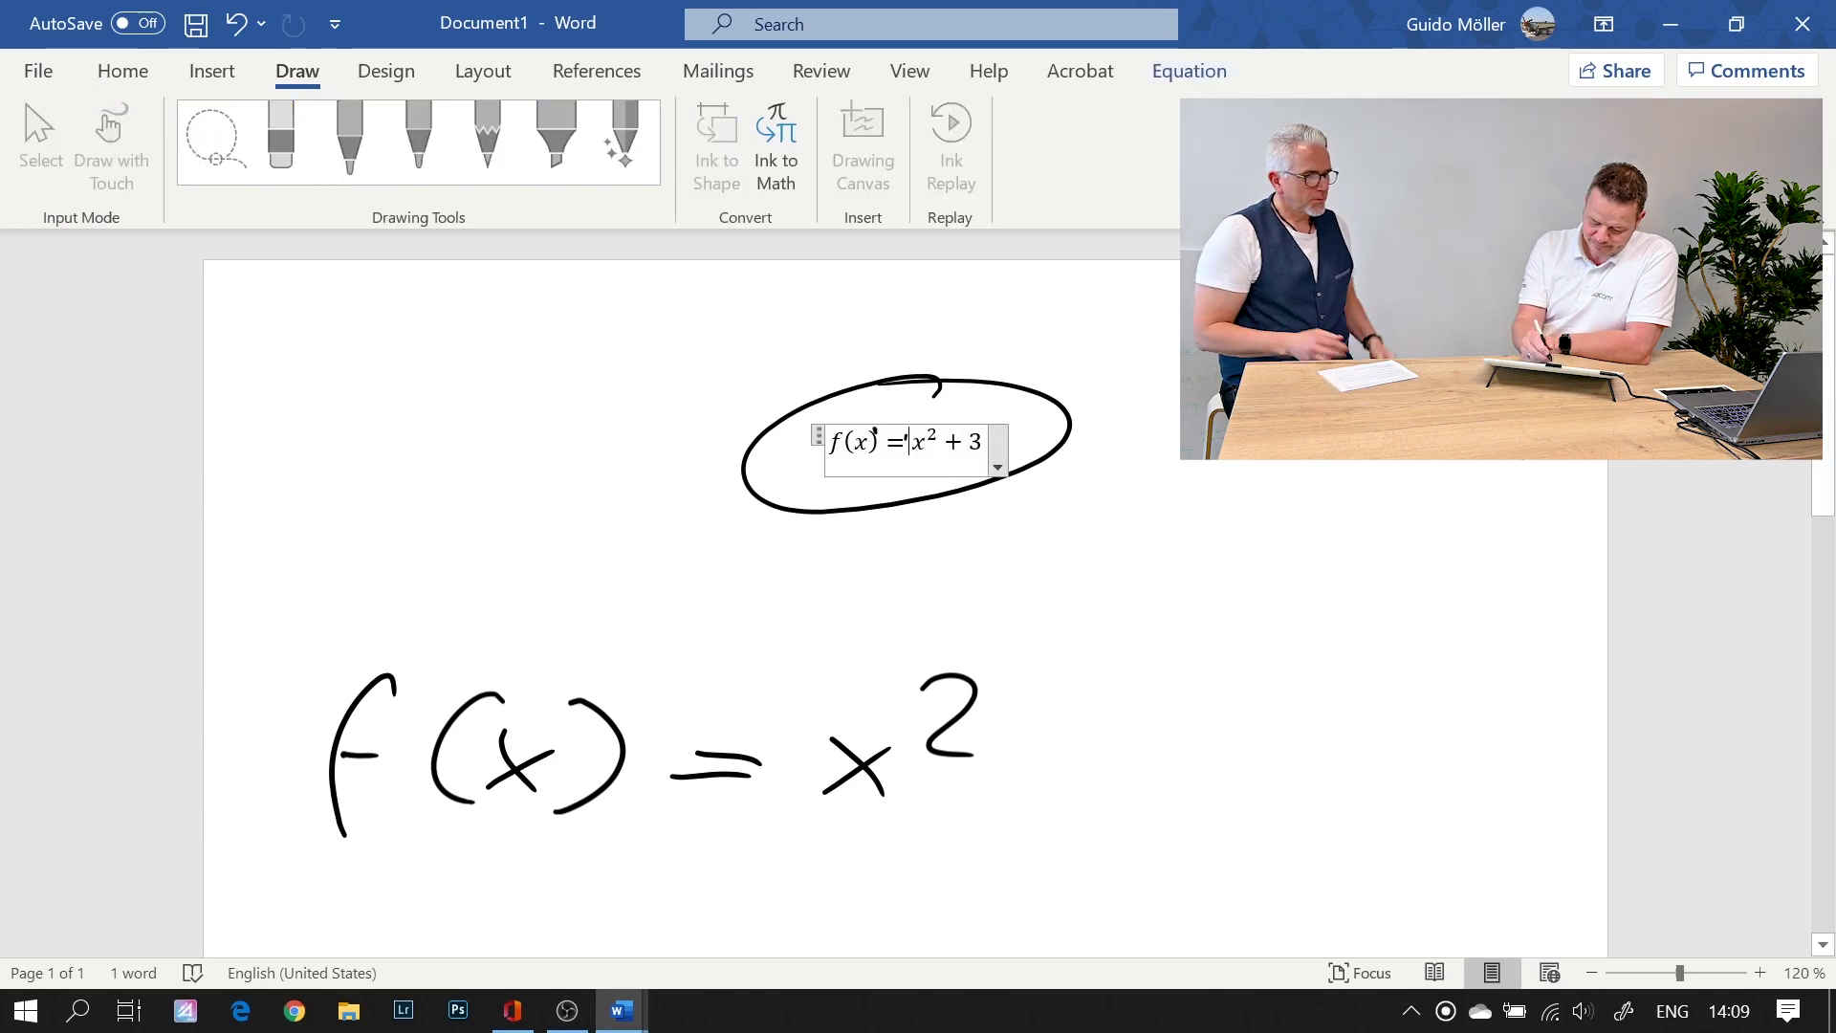
{"action": "left_click", "coordinate": [998, 469]}
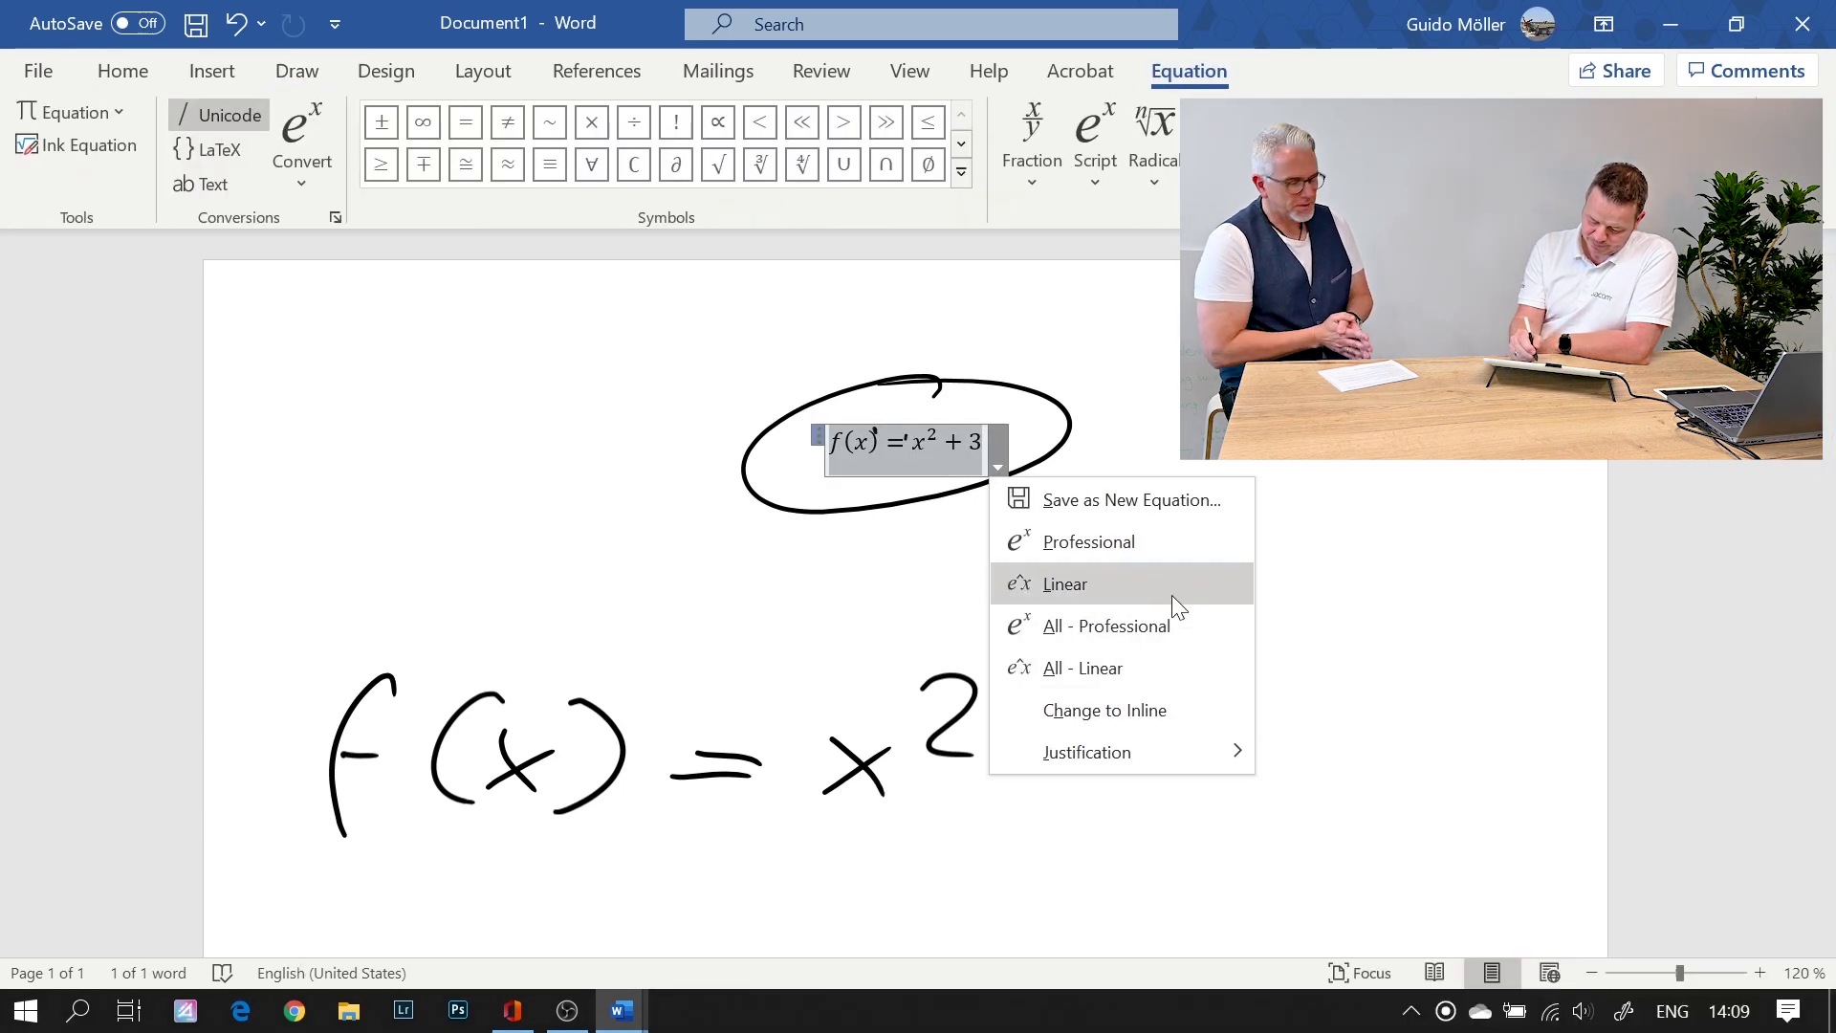
Step: Dismiss the equation's display options dropdown by clicking away from it
{"action": "left_click", "coordinate": [1003, 447]}
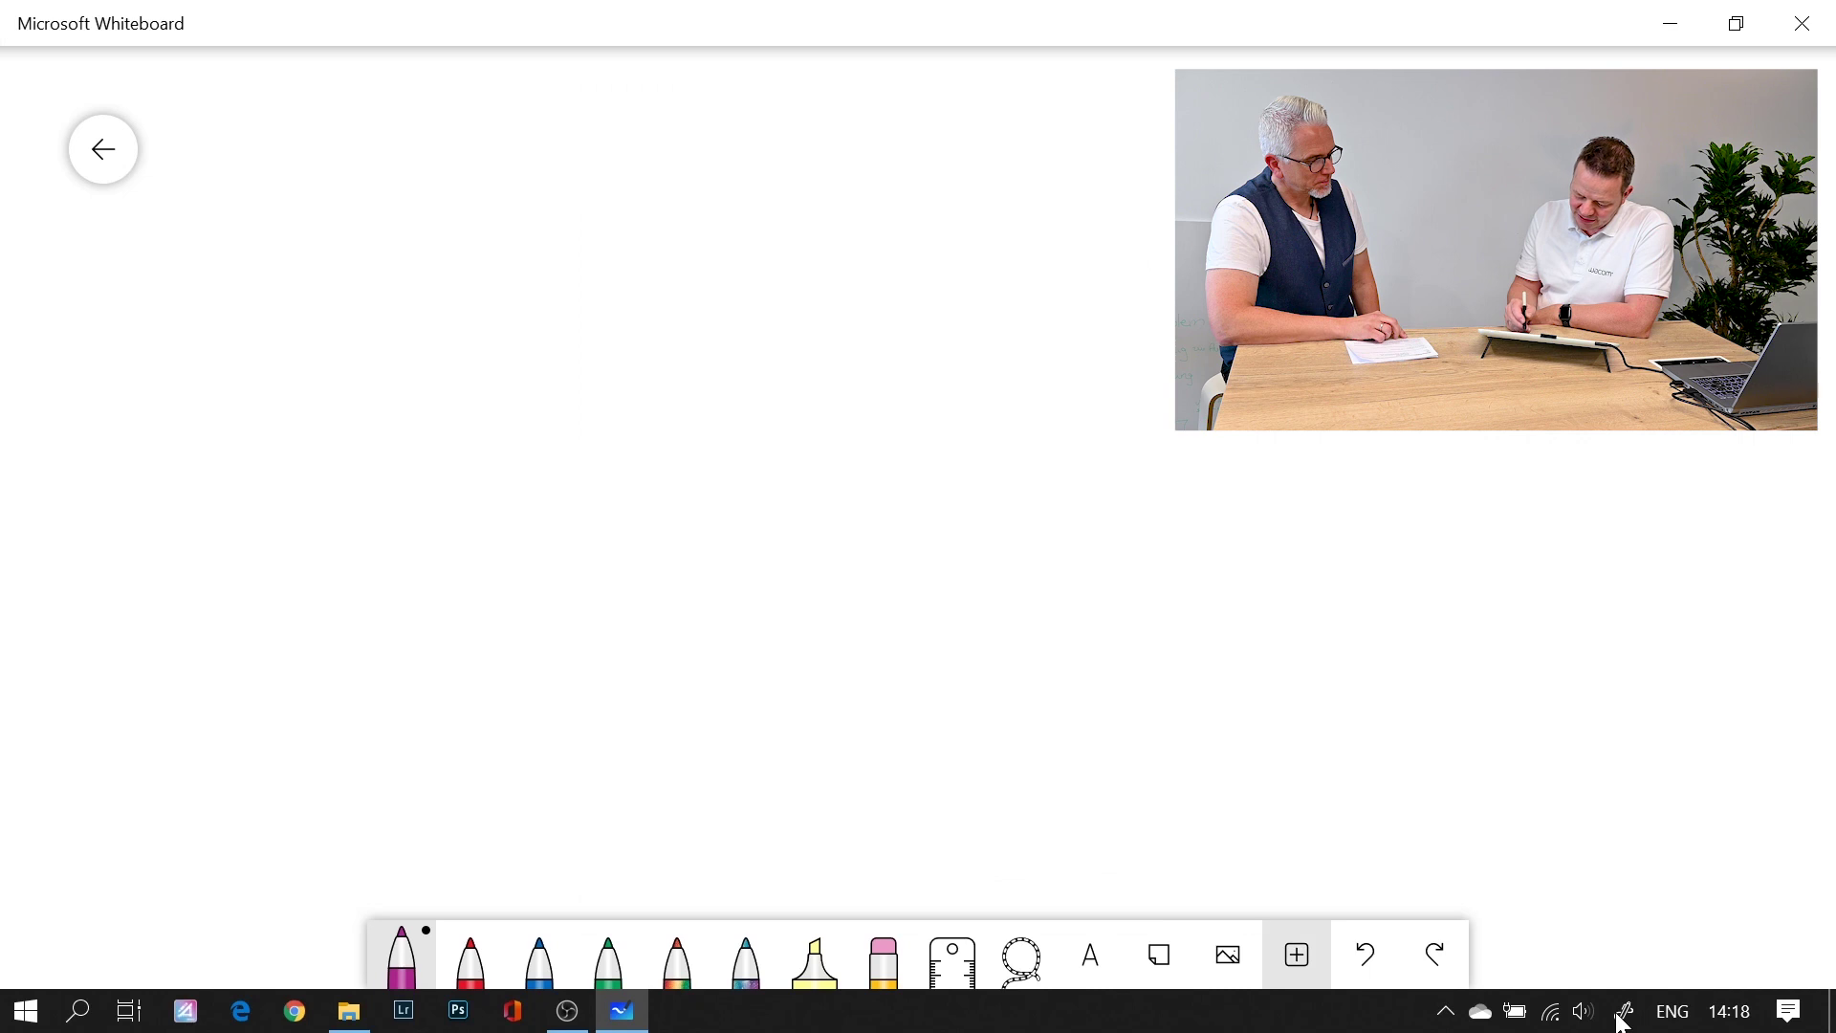
Step: Insert the one-page PDF 32_128165311153517.pdf onto the board as an image
{"action": "key", "text": "Return"}
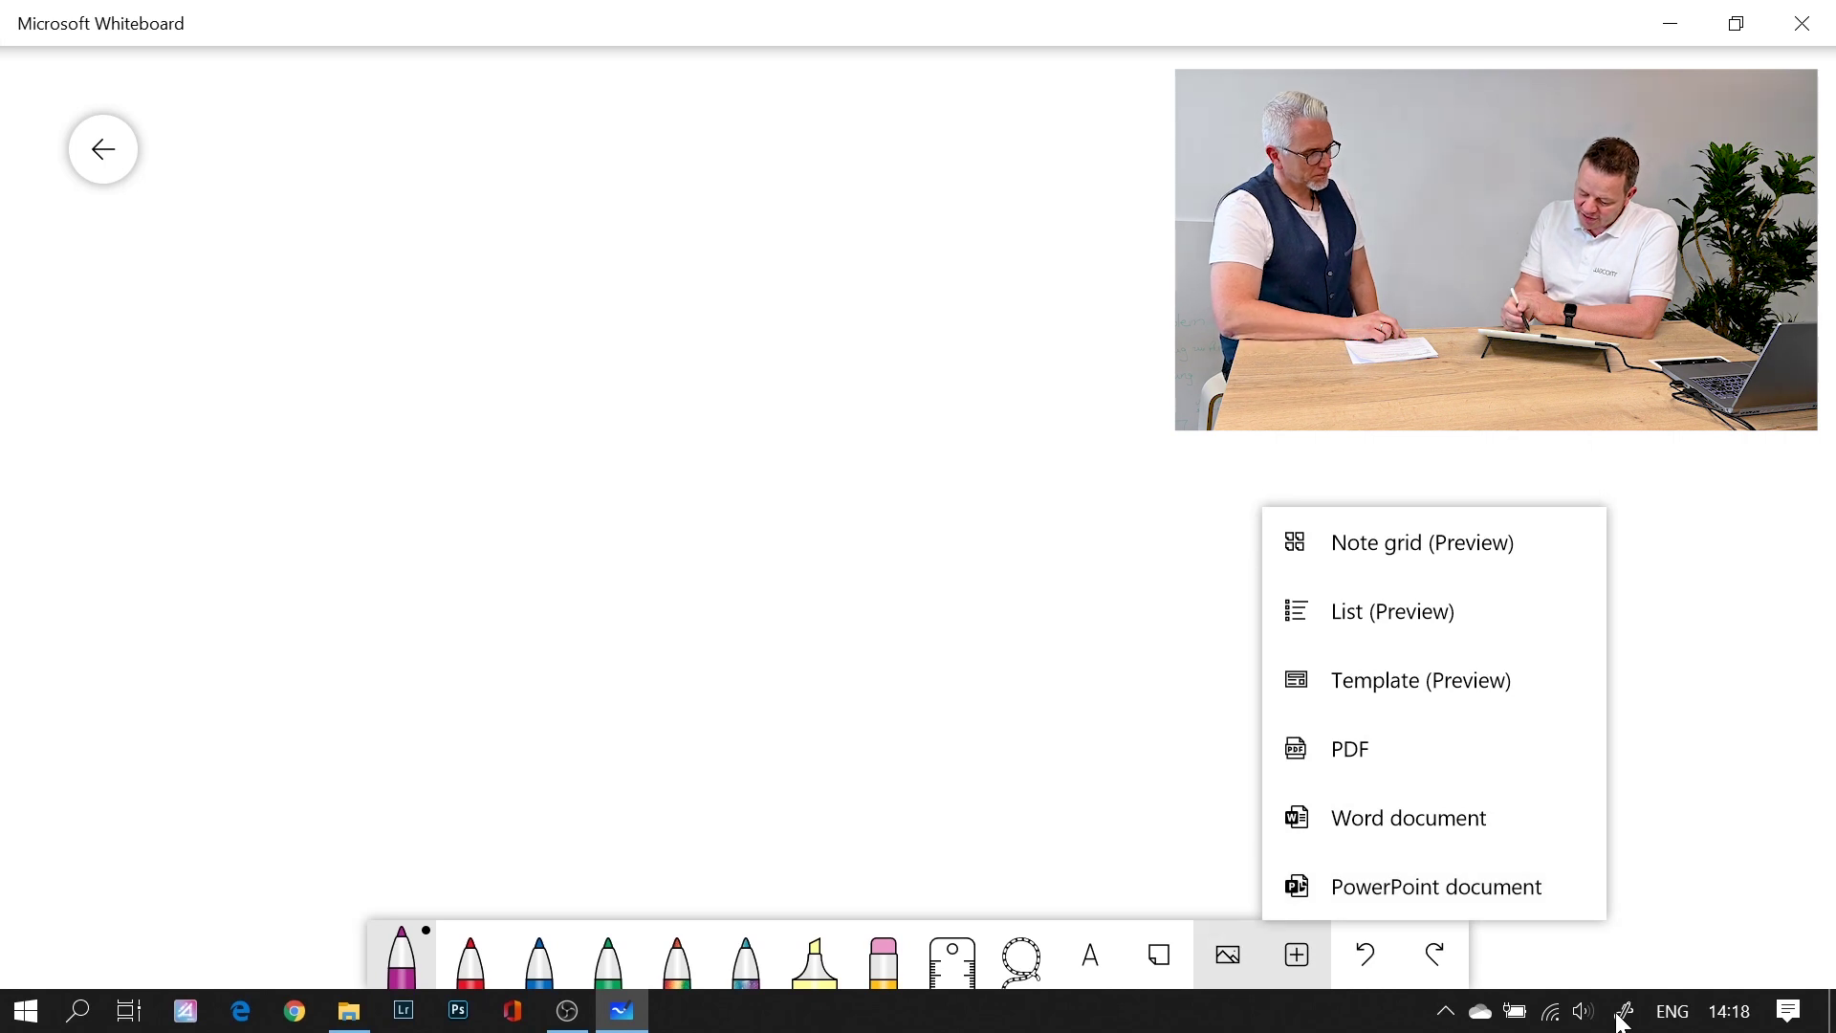
{"action": "key", "text": "Return"}
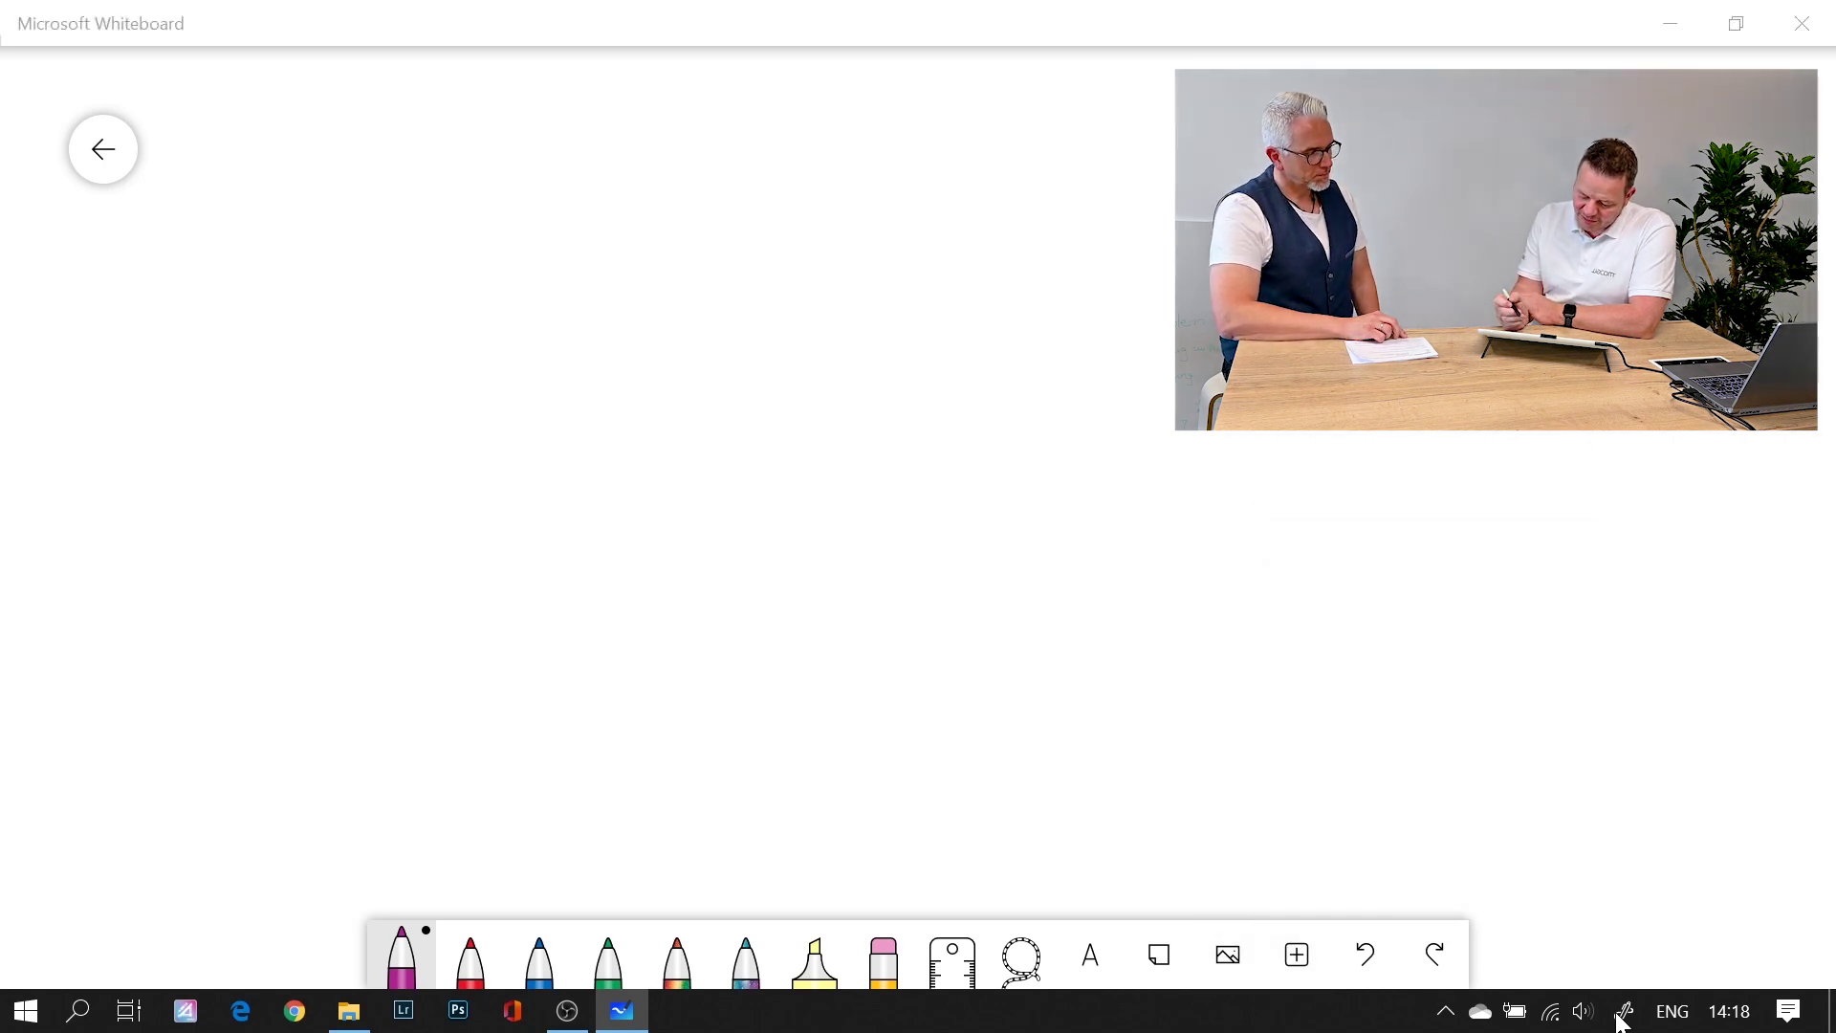
{"action": "left_click", "coordinate": [354, 210]}
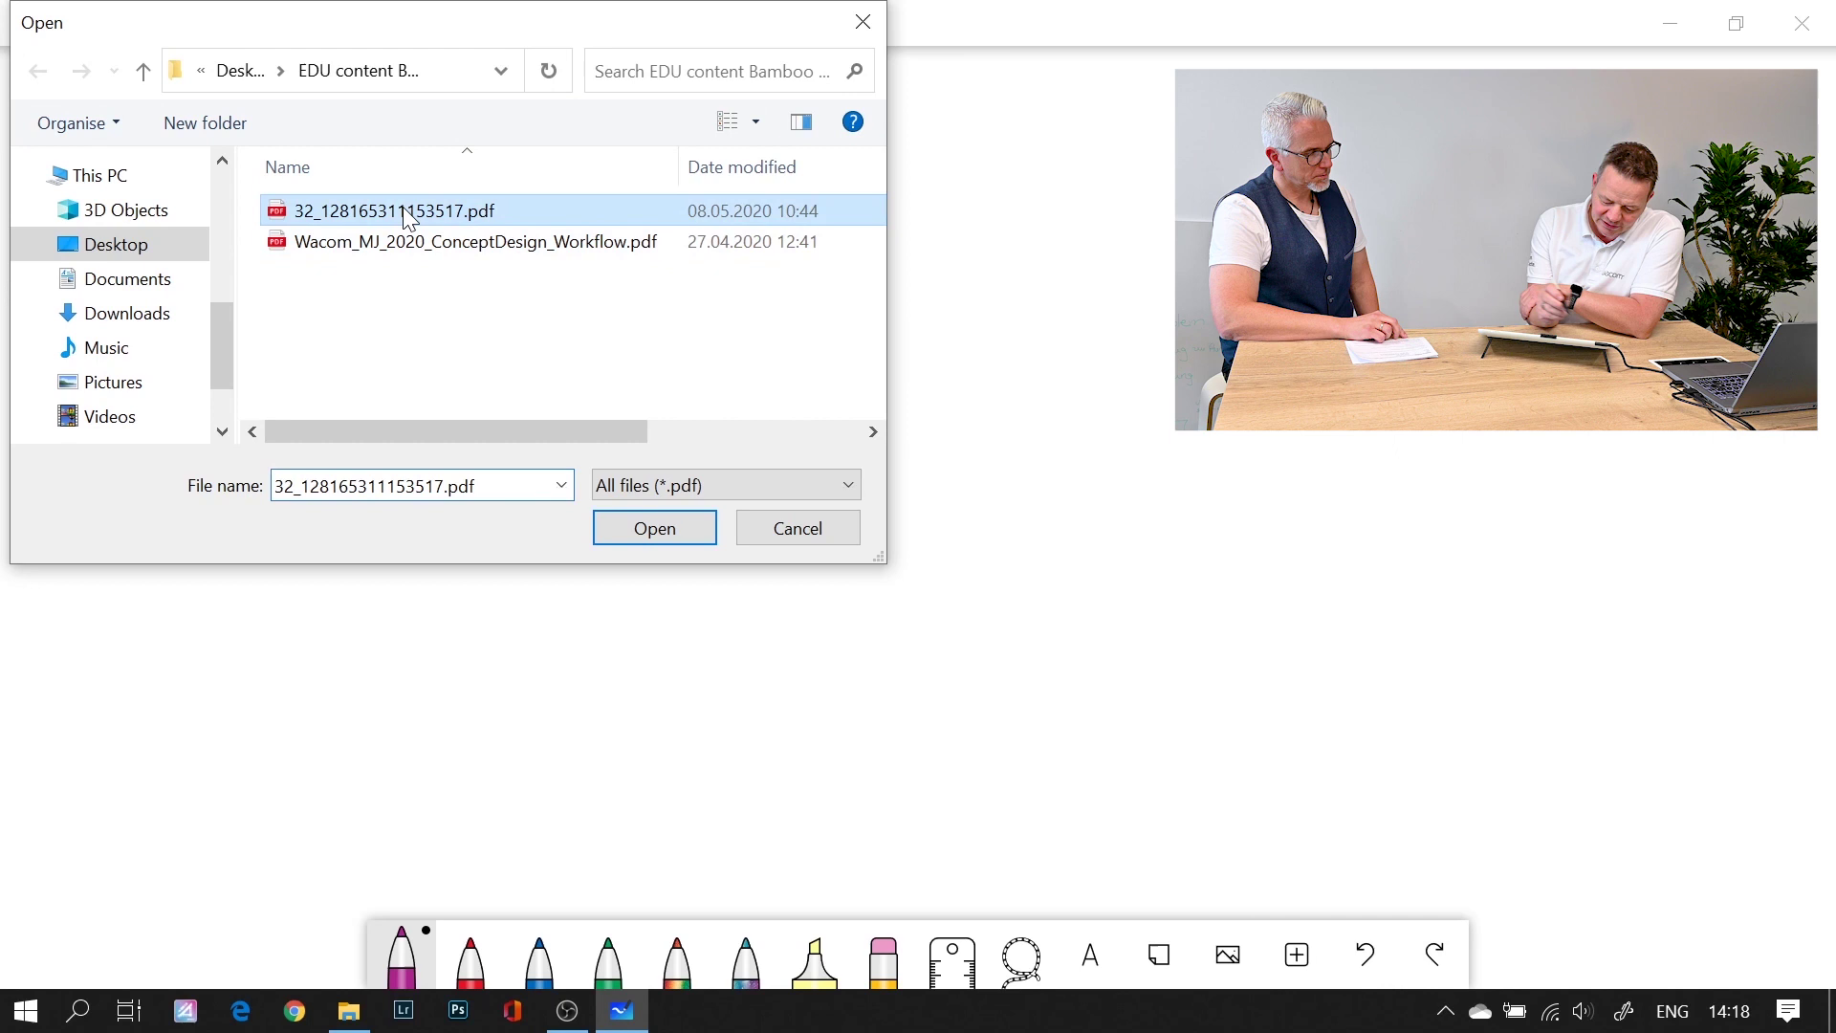
{"action": "left_click", "coordinate": [688, 534]}
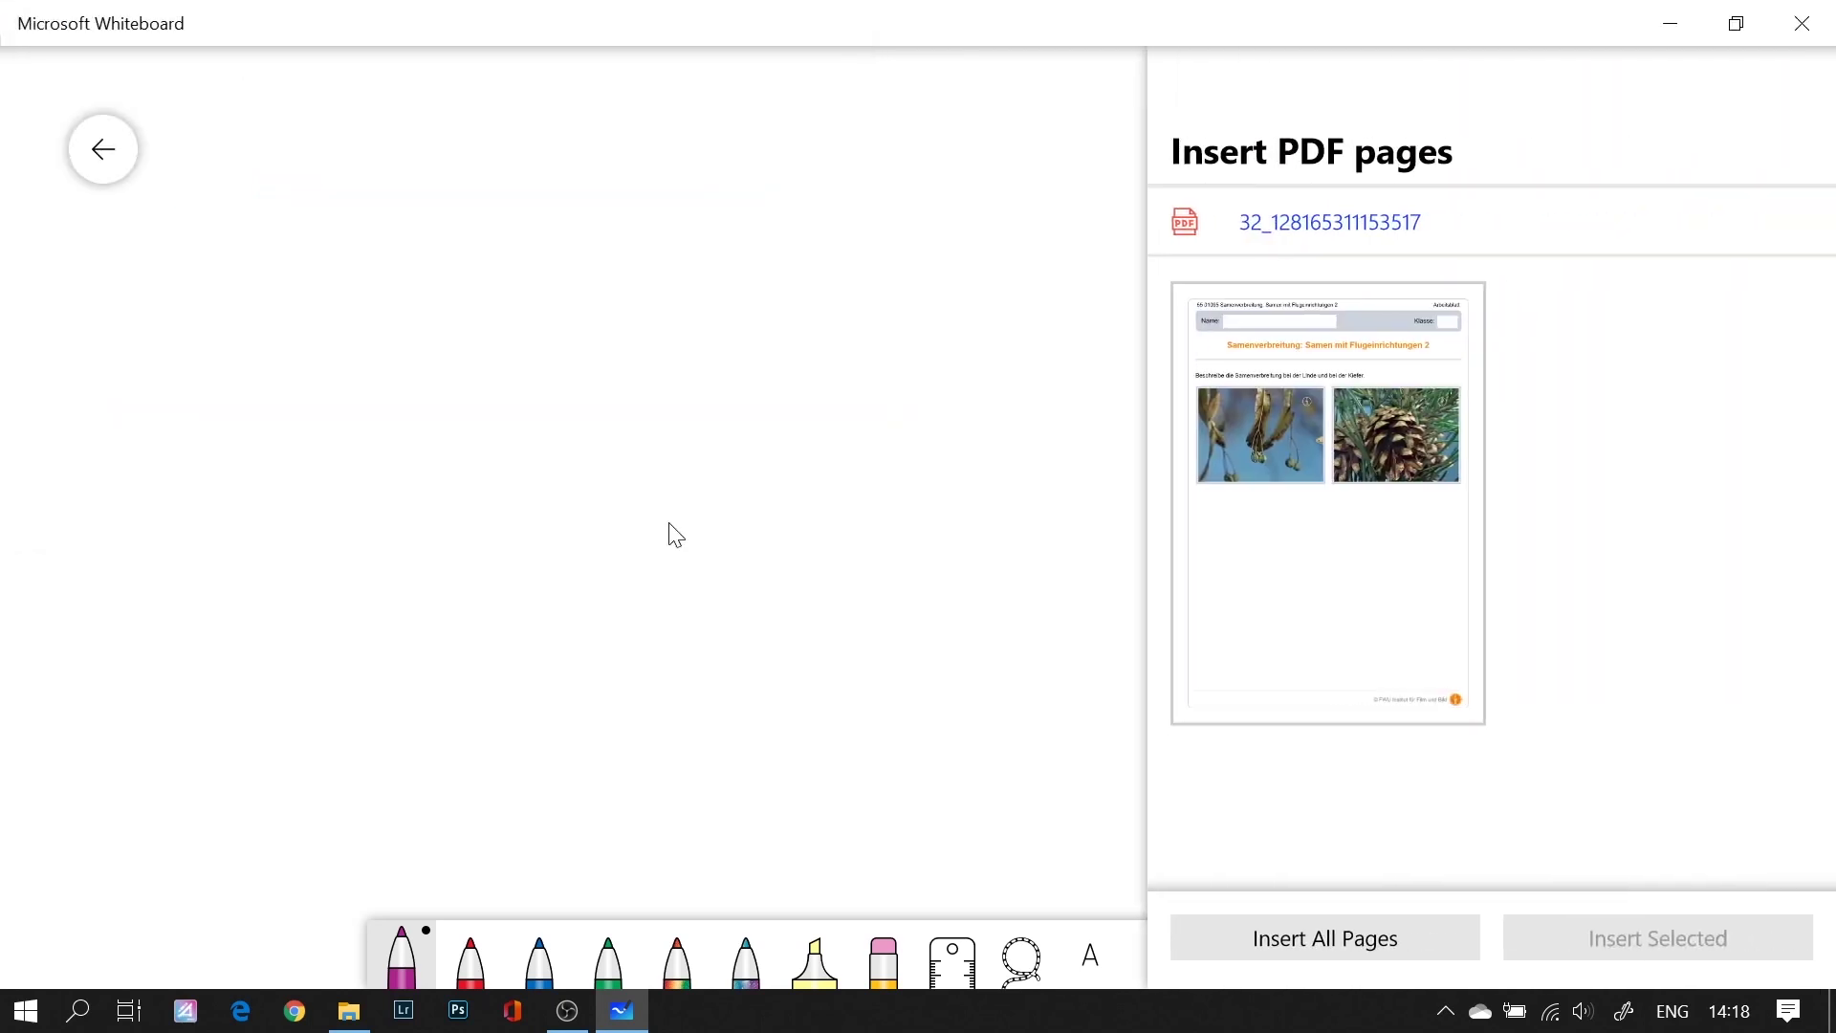
{"action": "key", "text": "space"}
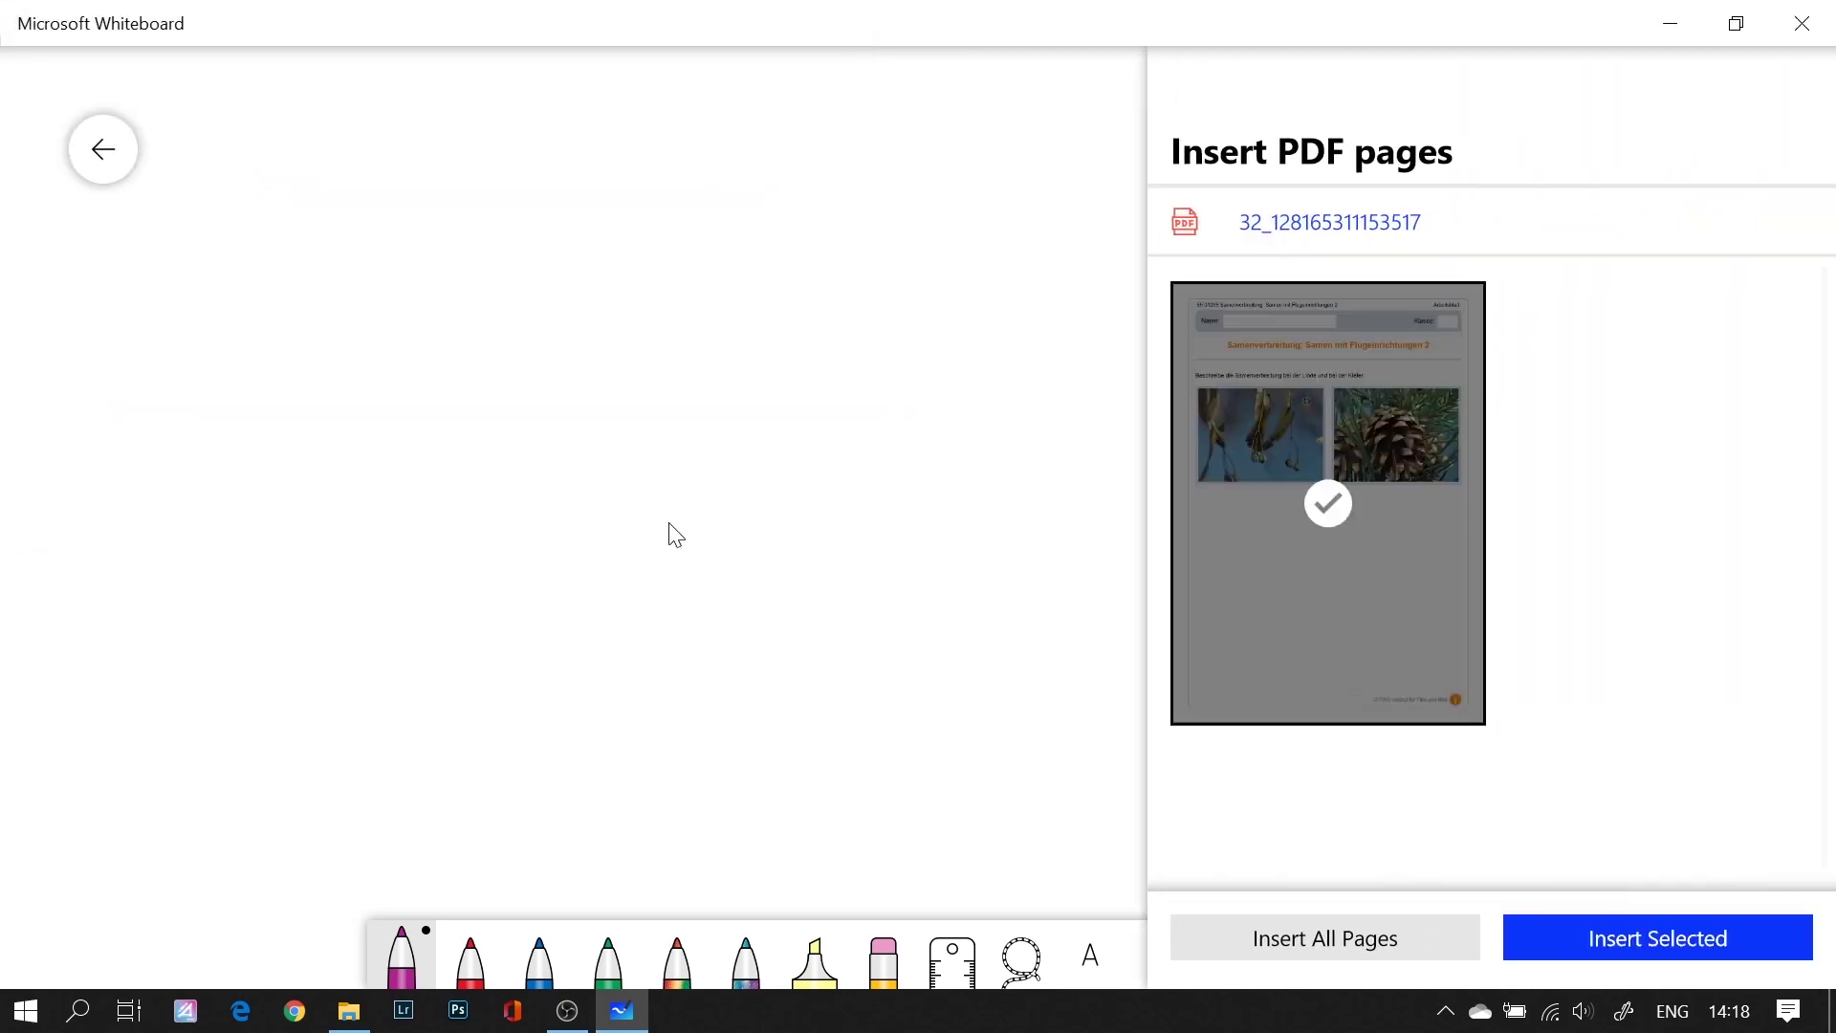
{"action": "key", "text": "Return"}
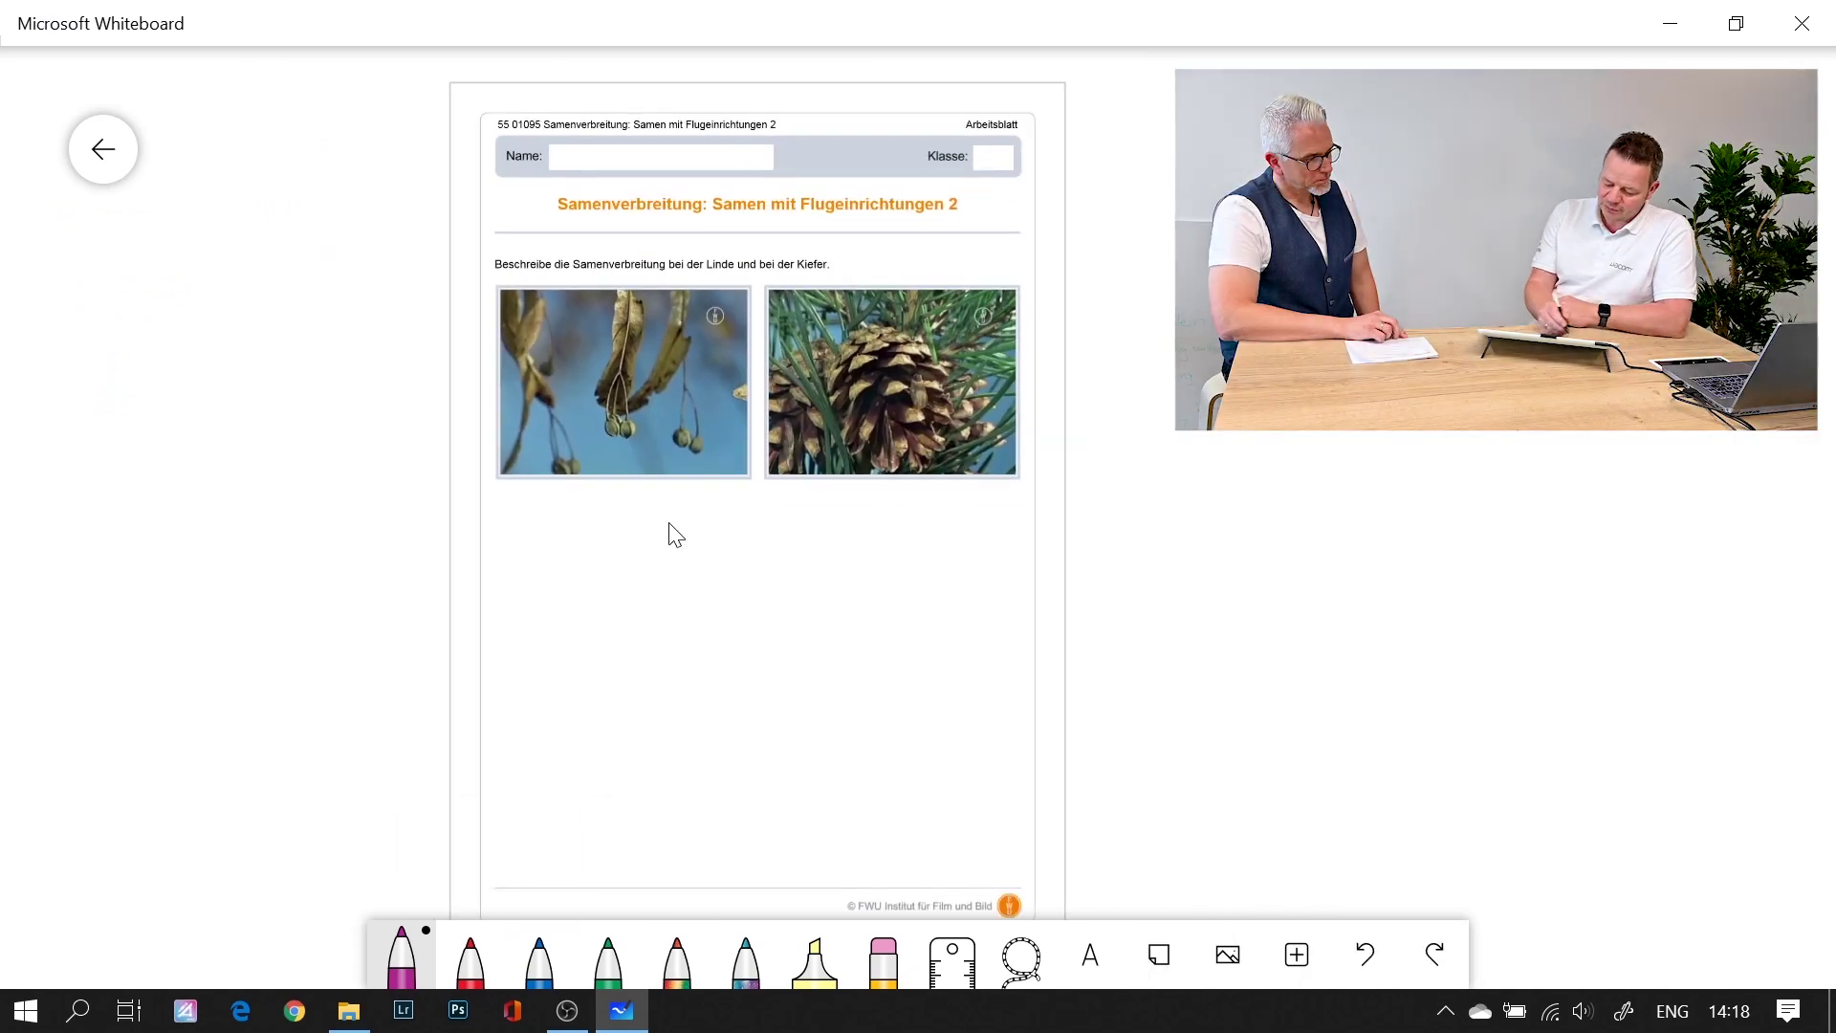
Step: Circle the worksheet title in green ink and highlight the instruction line in yellow
{"action": "left_click", "coordinate": [470, 961]}
{"action": "left_click", "coordinate": [608, 961]}
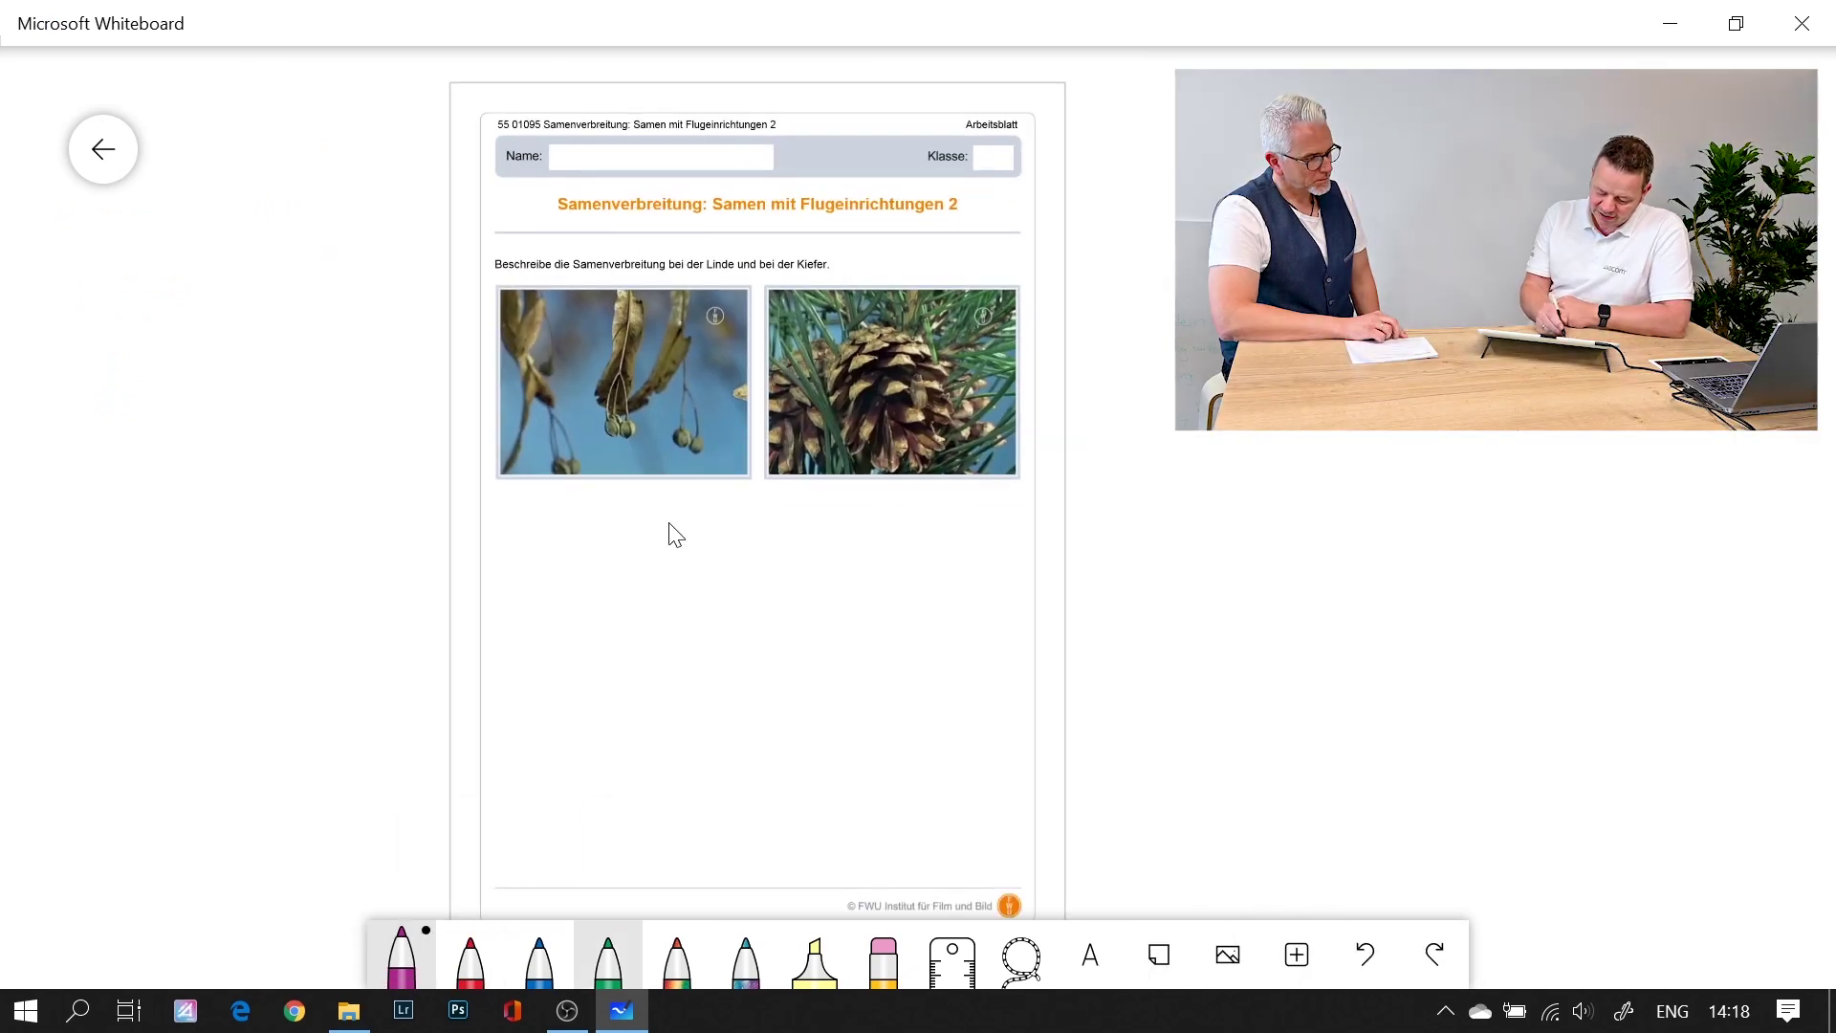
{"action": "mouse_move", "coordinate": [957, 149]}
{"action": "left_mouse_down"}
{"action": "mouse_move", "coordinate": [842, 153]}
{"action": "mouse_move", "coordinate": [1043, 181]}
{"action": "mouse_move", "coordinate": [1044, 206]}
{"action": "left_mouse_up"}
{"action": "left_click", "coordinate": [814, 961]}
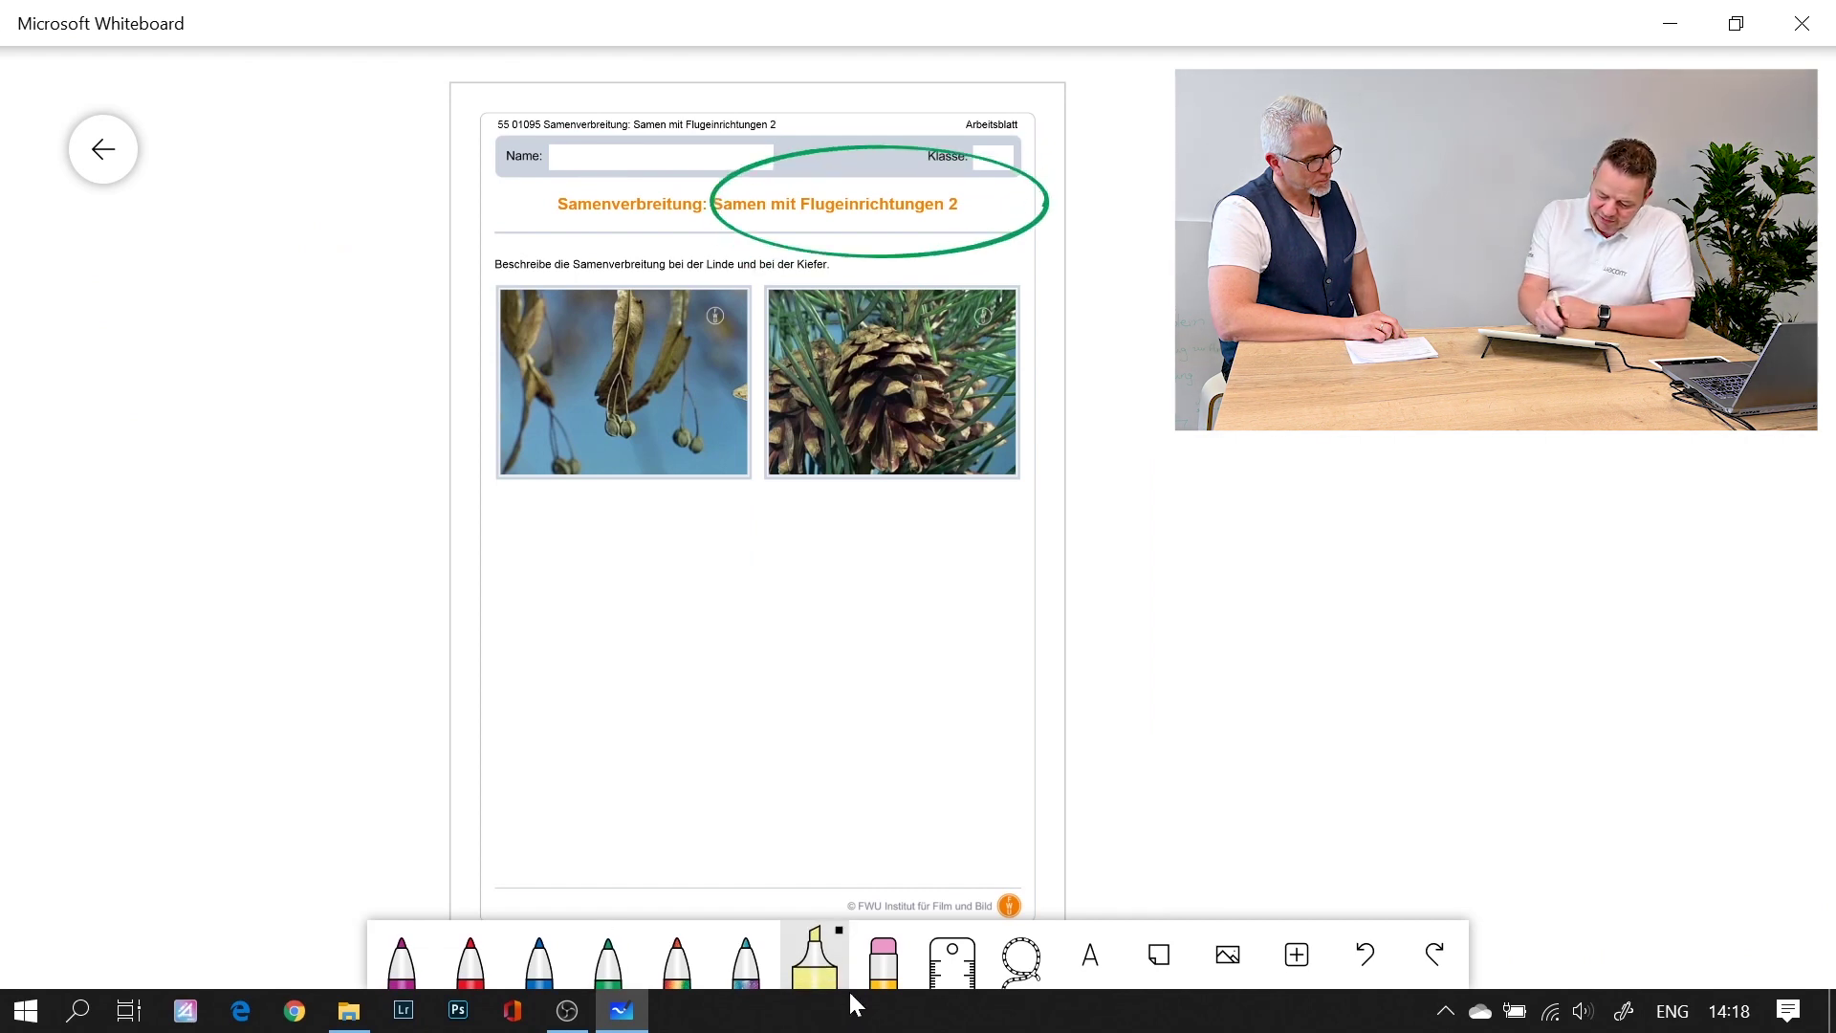
{"action": "left_click_drag", "start_coordinate": [489, 258], "coordinate": [907, 254]}
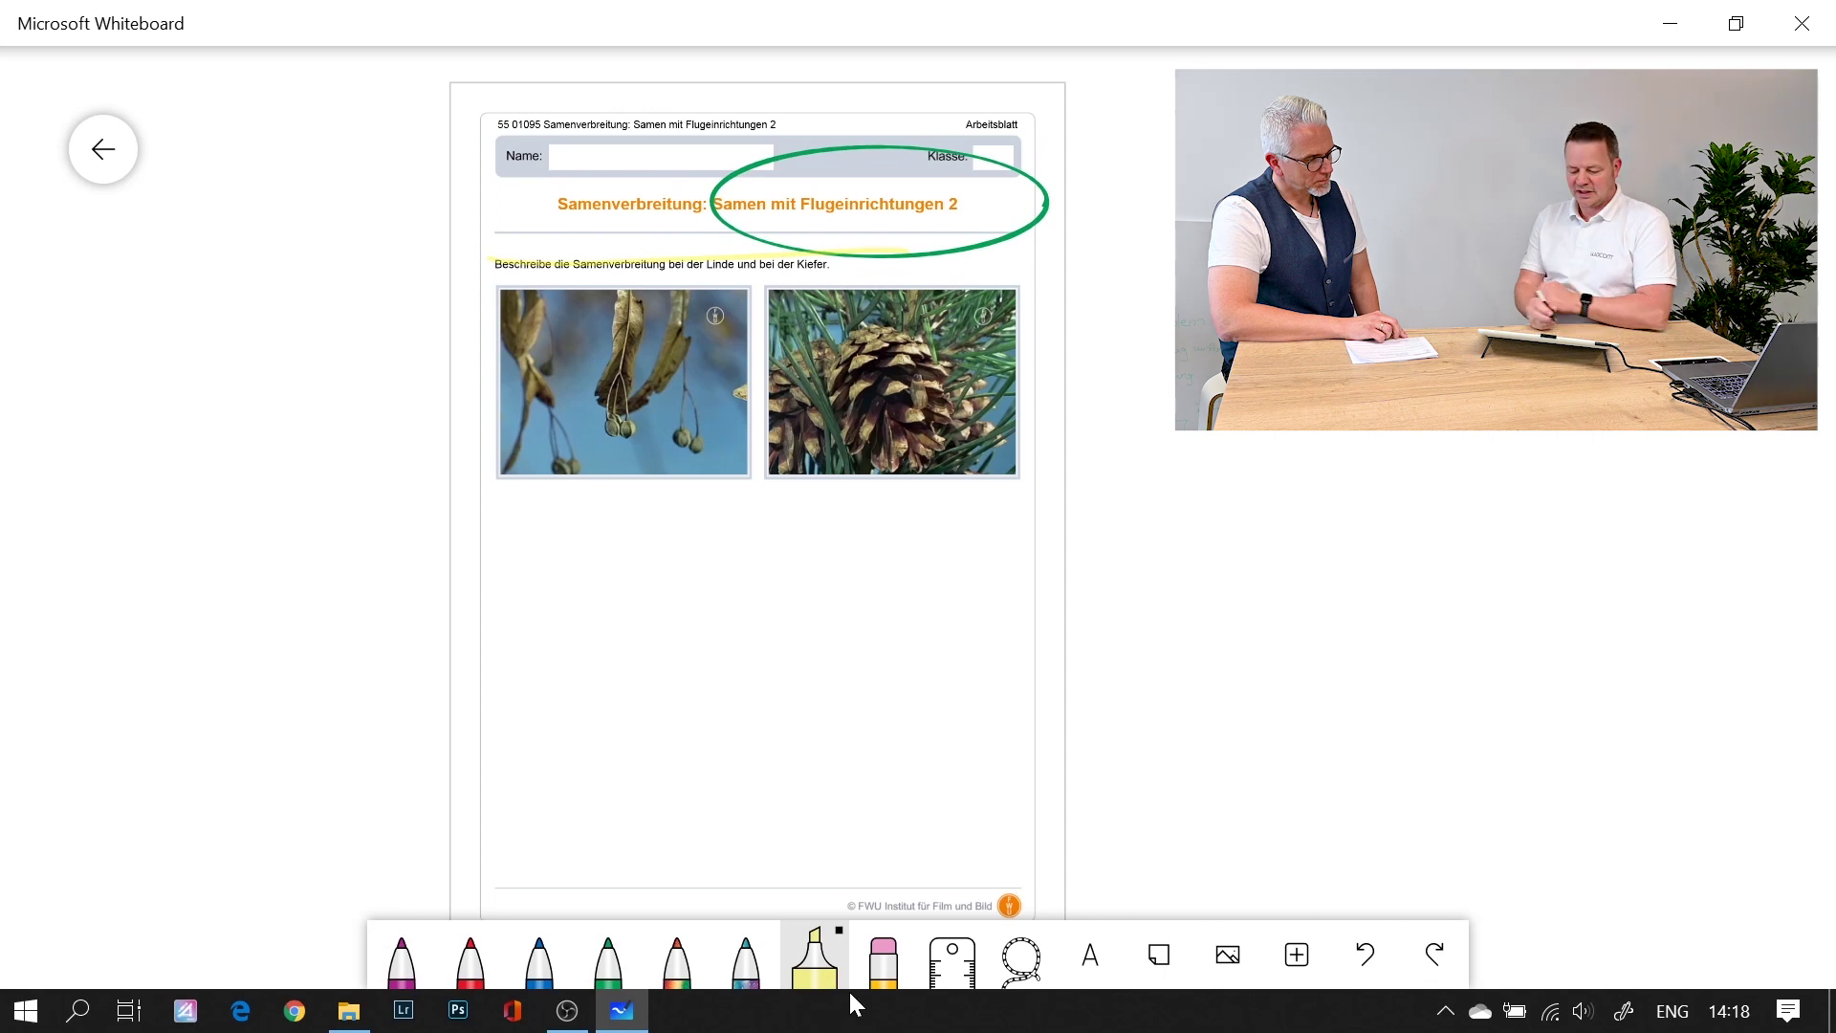
Step: Switch to the blue pen, then open and close the board settings
{"action": "left_click", "coordinate": [469, 961]}
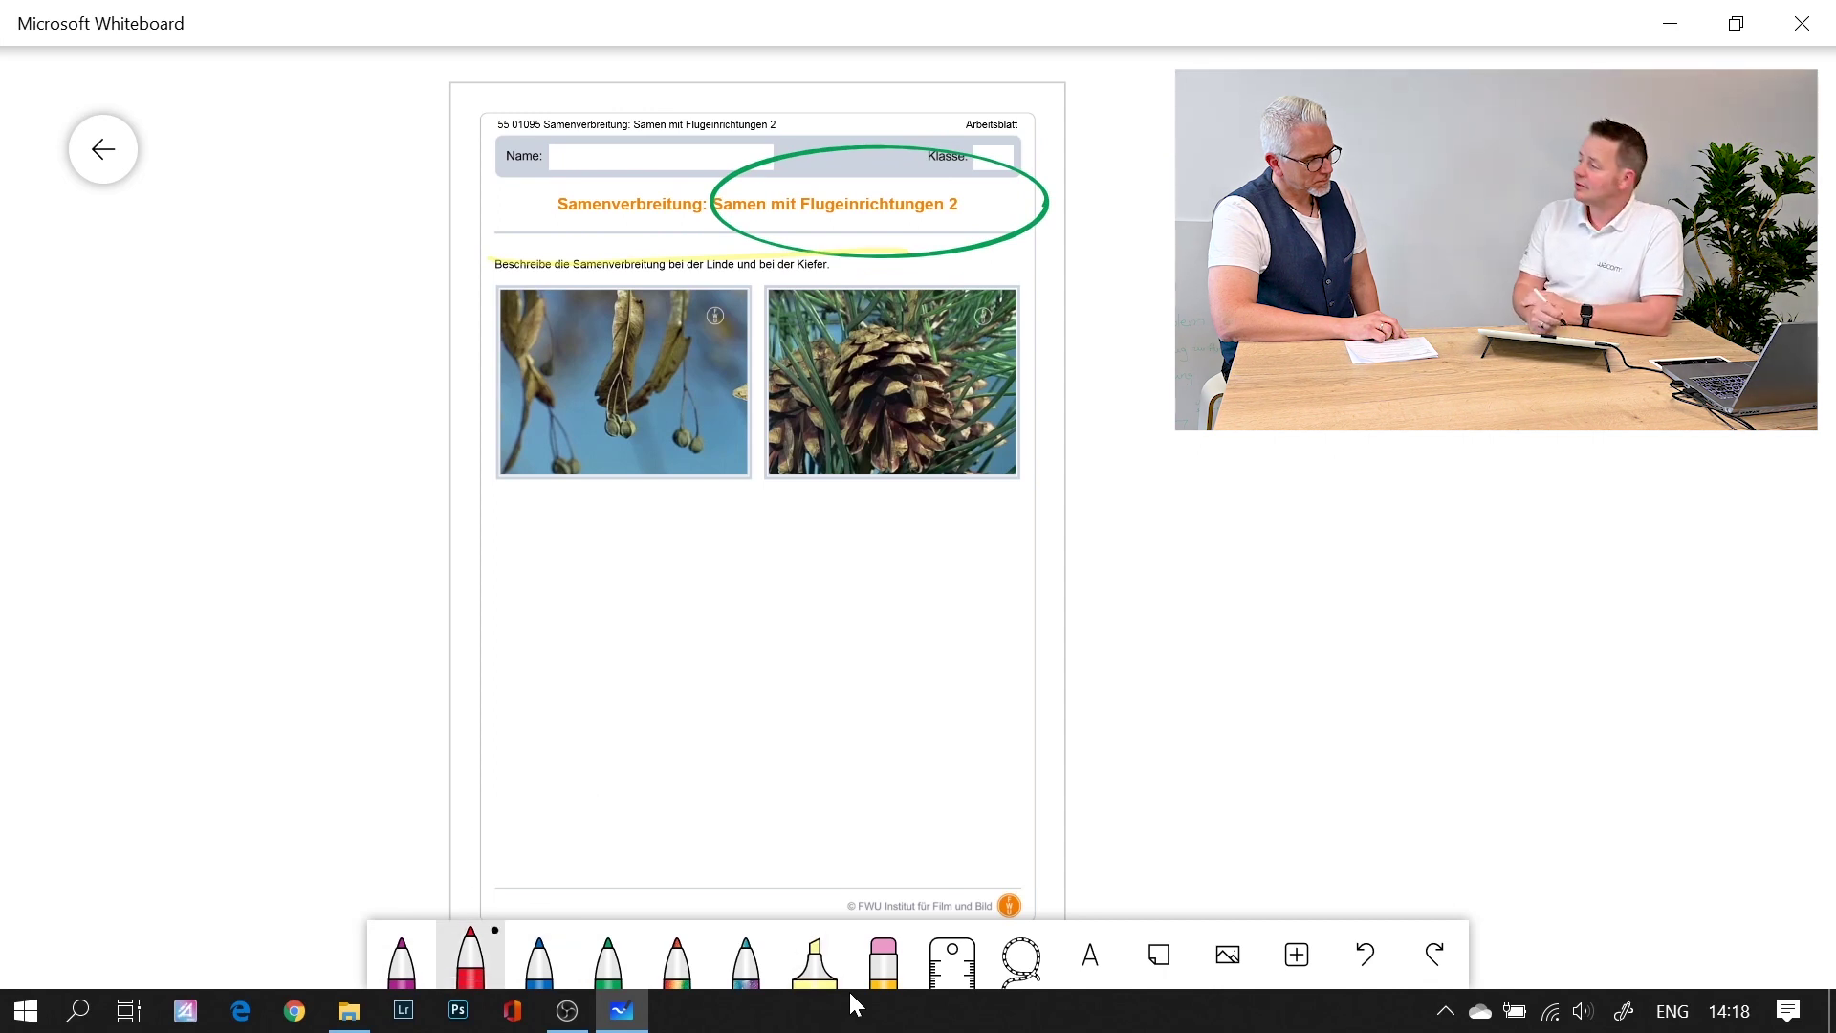
{"action": "left_click", "coordinate": [539, 961]}
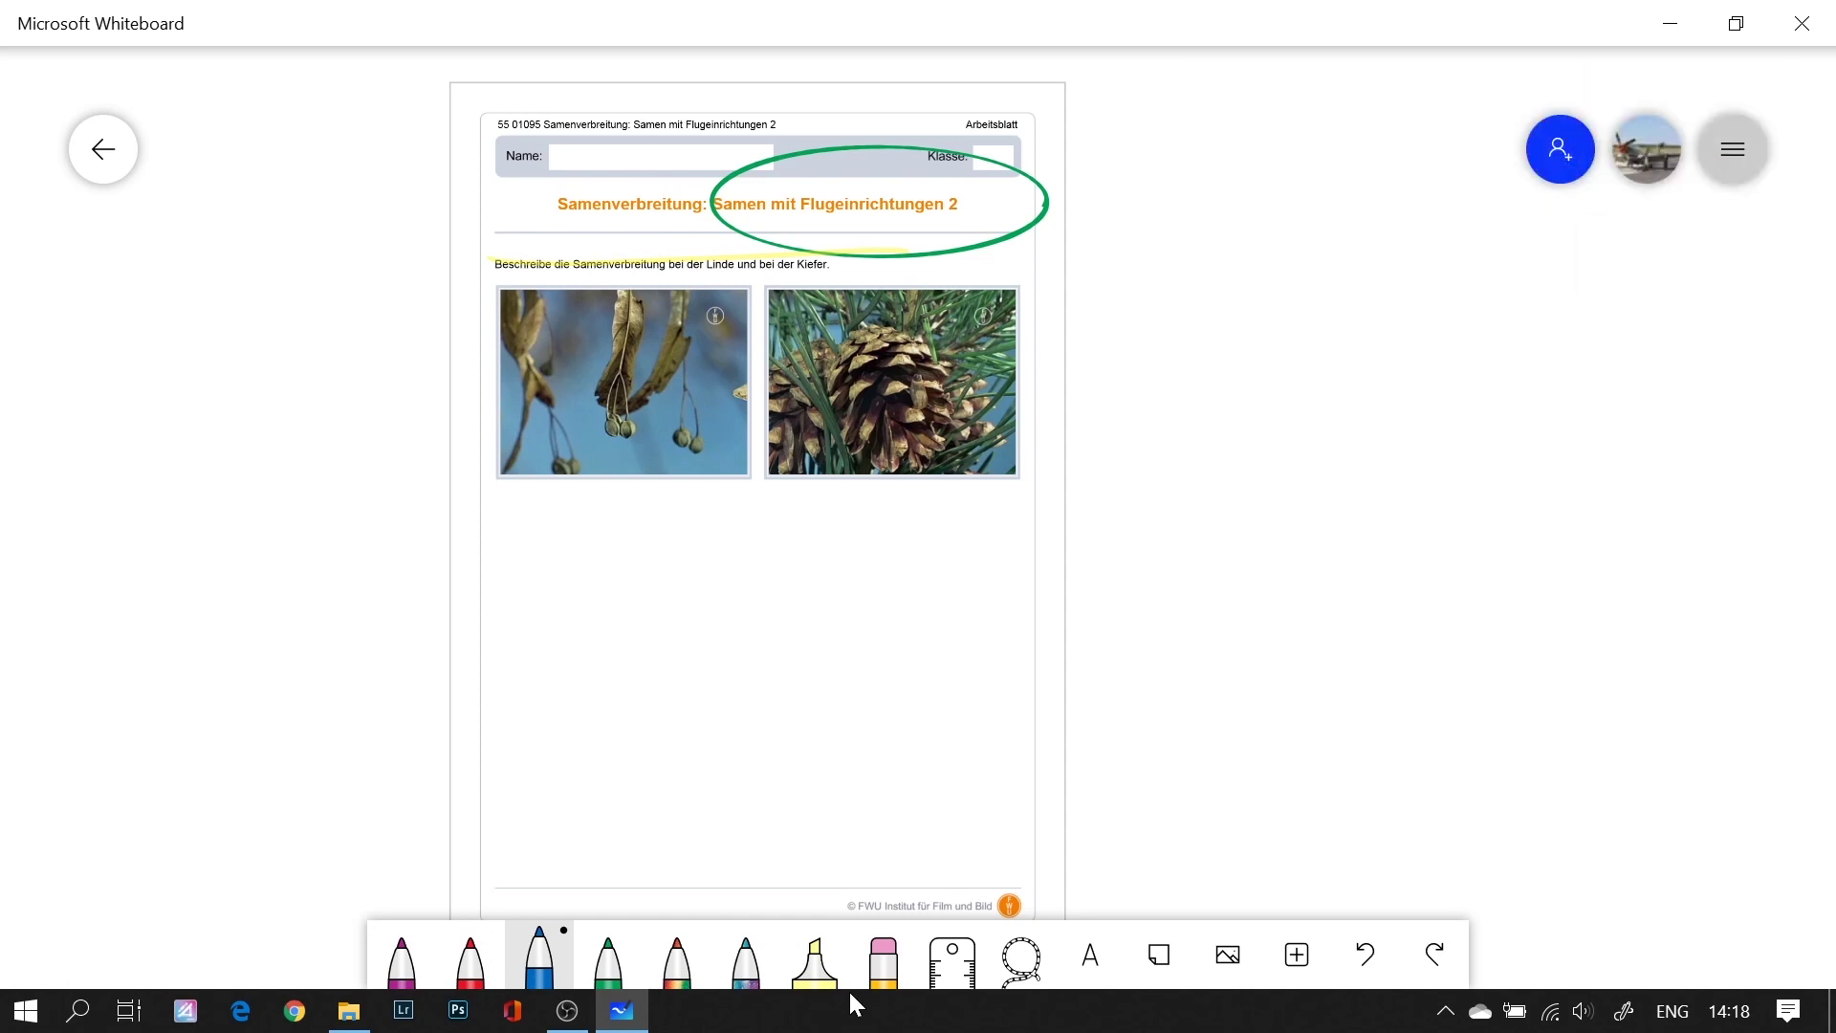
{"action": "left_click", "coordinate": [1733, 149]}
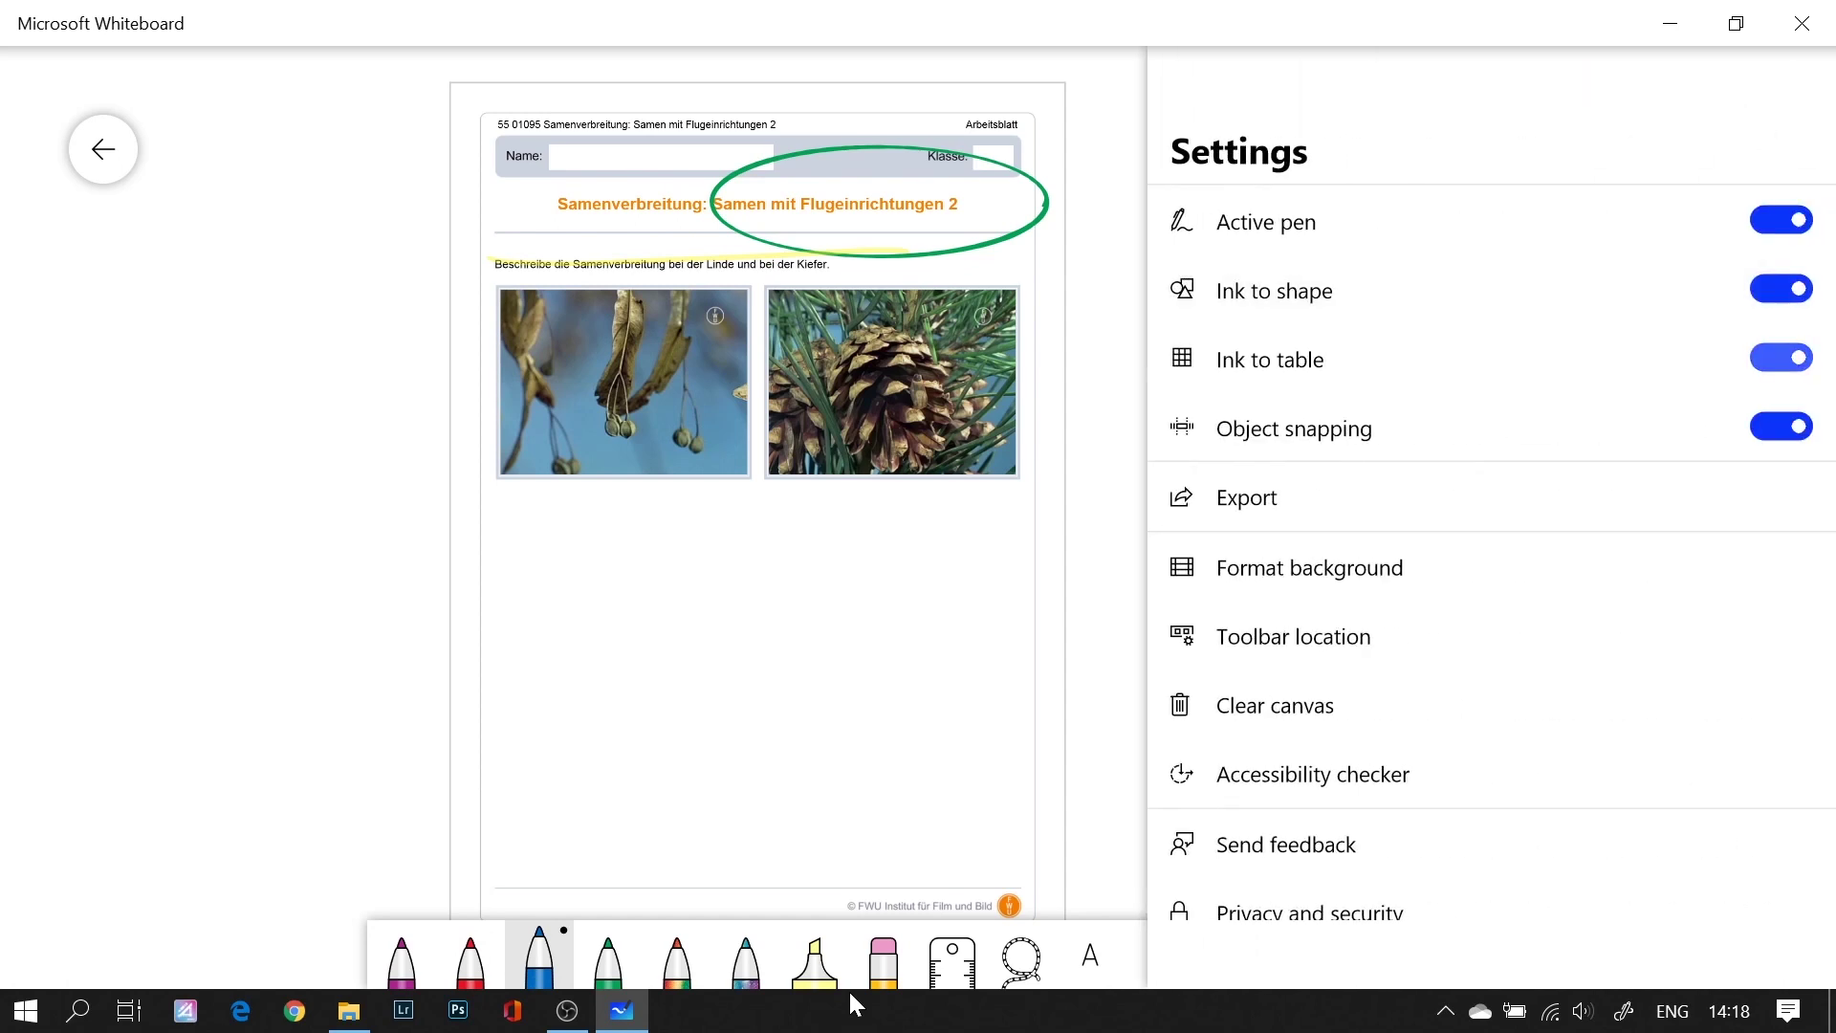
{"action": "key", "text": "Escape"}
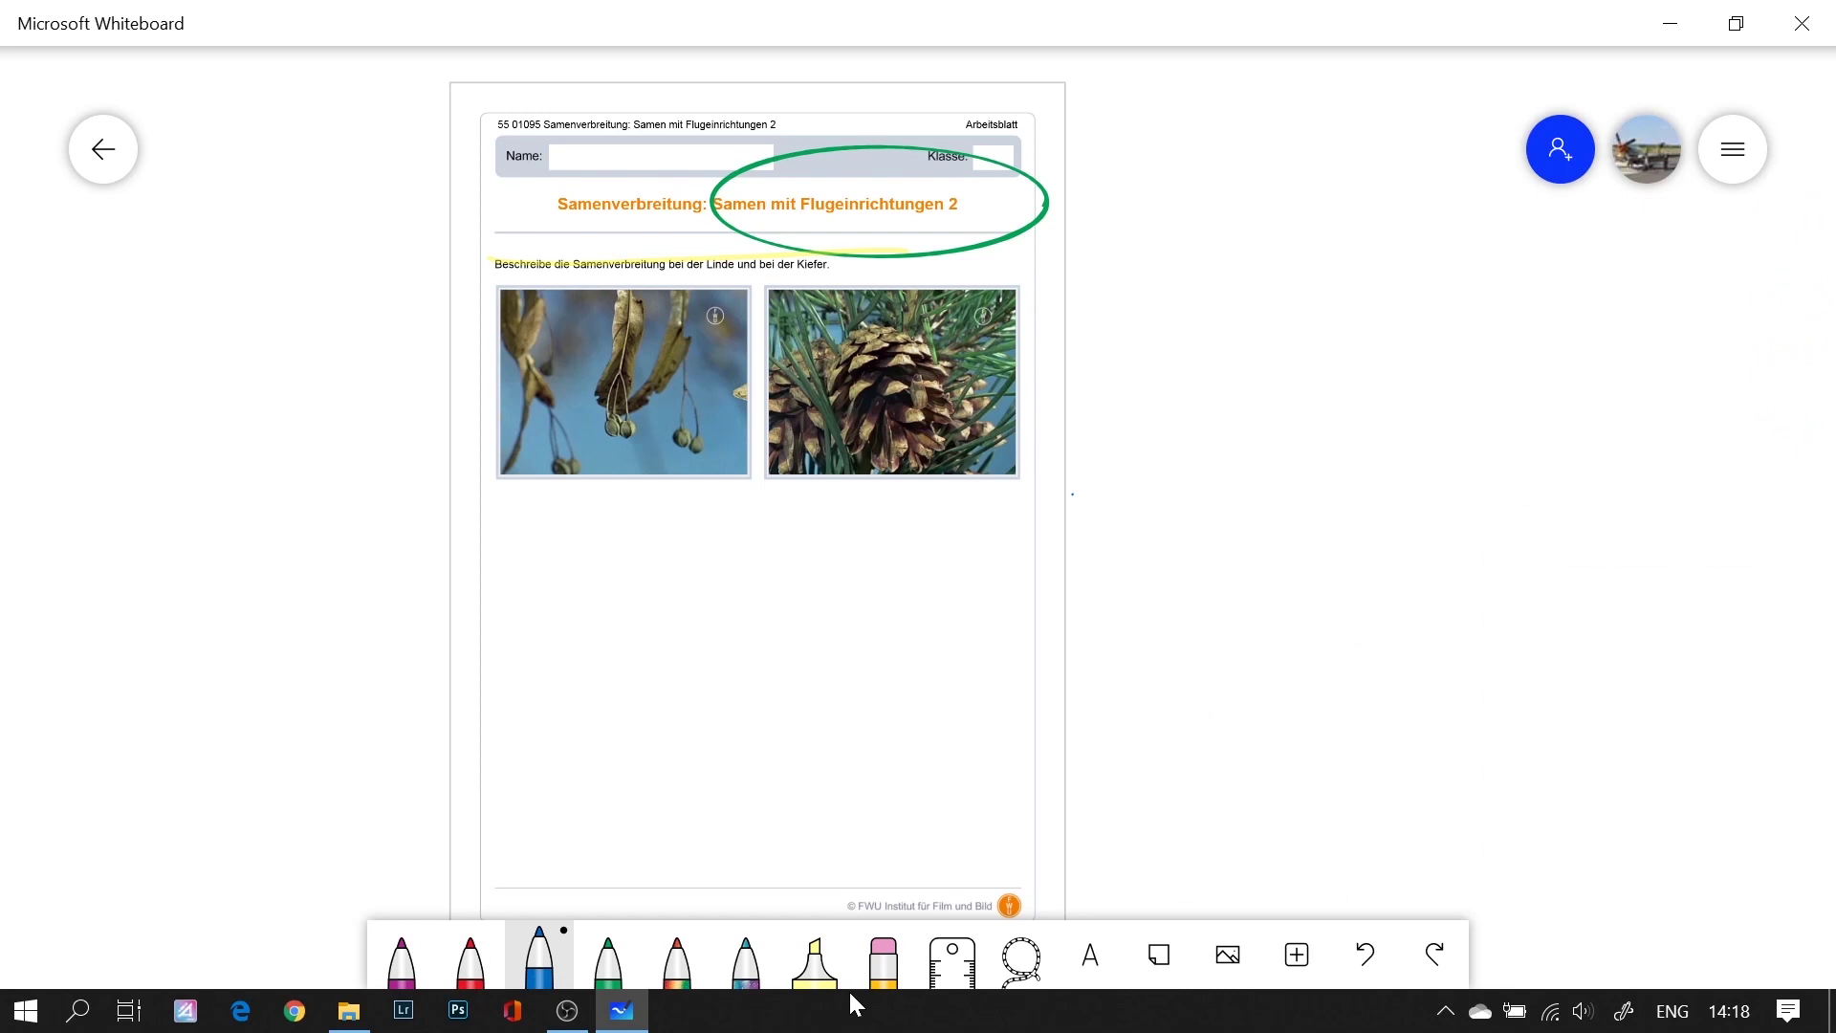
Step: Draw a blue square beside the worksheet, then stroke row lines and a column divider, undoing stray strokes
{"action": "mouse_move", "coordinate": [1191, 346]}
{"action": "left_mouse_down"}
{"action": "mouse_move", "coordinate": [1186, 648]}
{"action": "mouse_move", "coordinate": [1529, 617]}
{"action": "mouse_move", "coordinate": [1380, 329]}
{"action": "mouse_move", "coordinate": [1207, 325]}
{"action": "left_mouse_up"}
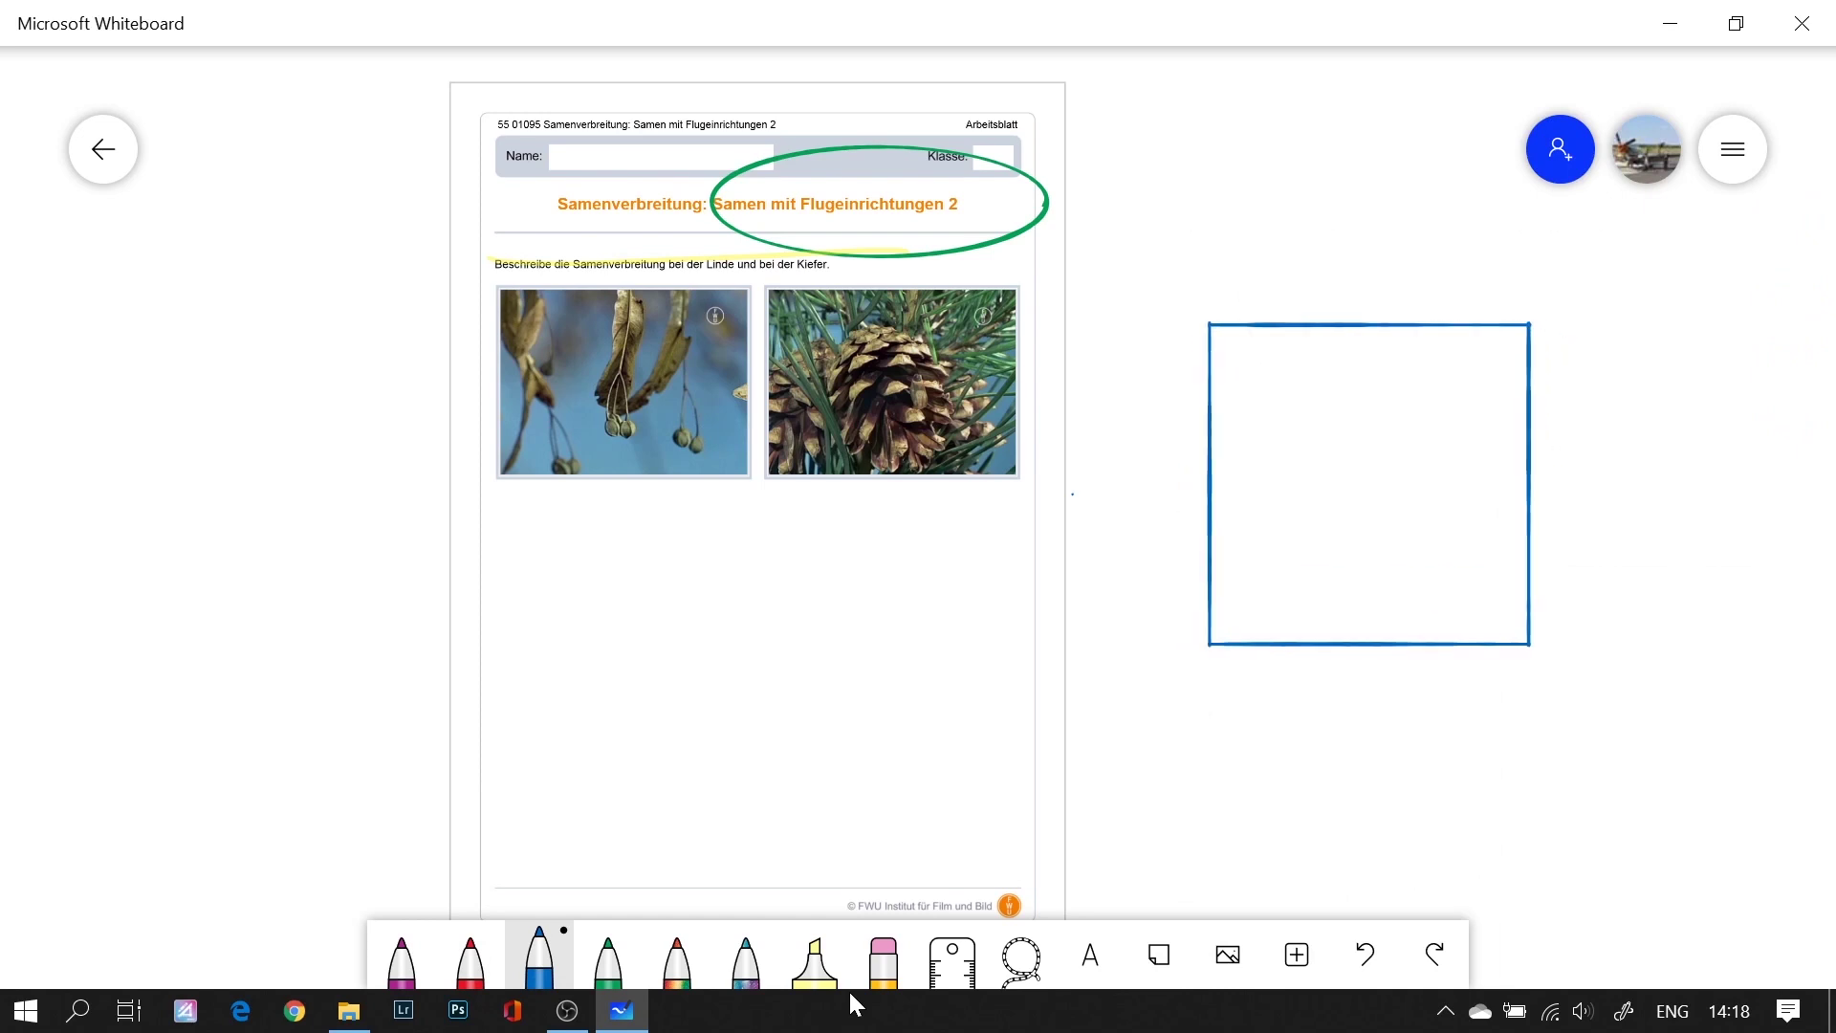
{"action": "left_click_drag", "start_coordinate": [1128, 499], "coordinate": [1748, 475]}
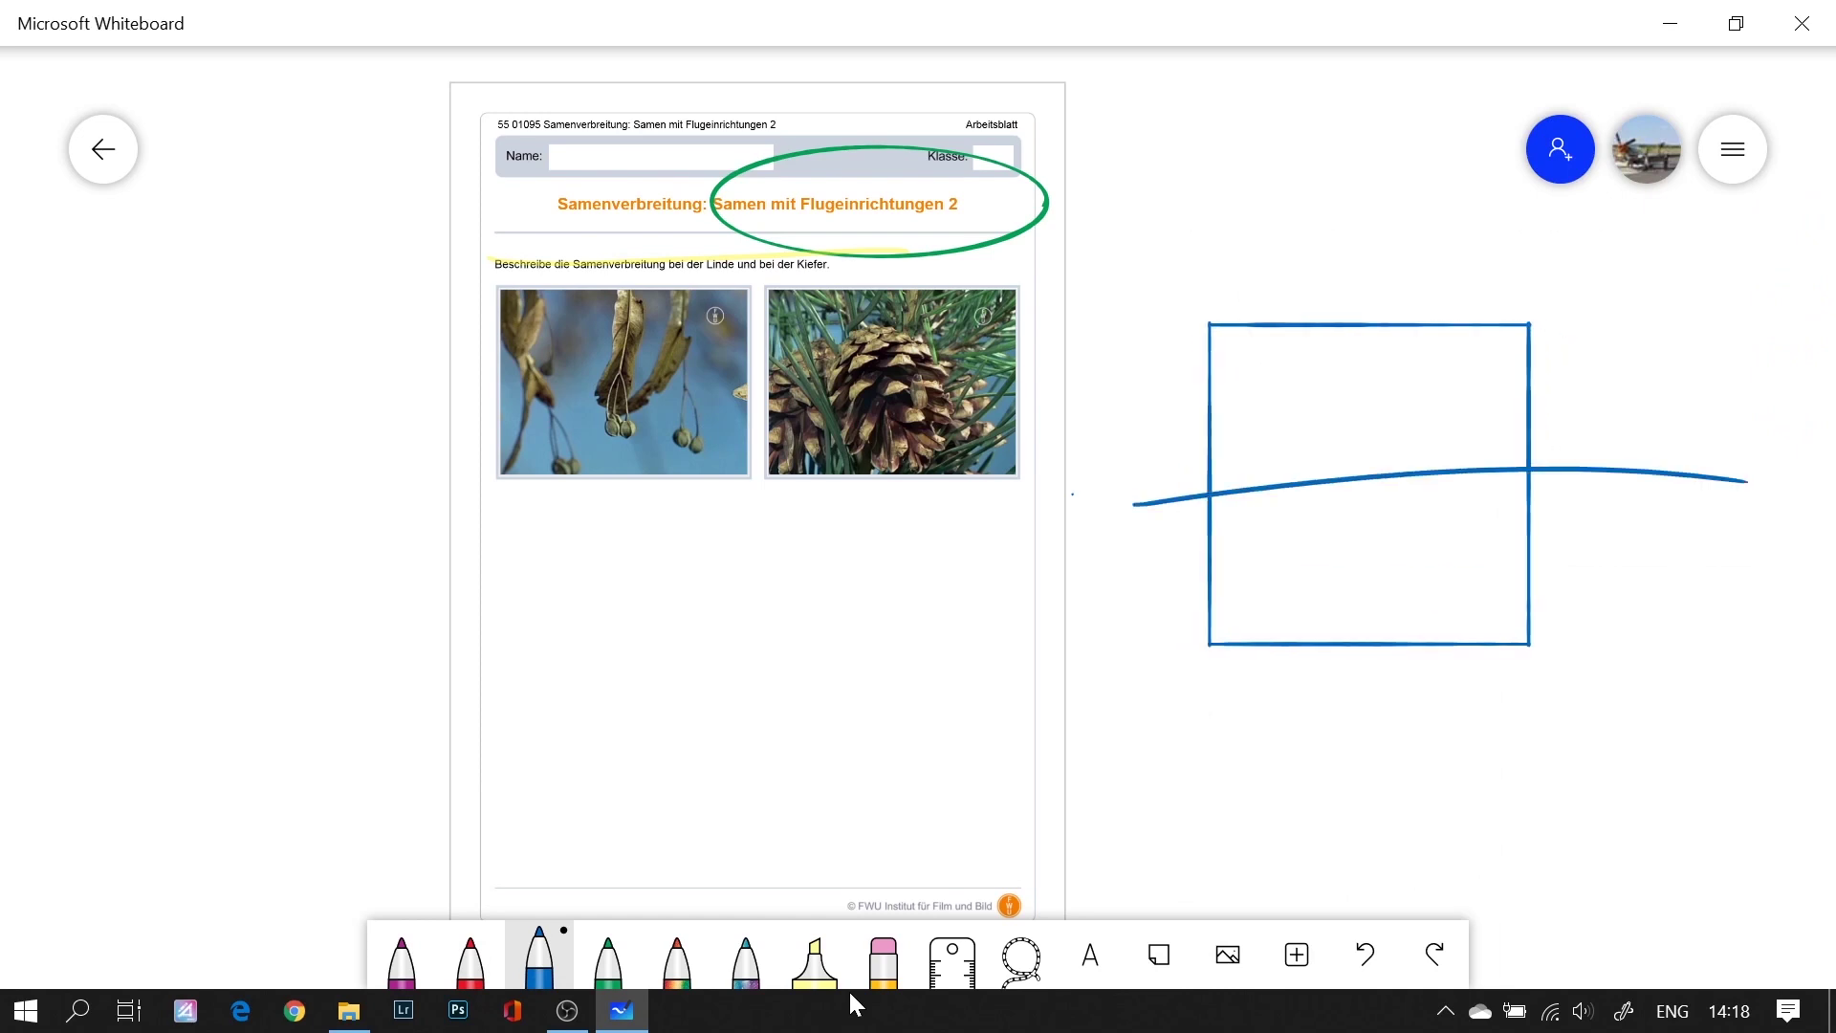
{"action": "left_click_drag", "start_coordinate": [1402, 197], "coordinate": [1431, 903]}
{"action": "left_click", "coordinate": [1366, 955]}
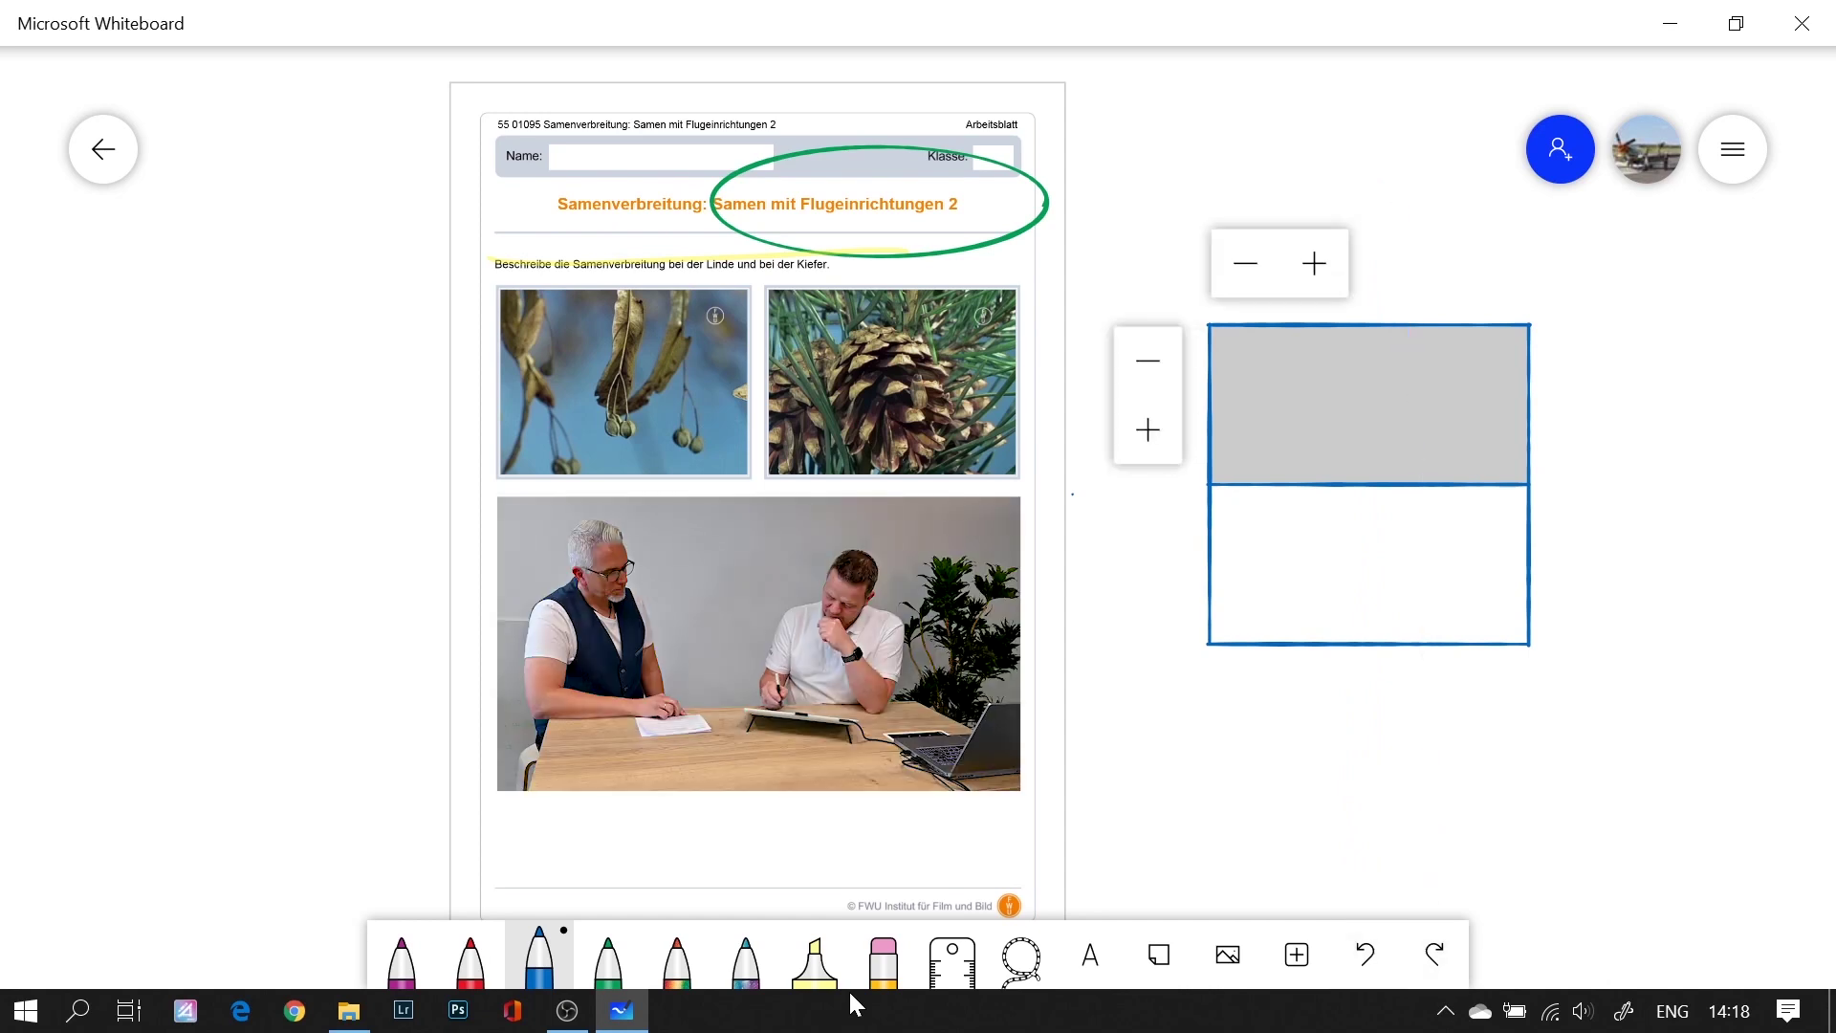
{"action": "left_click_drag", "start_coordinate": [1135, 576], "coordinate": [1637, 576]}
{"action": "mouse_move", "coordinate": [1138, 600]}
{"action": "left_mouse_down"}
{"action": "mouse_move", "coordinate": [1305, 585]}
{"action": "mouse_move", "coordinate": [1834, 605]}
{"action": "left_mouse_up"}
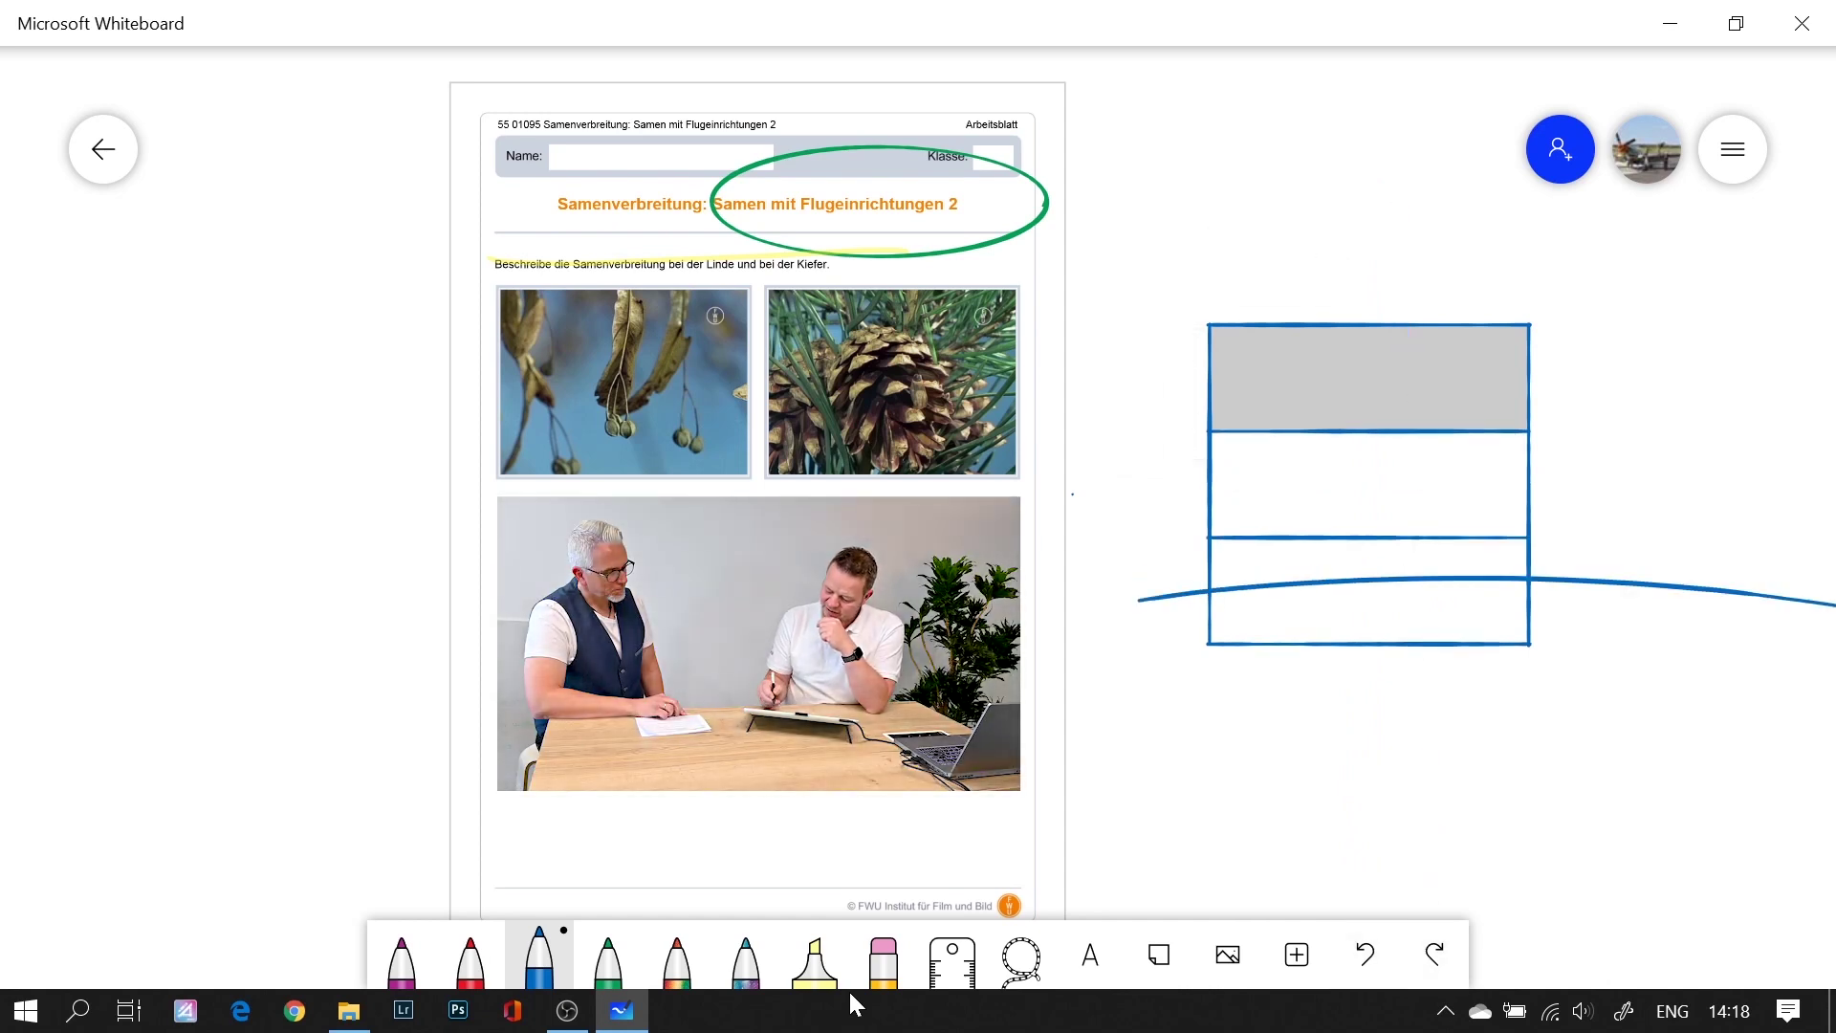
{"action": "left_click", "coordinate": [1365, 955]}
{"action": "left_click_drag", "start_coordinate": [1124, 616], "coordinate": [1834, 599]}
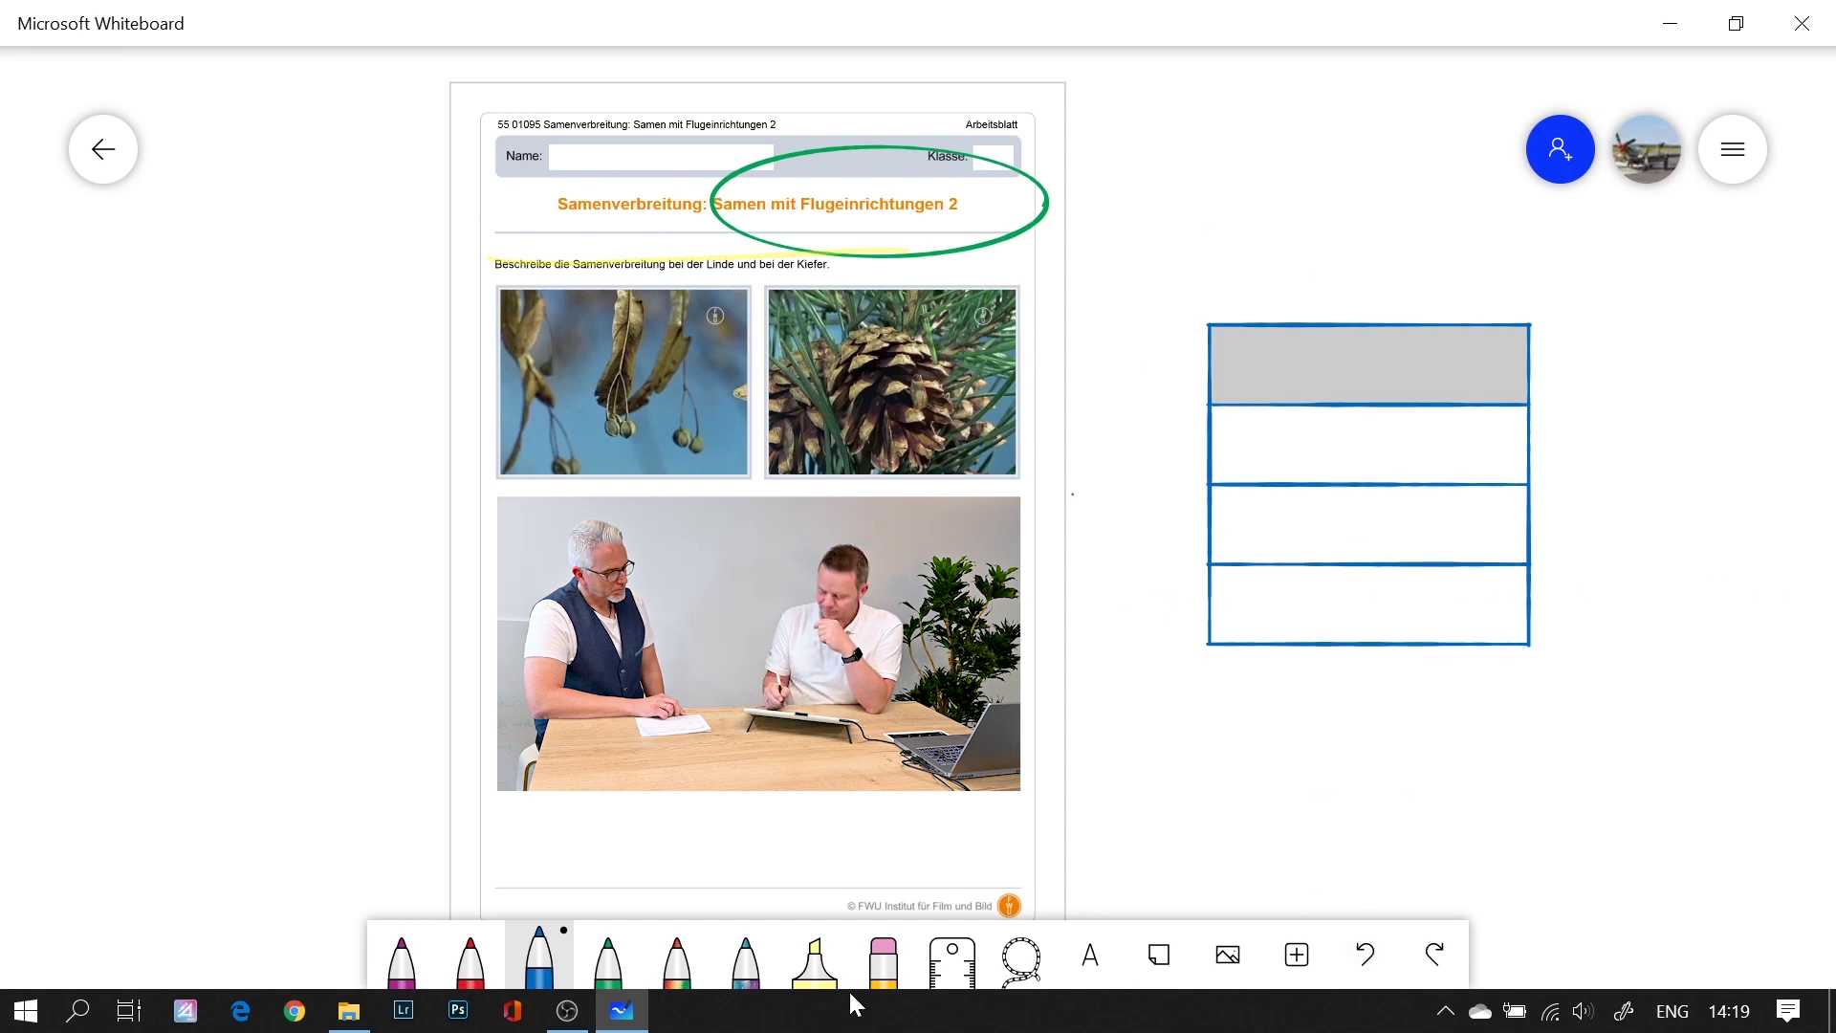
{"action": "left_click_drag", "start_coordinate": [1365, 278], "coordinate": [1352, 606]}
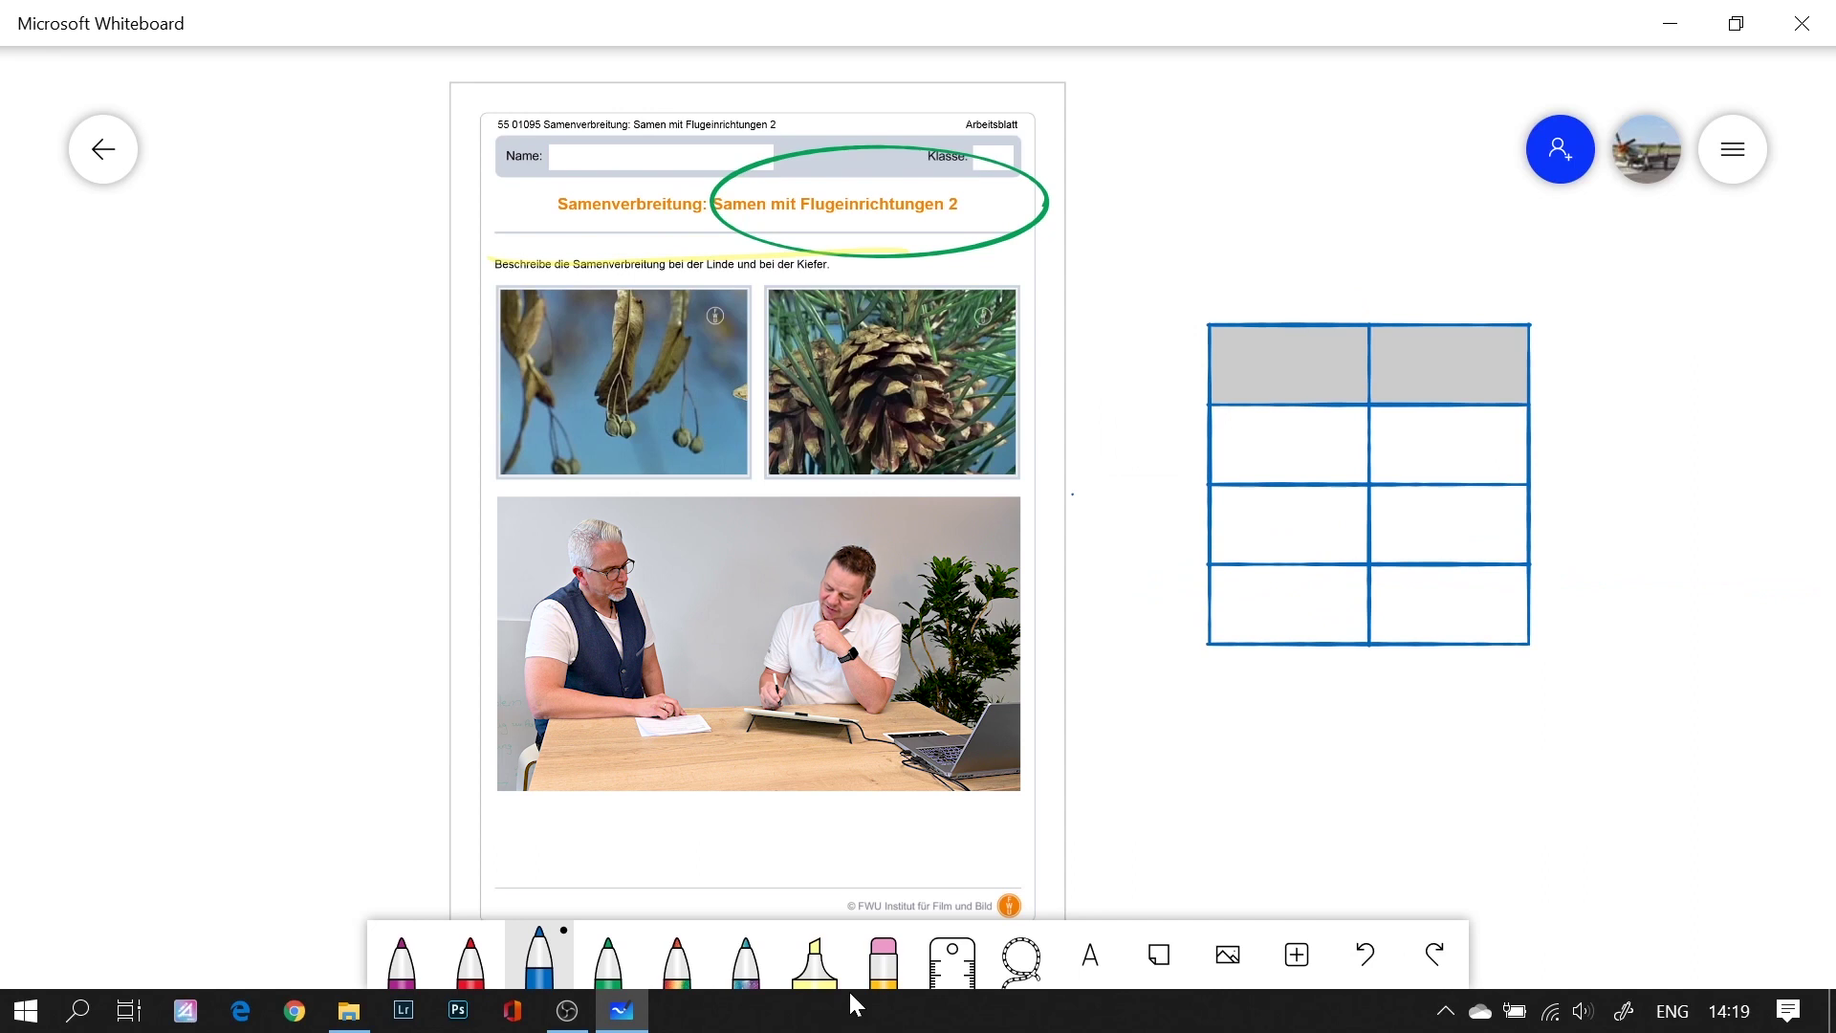
Step: Handwrite 1, 2 and 3 into the table's top cells in blue
{"action": "left_click_drag", "start_coordinate": [1268, 367], "coordinate": [1291, 387]}
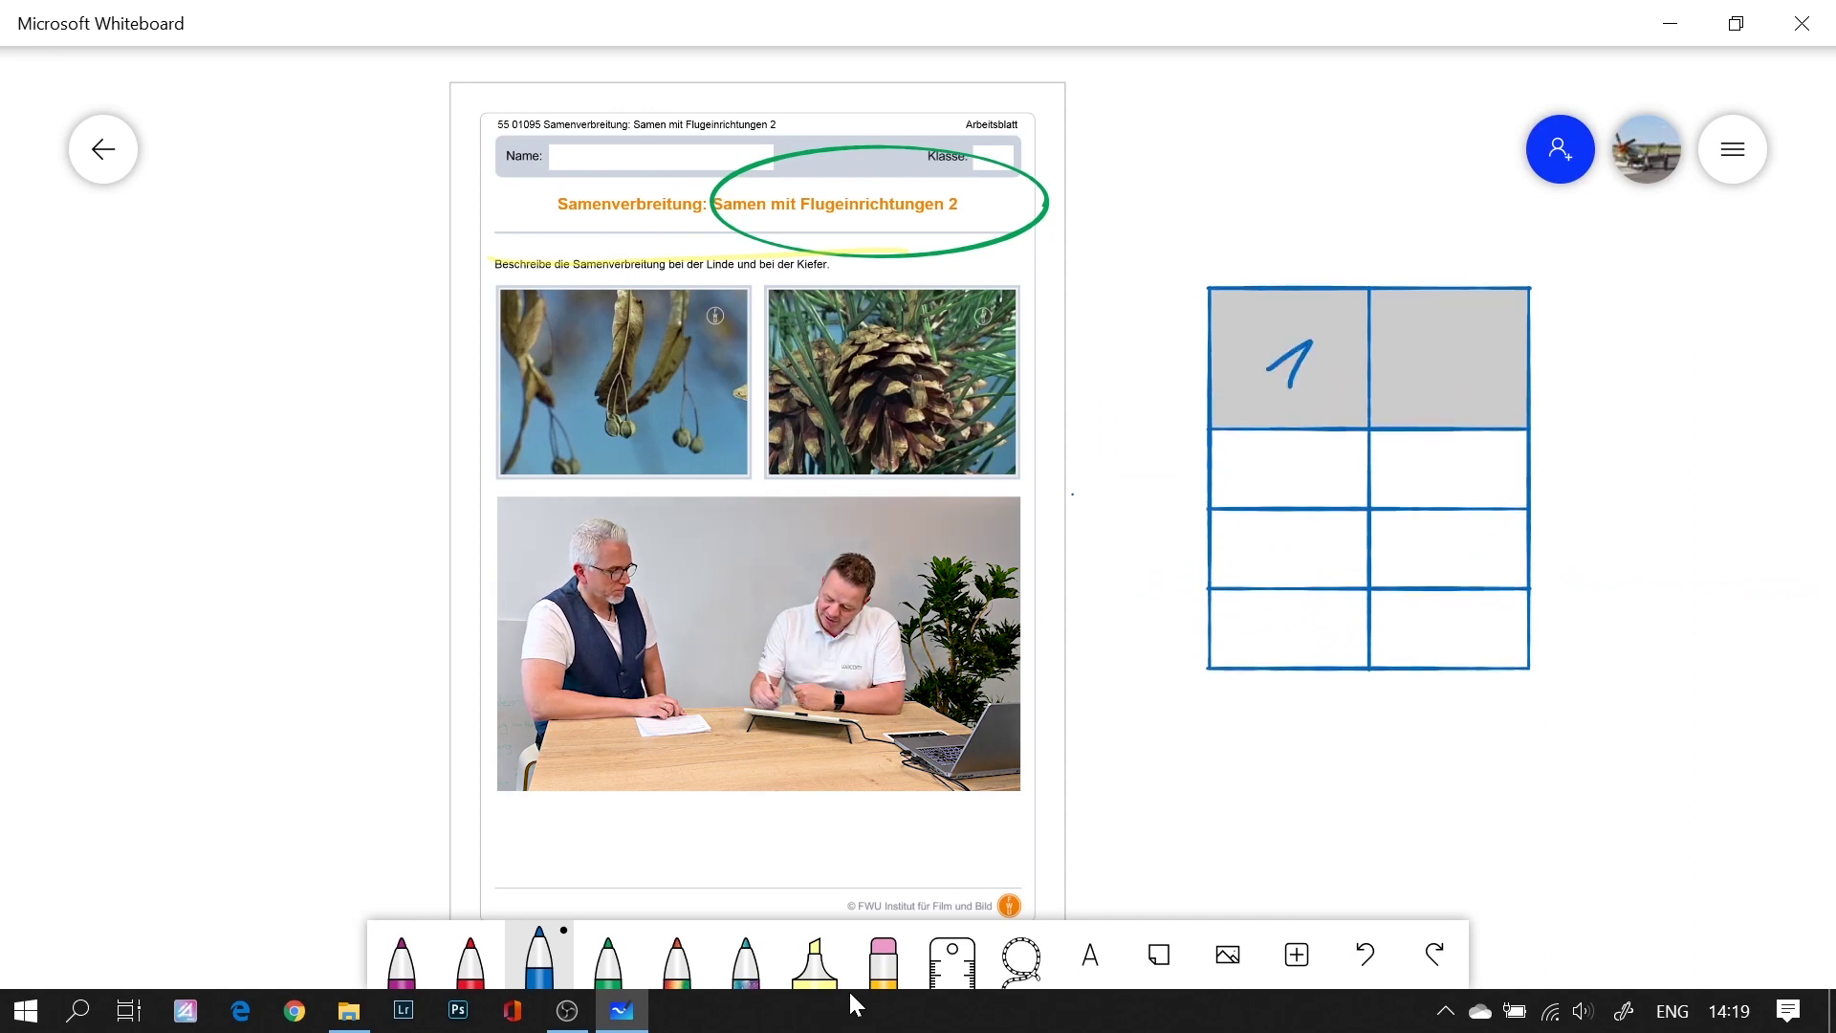
{"action": "mouse_move", "coordinate": [1448, 350]}
{"action": "left_mouse_down"}
{"action": "mouse_move", "coordinate": [1465, 339]}
{"action": "mouse_move", "coordinate": [1474, 394]}
{"action": "left_mouse_up"}
{"action": "mouse_move", "coordinate": [1263, 478]}
{"action": "left_mouse_down"}
{"action": "mouse_move", "coordinate": [1291, 473]}
{"action": "mouse_move", "coordinate": [1254, 516]}
{"action": "left_mouse_up"}
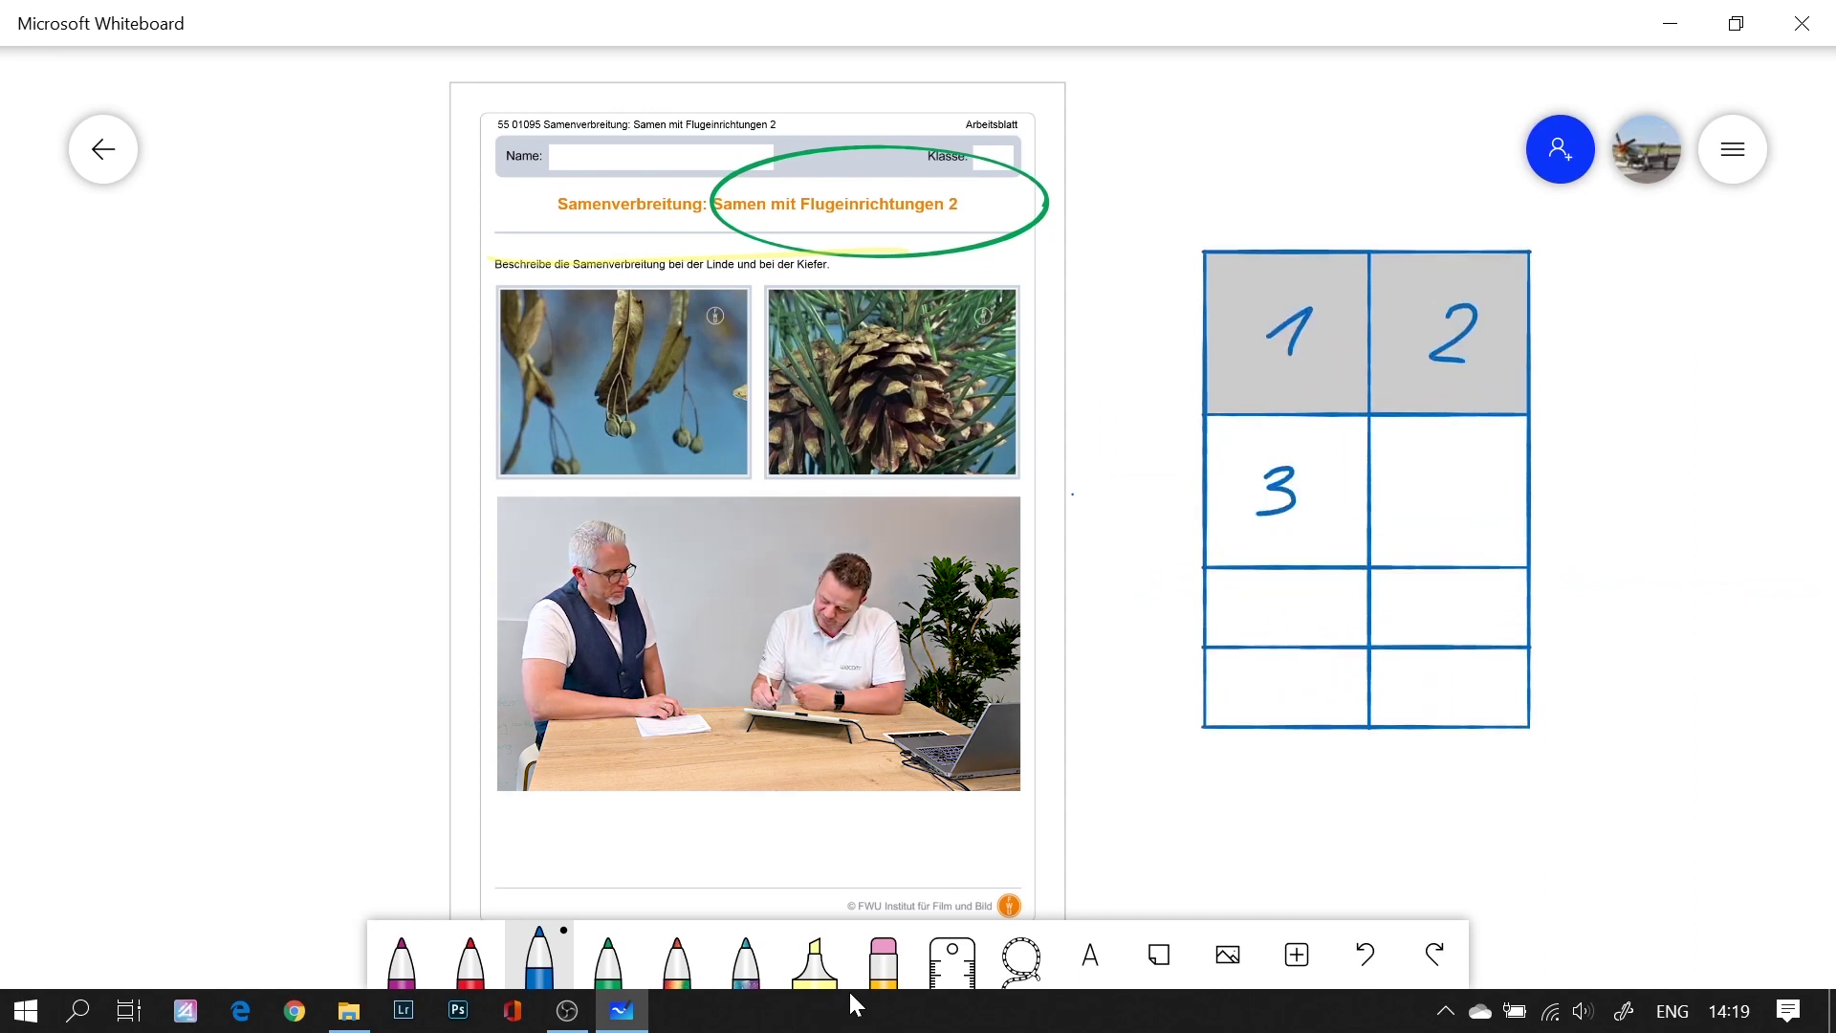
{"action": "left_click_drag", "start_coordinate": [1439, 468], "coordinate": [1432, 528]}
Step: Add another row line and a middle column to the table, undoing a stray divider
{"action": "left_click_drag", "start_coordinate": [1182, 626], "coordinate": [1528, 618]}
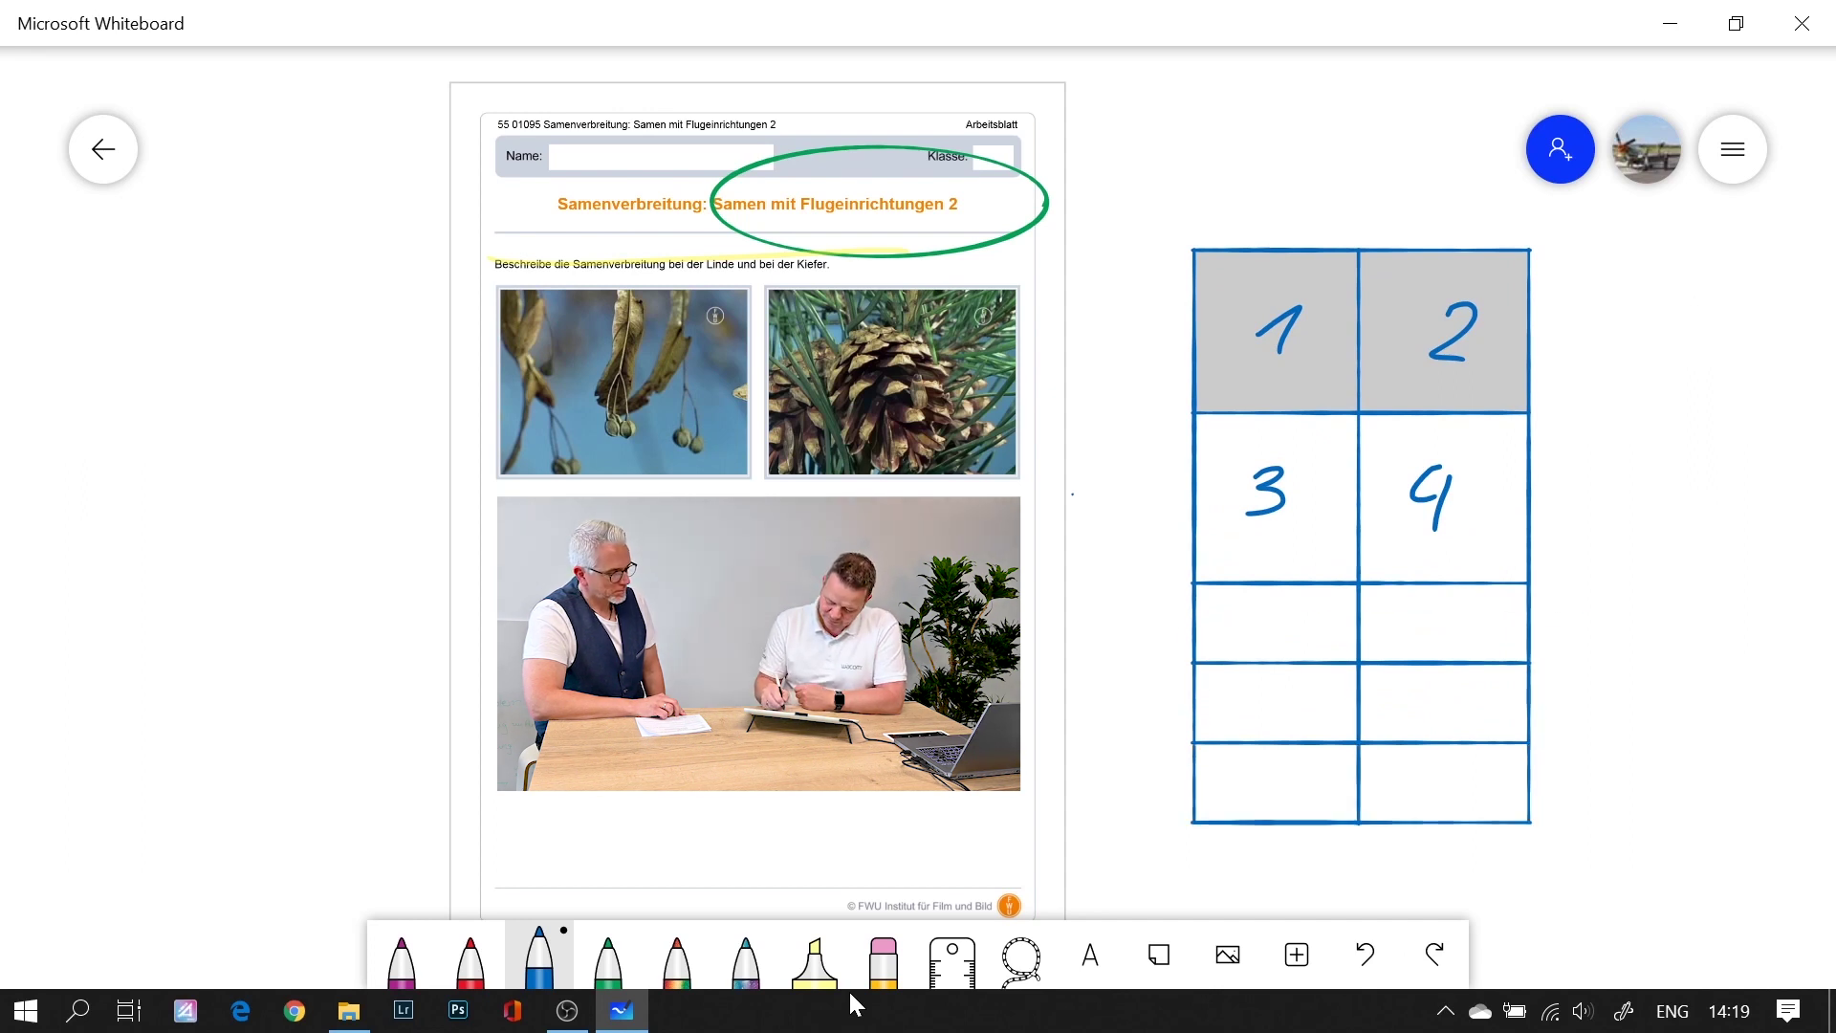
{"action": "left_click_drag", "start_coordinate": [1250, 614], "coordinate": [1250, 922]}
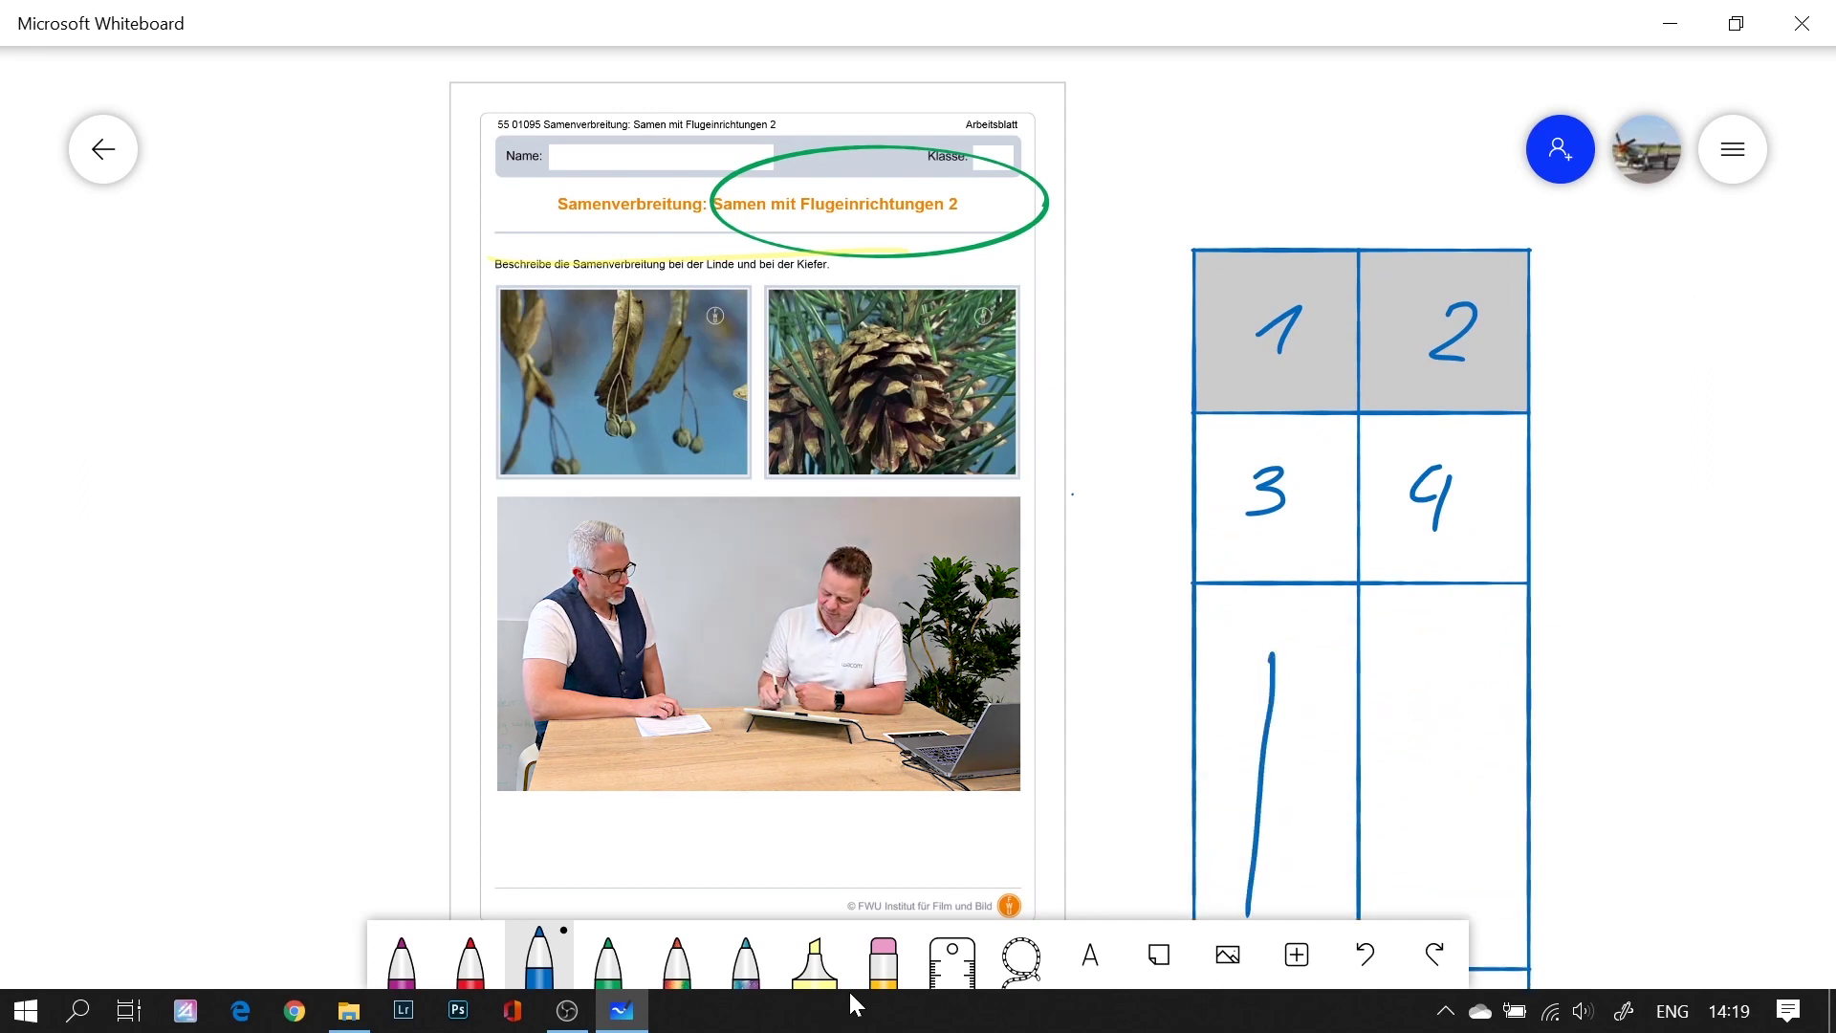
{"action": "key", "text": "ctrl+z"}
{"action": "left_click_drag", "start_coordinate": [1280, 251], "coordinate": [1260, 820]}
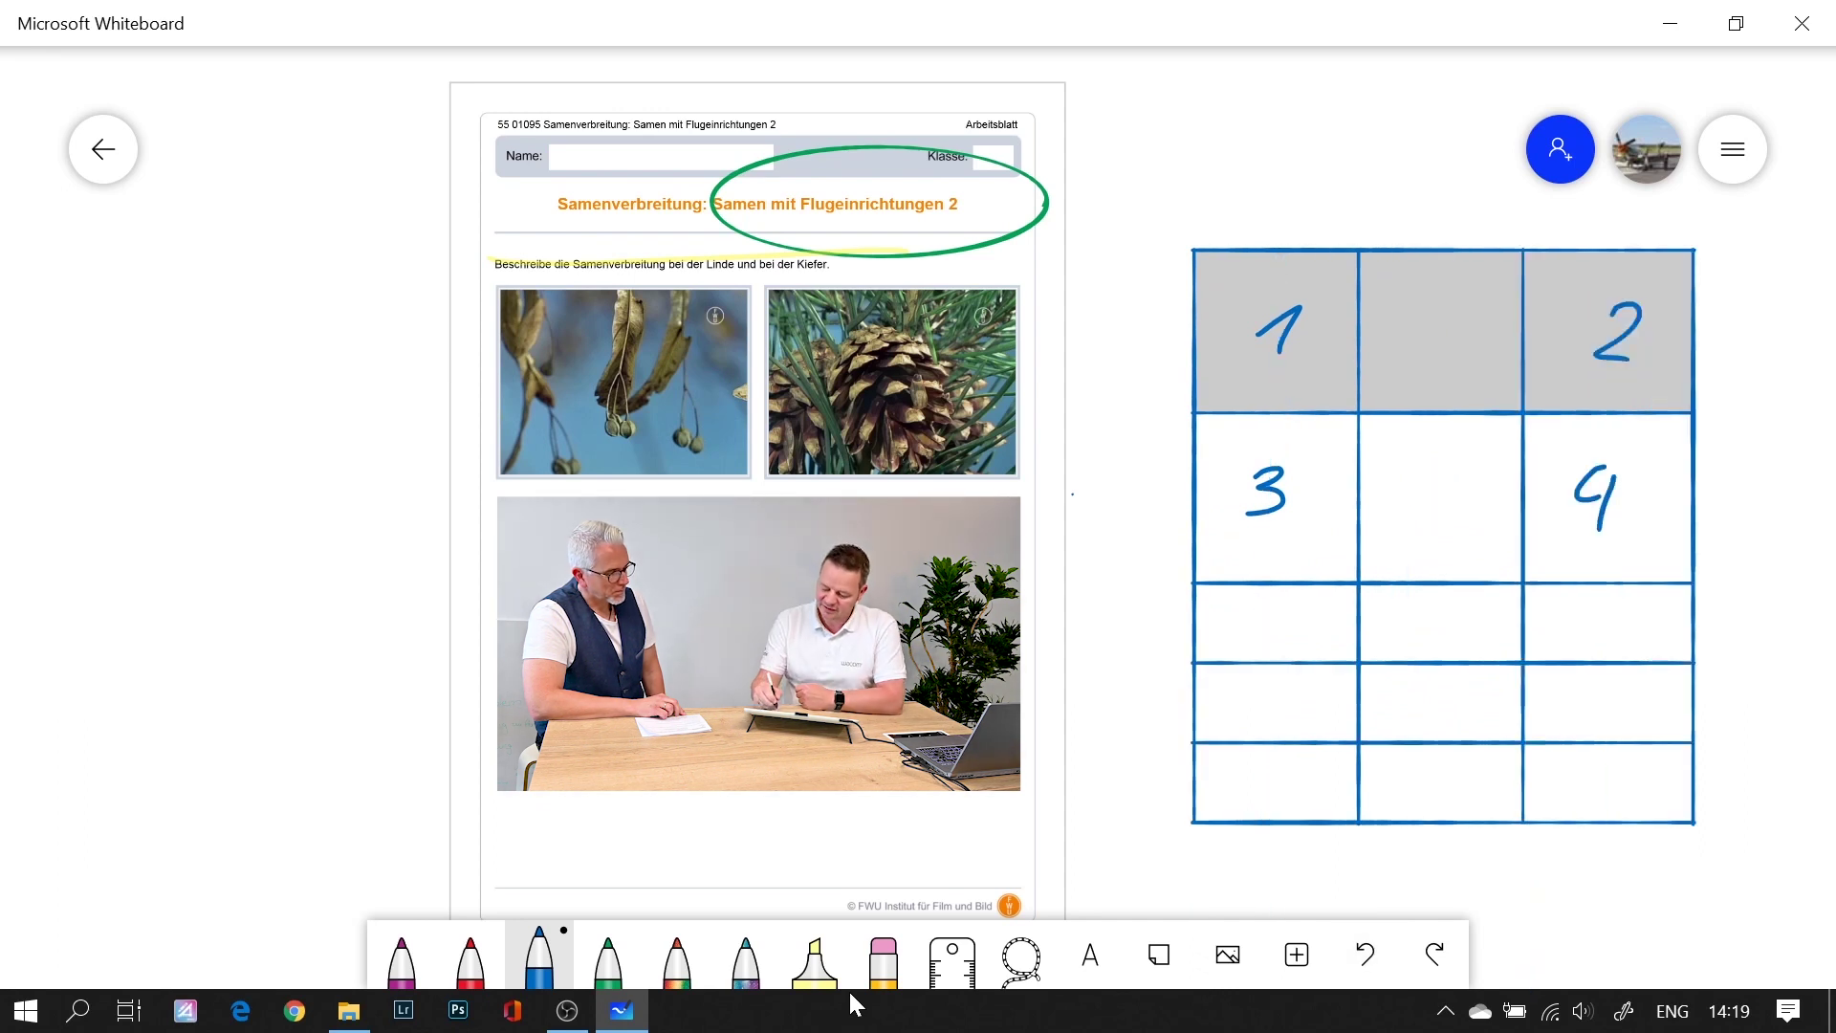
Step: Write a number, an X and an O into the middle column's cells
{"action": "left_click_drag", "start_coordinate": [1440, 298], "coordinate": [1427, 349]}
{"action": "left_click_drag", "start_coordinate": [1356, 450], "coordinate": [1414, 516]}
{"action": "left_click_drag", "start_coordinate": [1414, 454], "coordinate": [1358, 521]}
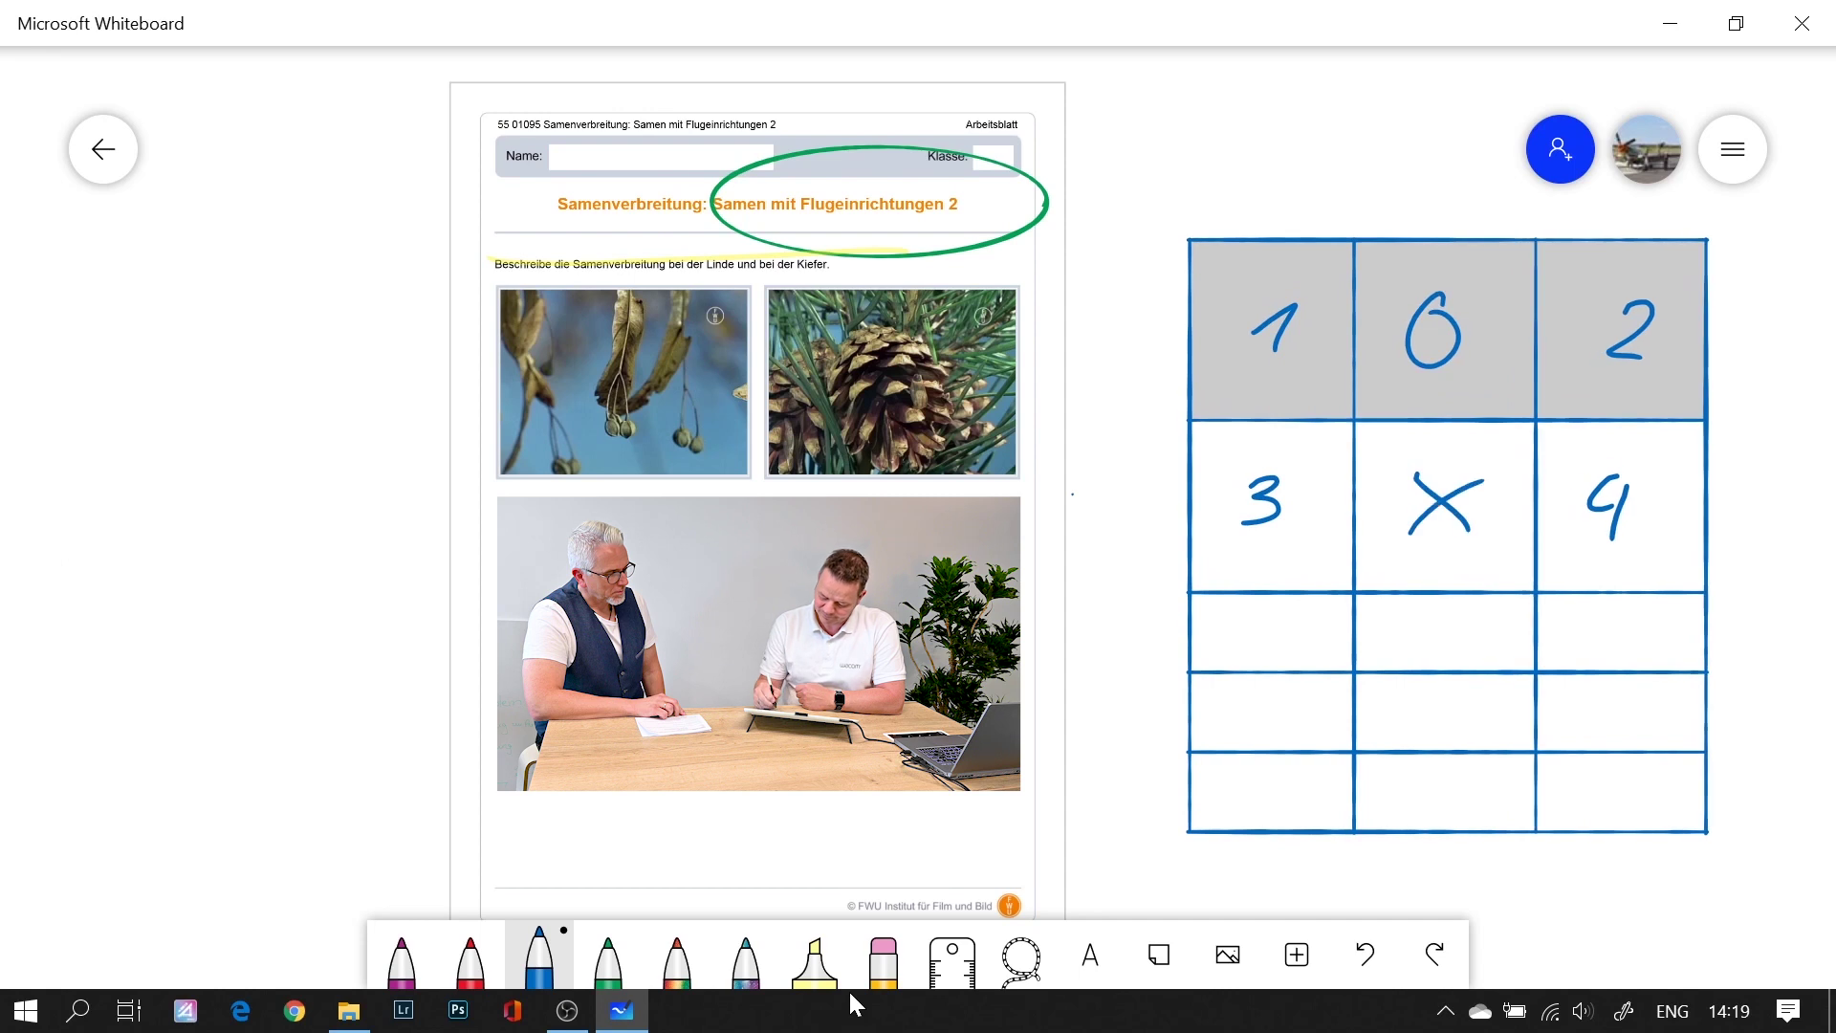
{"action": "mouse_move", "coordinate": [1459, 598]}
{"action": "left_mouse_down"}
{"action": "mouse_move", "coordinate": [1455, 655]}
{"action": "mouse_move", "coordinate": [1463, 614]}
{"action": "left_mouse_up"}
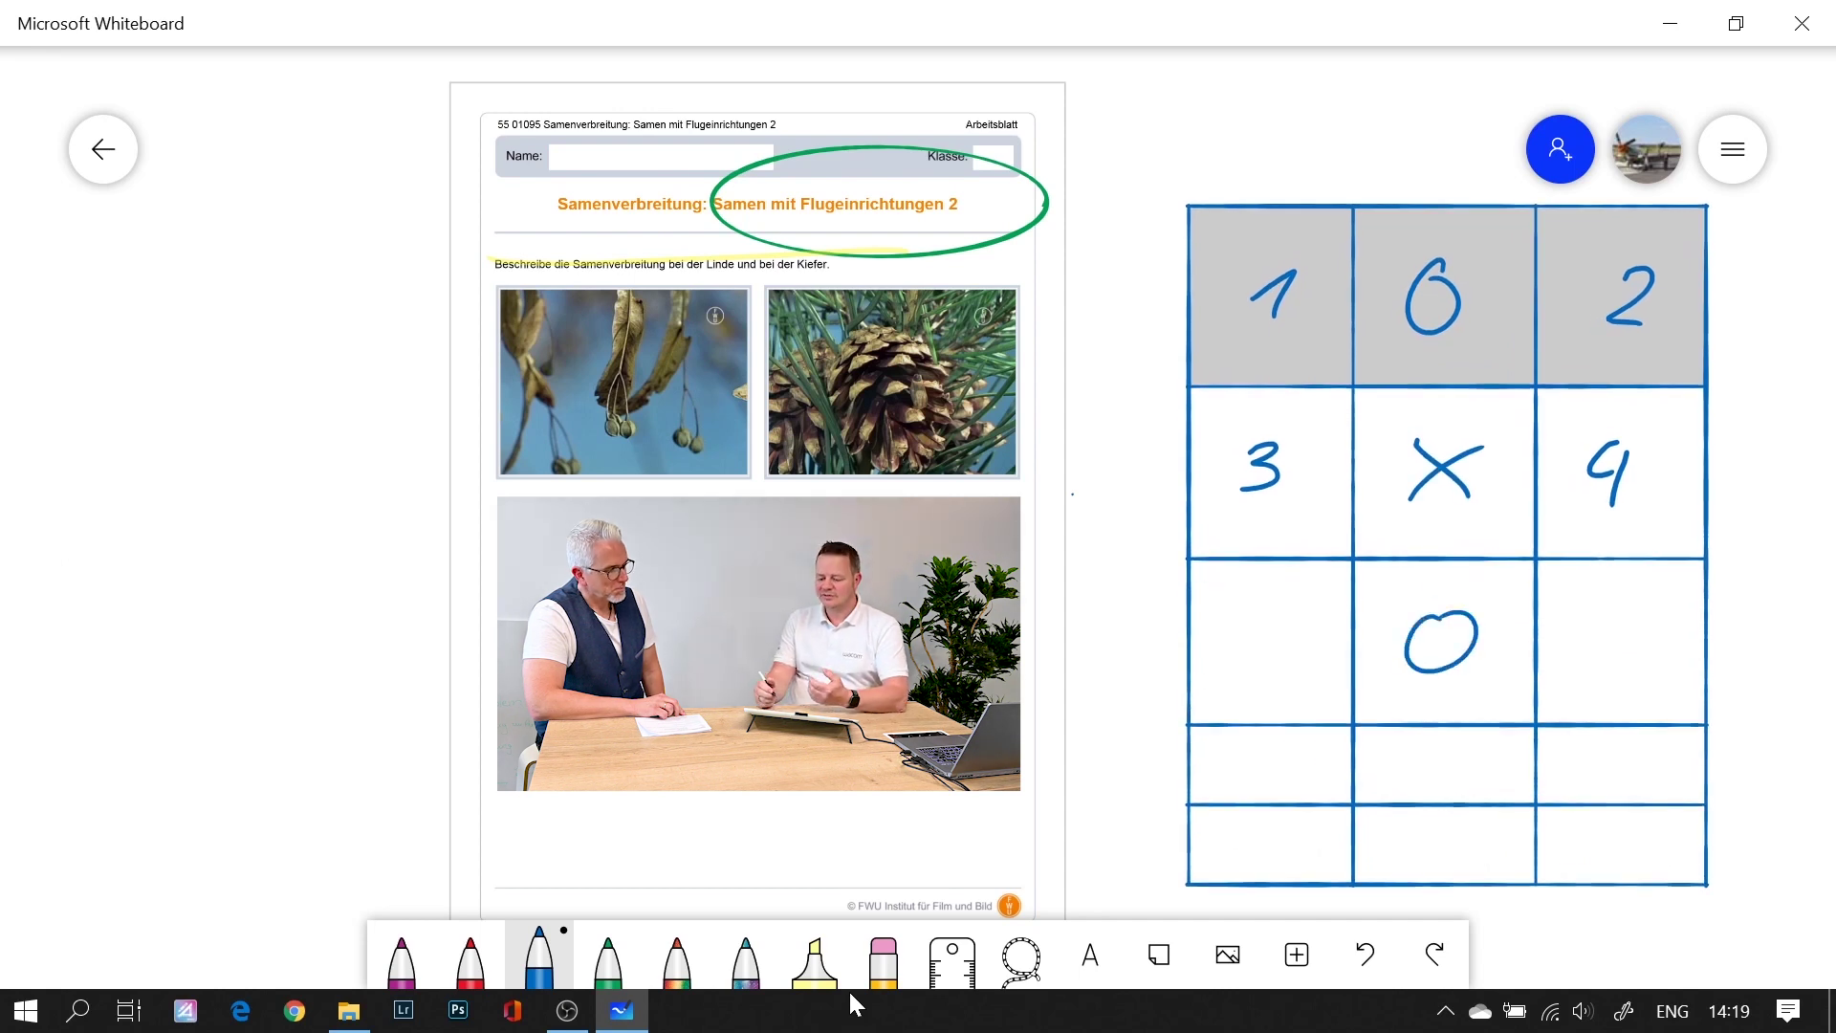